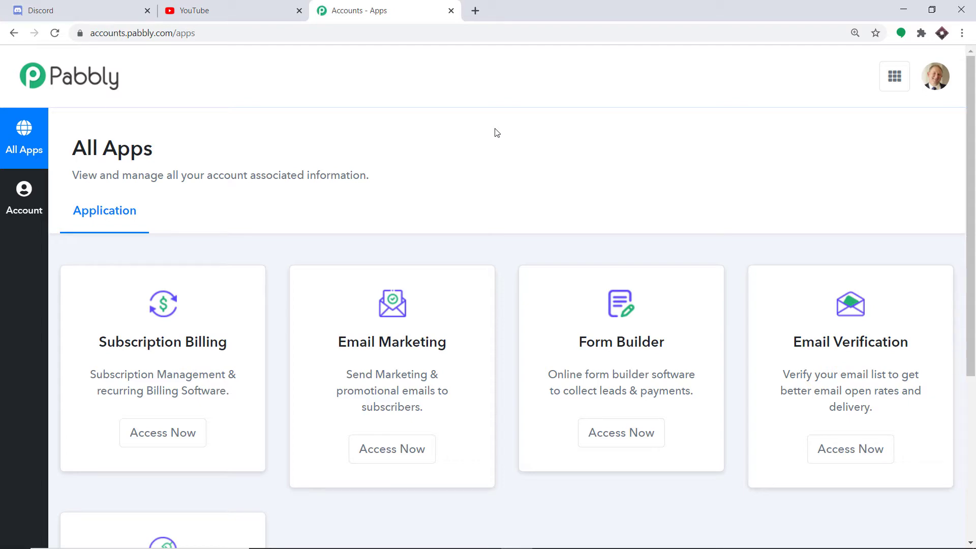
# - Open Pabbly Connect from the apps page and create a workflow named "YouTube To Discord"
pyautogui.scroll(-5, 491, 181)
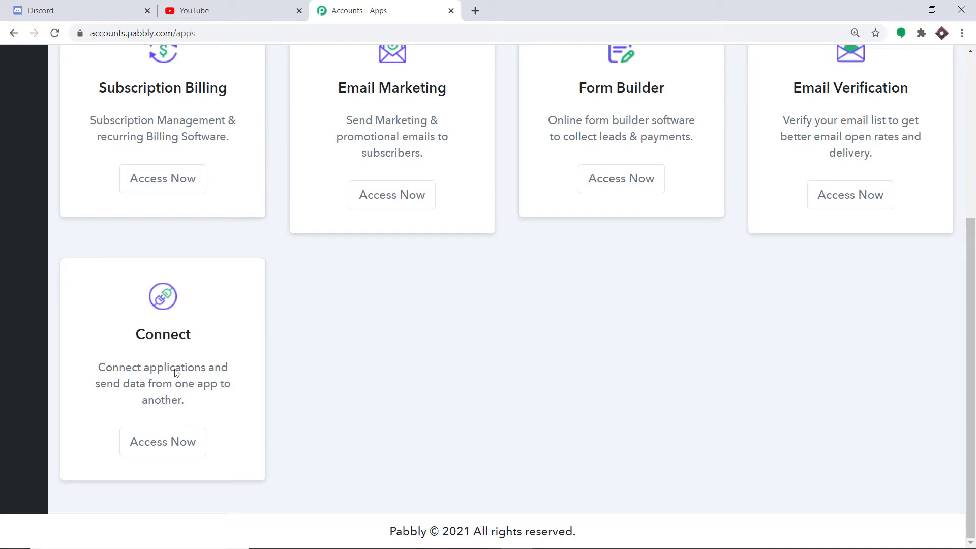
pyautogui.click(163, 444)
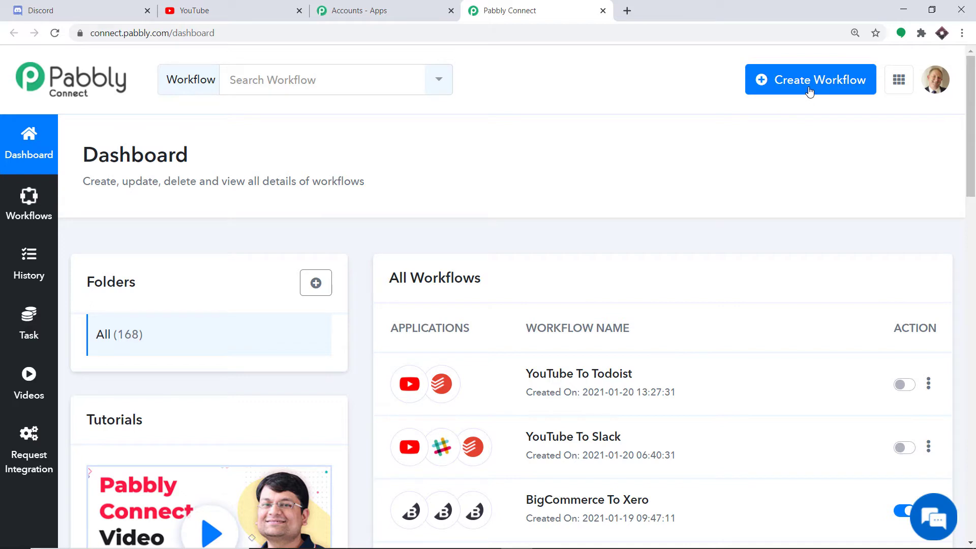
pyautogui.click(810, 91)
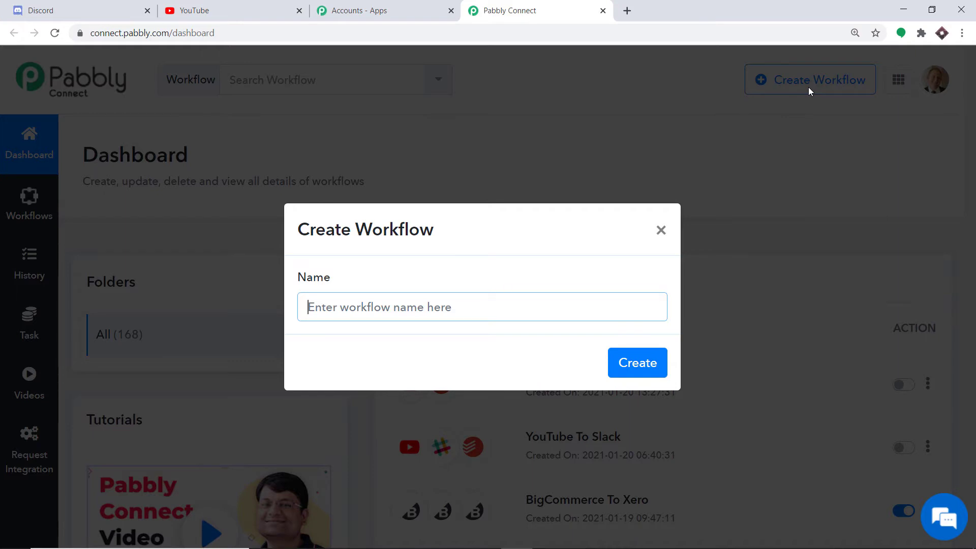
pyautogui.write('YouTub')
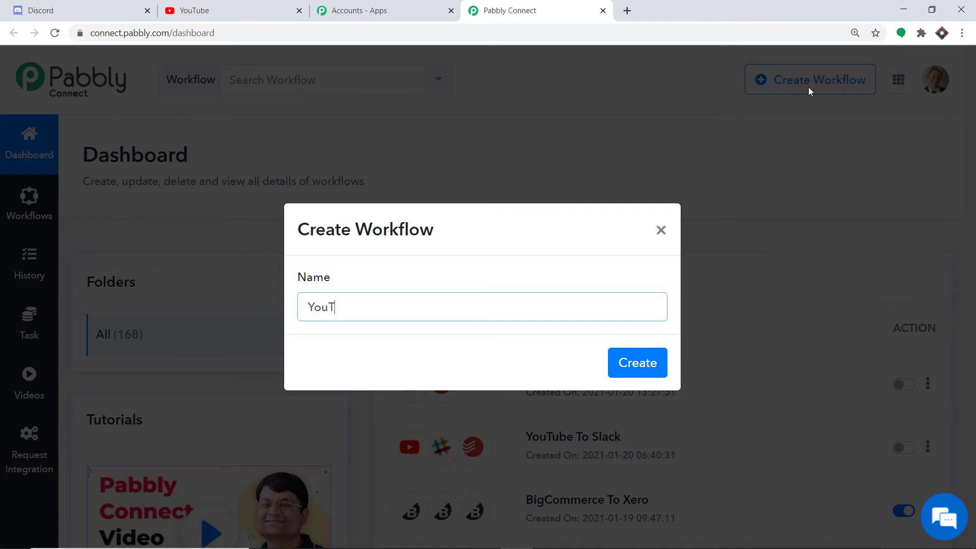
pyautogui.write('e To Discord')
pyautogui.click(647, 359)
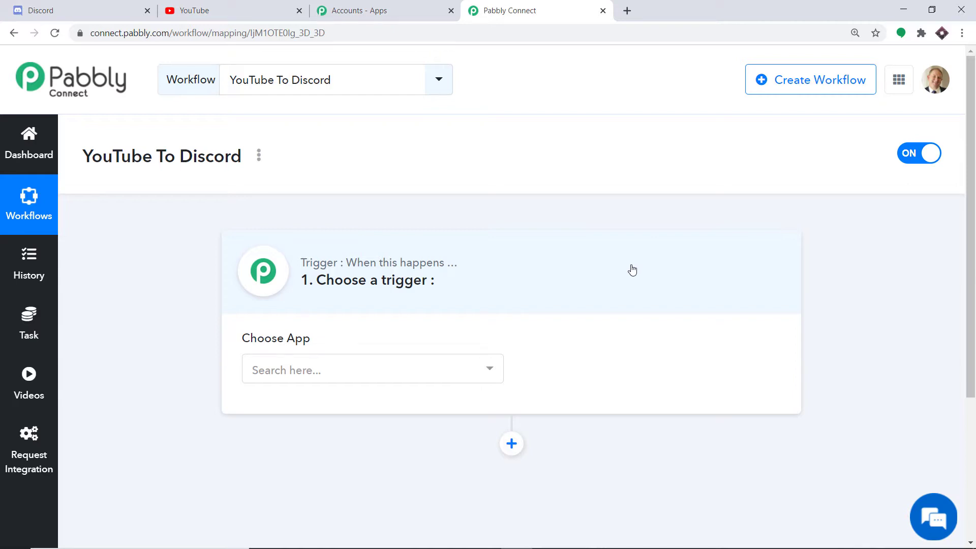
# - Set the workflow's trigger to the YouTube app with the New Video in Channel event
pyautogui.click(414, 371)
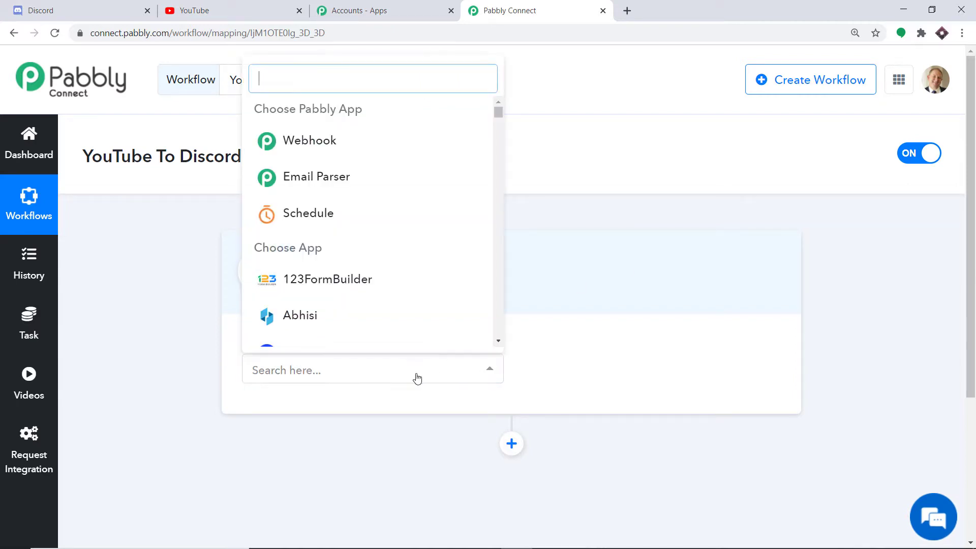
pyautogui.write('Yout')
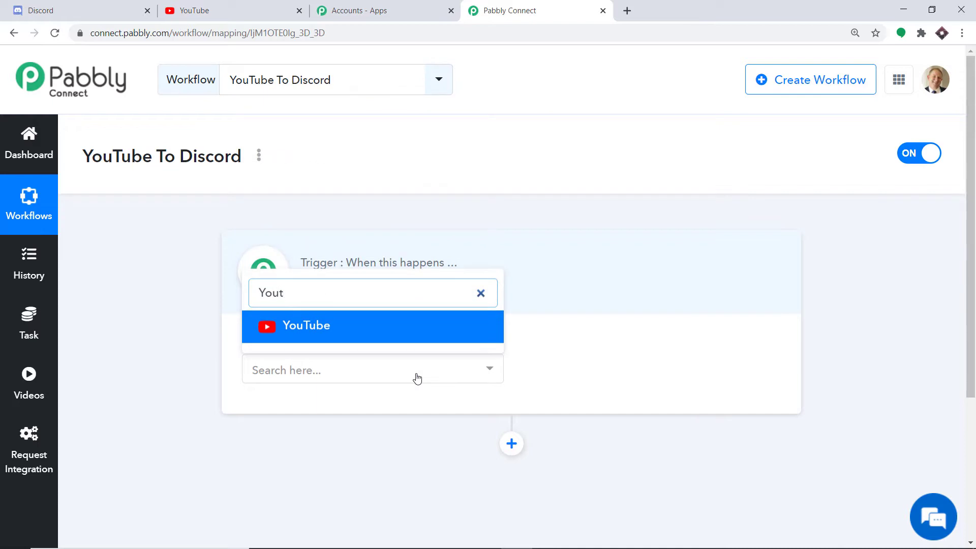
pyautogui.click(335, 327)
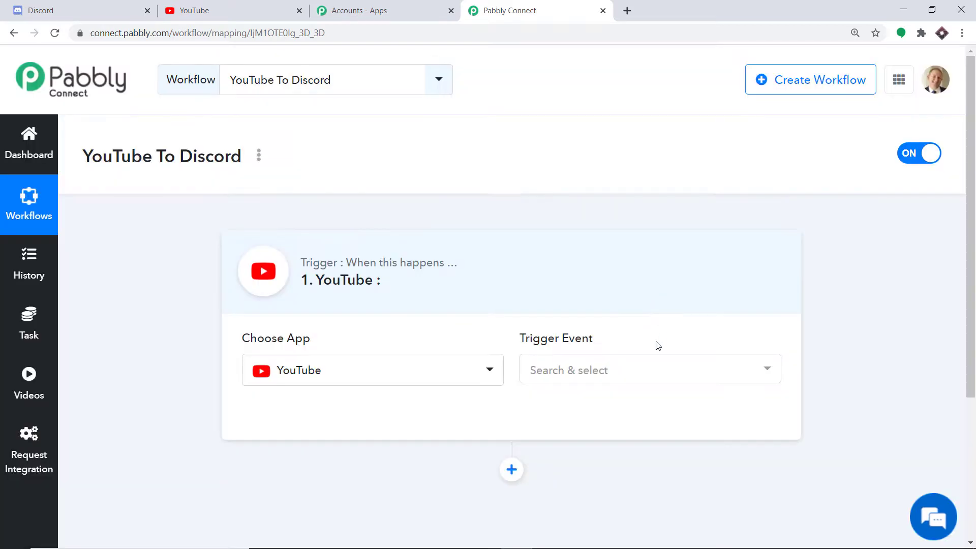
pyautogui.click(600, 371)
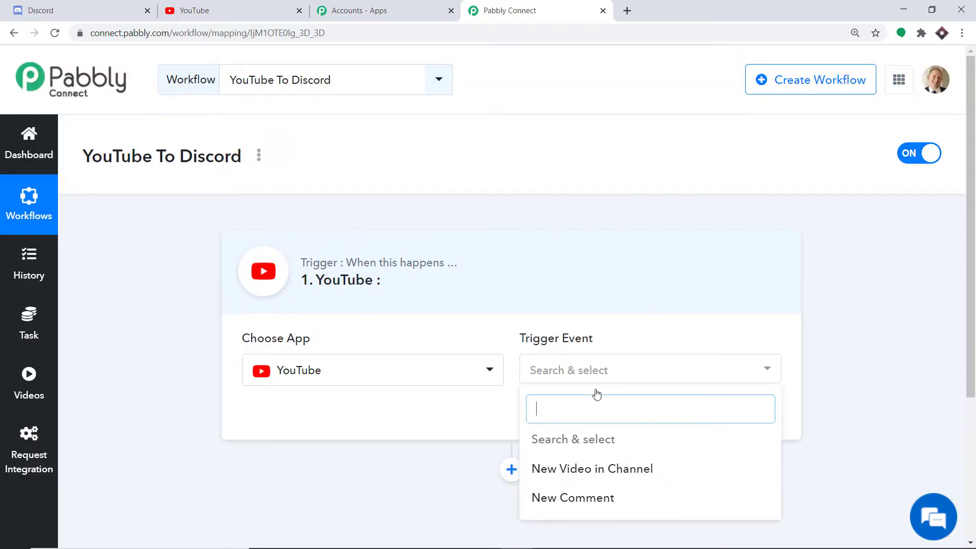
pyautogui.click(581, 476)
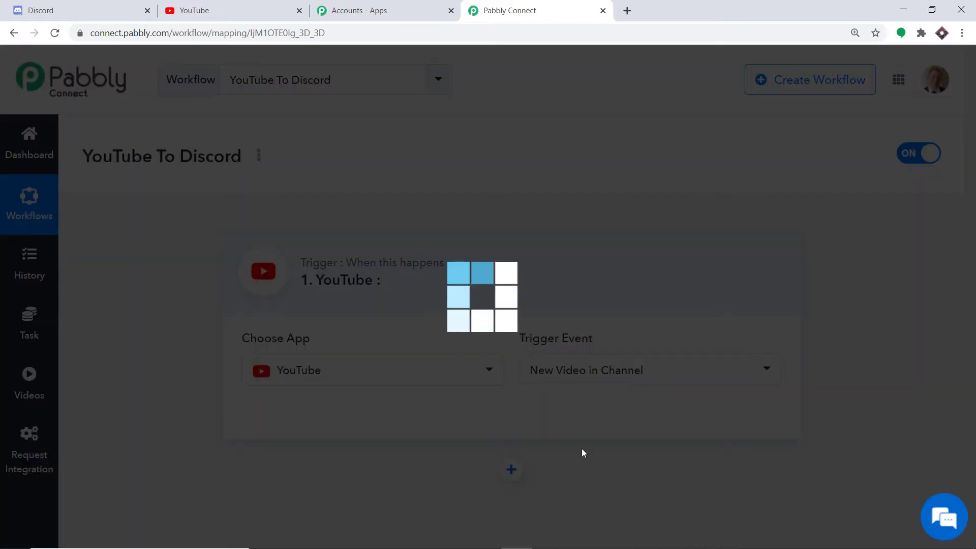
pyautogui.click(587, 375)
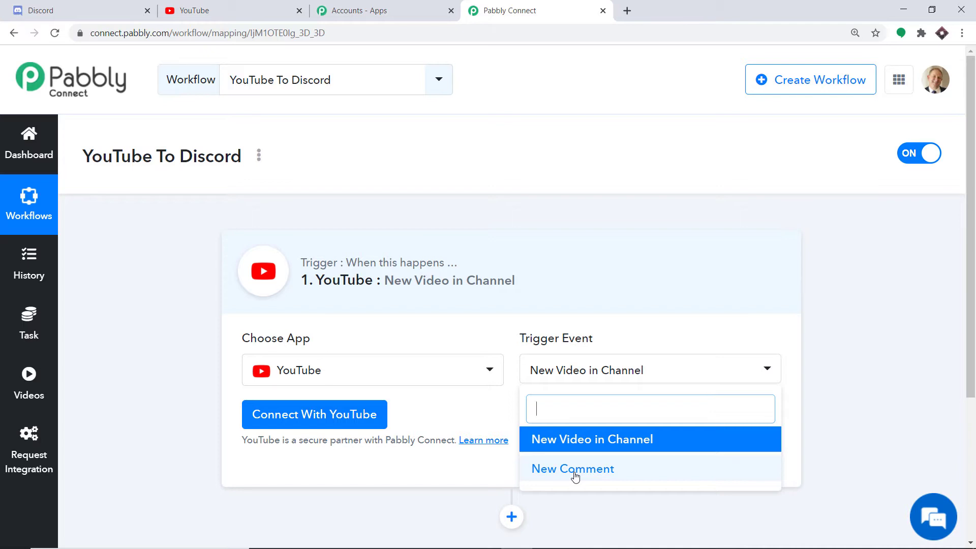
pyautogui.click(574, 446)
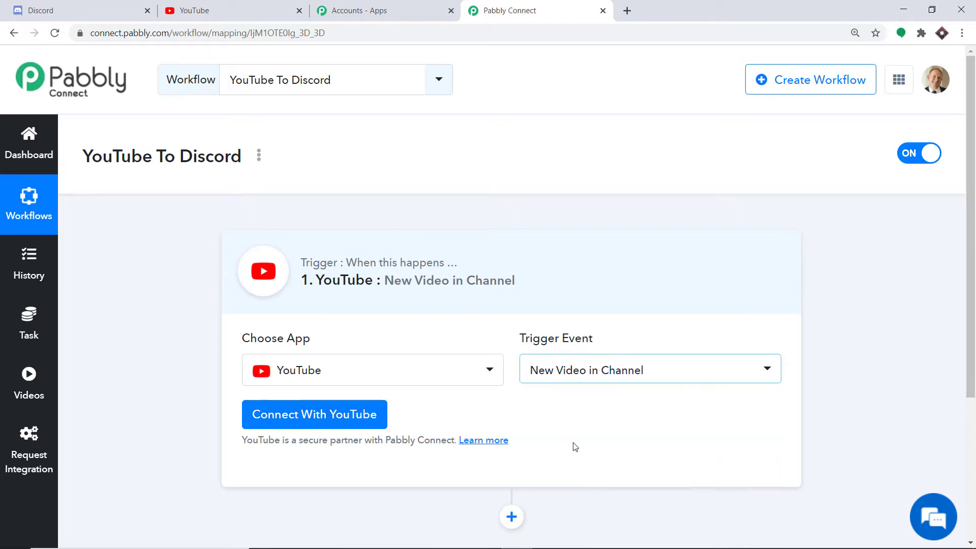
# - Start a new YouTube credentials connection for the trigger and move the Google sign-in window aside
pyautogui.click(313, 412)
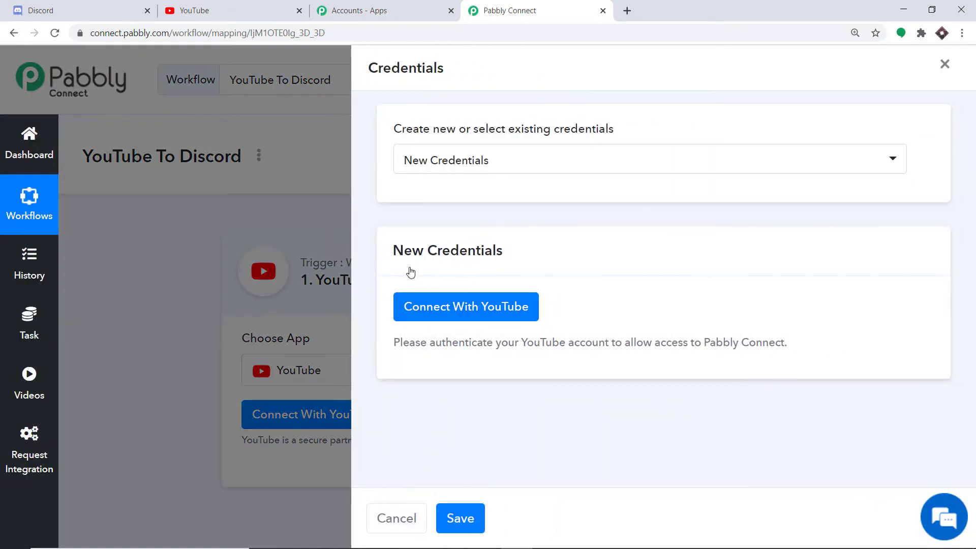
pyautogui.click(441, 310)
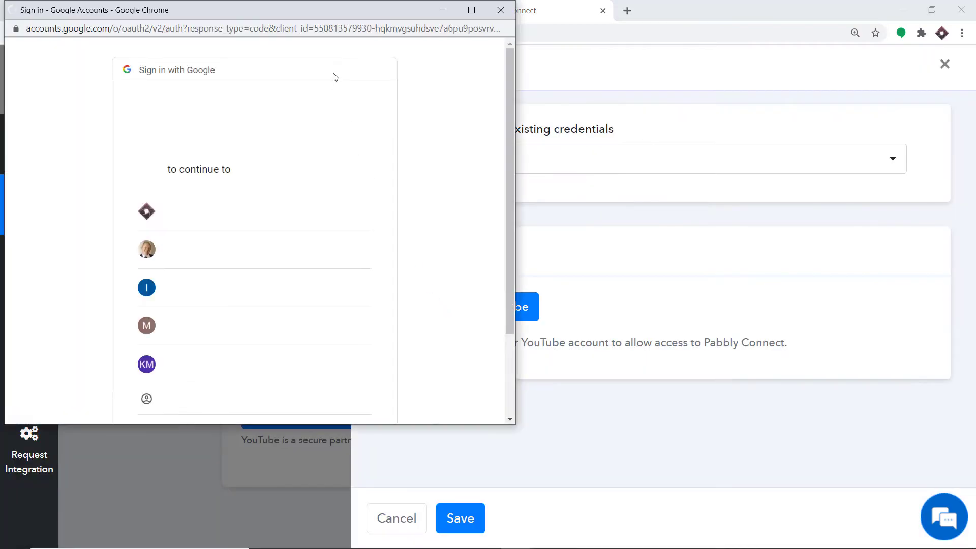
pyautogui.moveTo(352, 16); pyautogui.dragTo(792, 71)
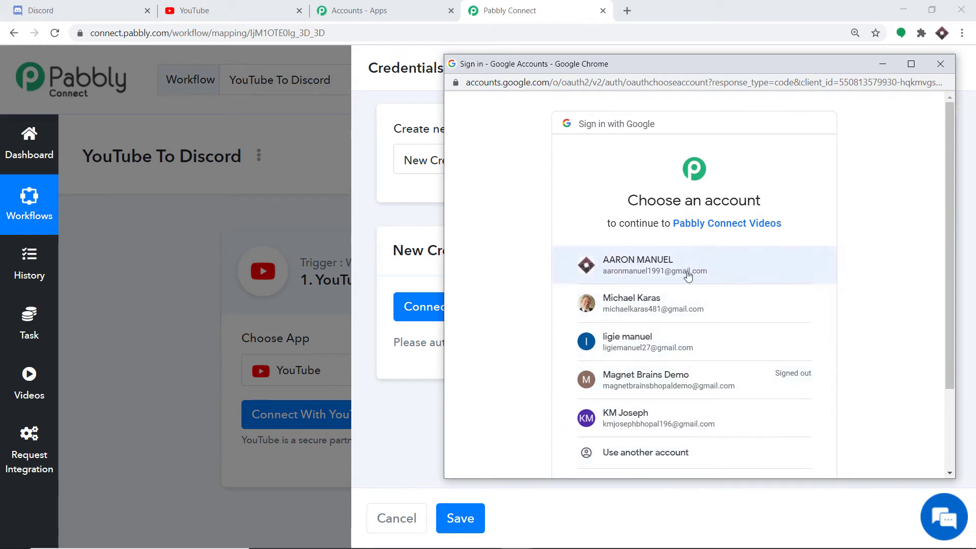
# - Switch to YouTube and view the uploaded videos on the signed-in account's own channel
pyautogui.click(248, 7)
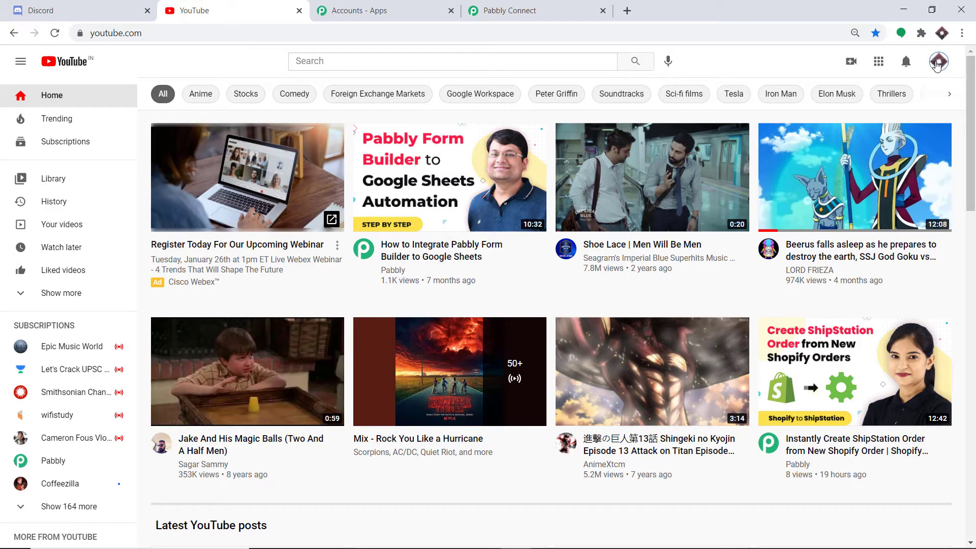
pyautogui.click(938, 61)
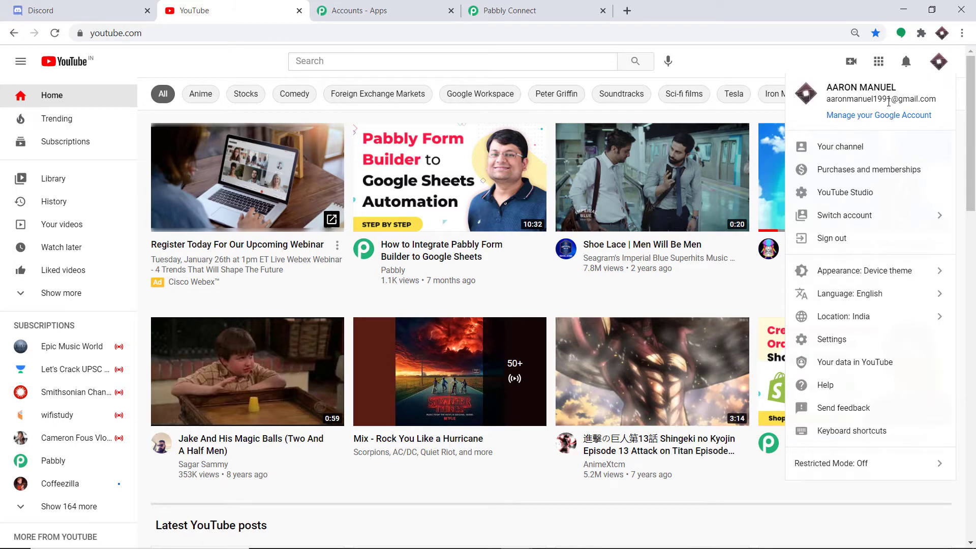
pyautogui.click(836, 146)
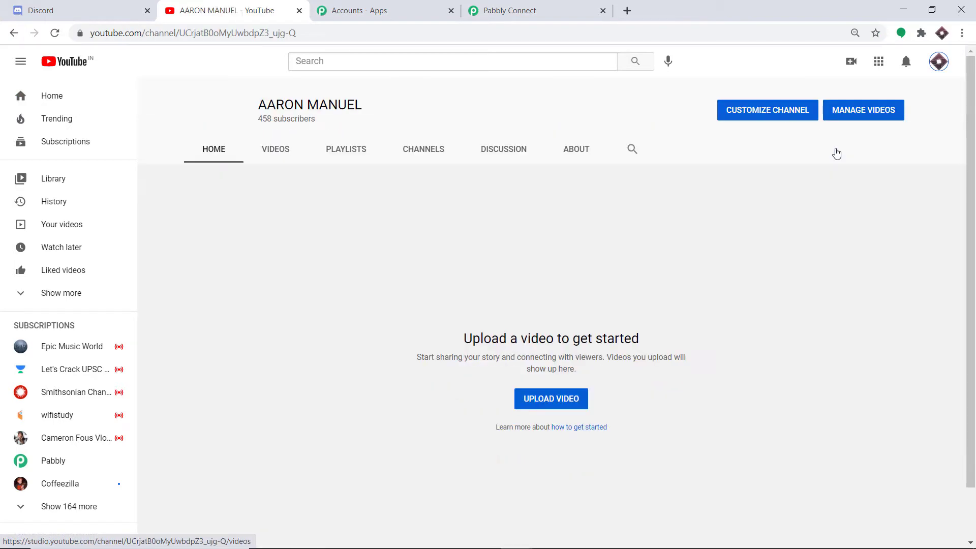
pyautogui.click(285, 150)
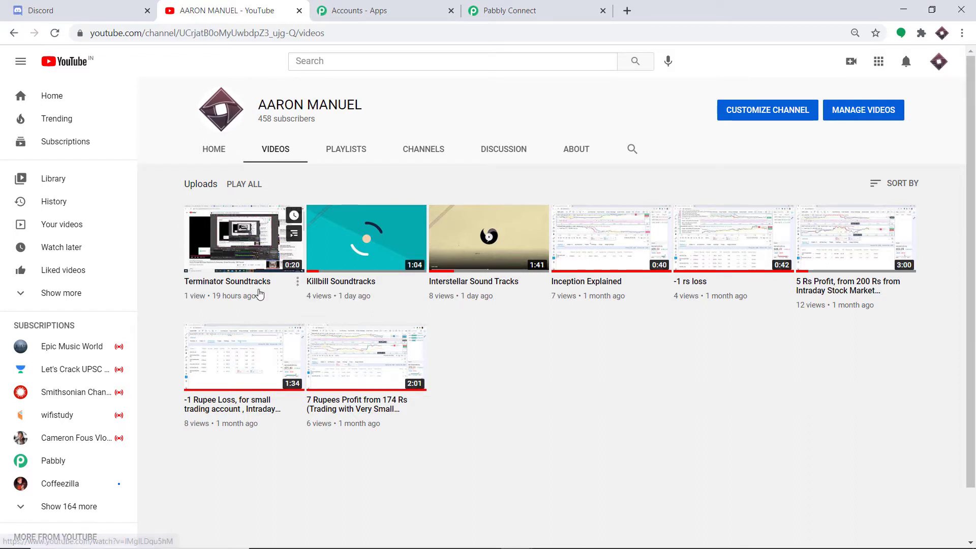
# - Return to Pabbly Connect, restart the YouTube connection and choose the Google account of that channel
pyautogui.click(512, 7)
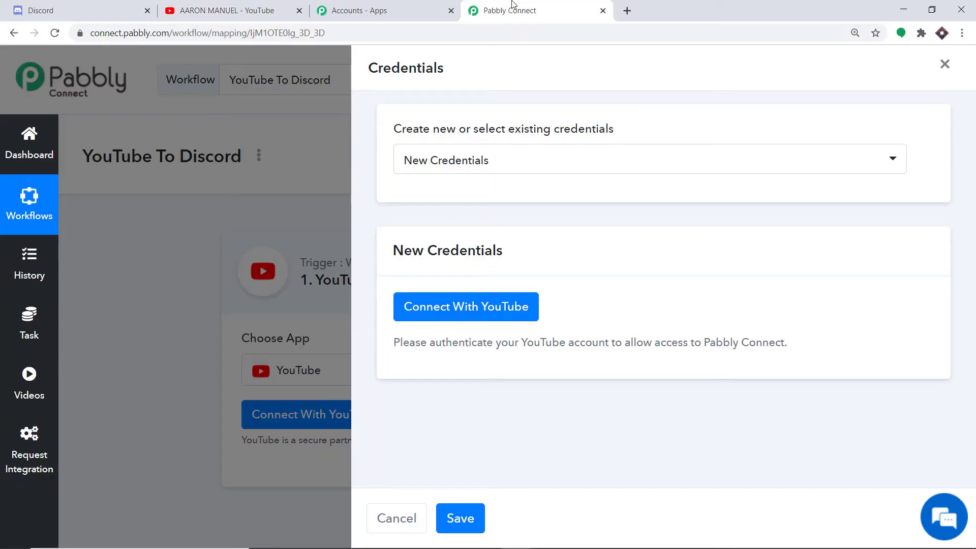
pyautogui.click(438, 307)
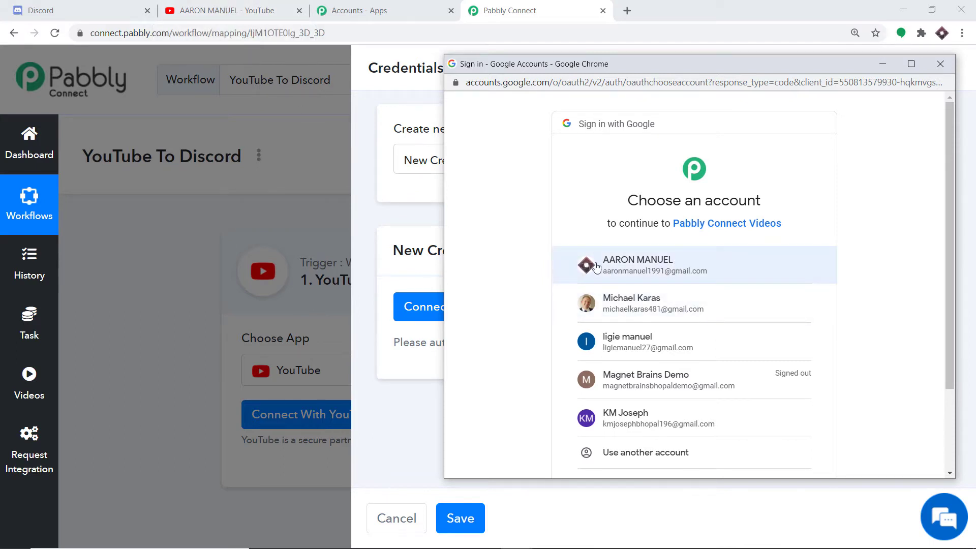
pyautogui.click(626, 270)
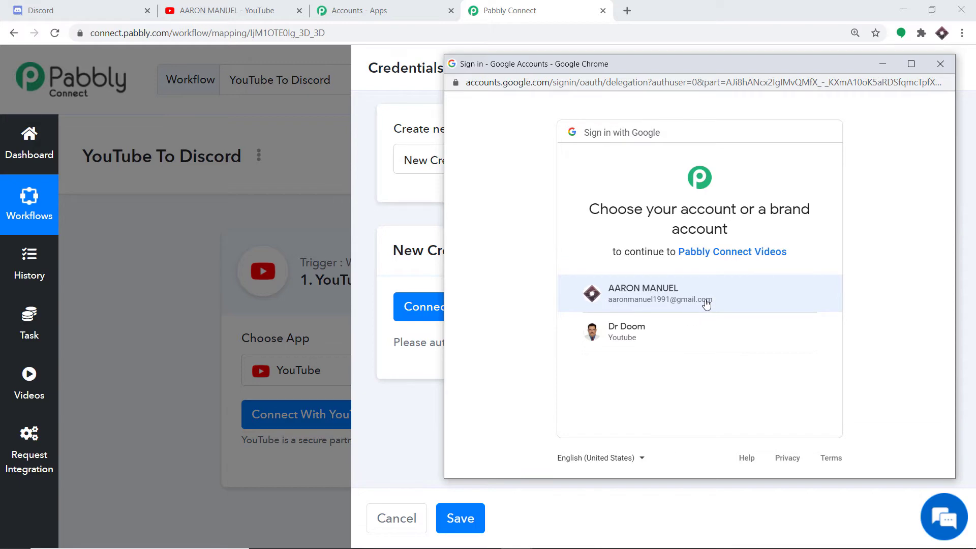
# - Switch to YouTube and examine the list of channels available under the signed-in Google account
pyautogui.click(239, 11)
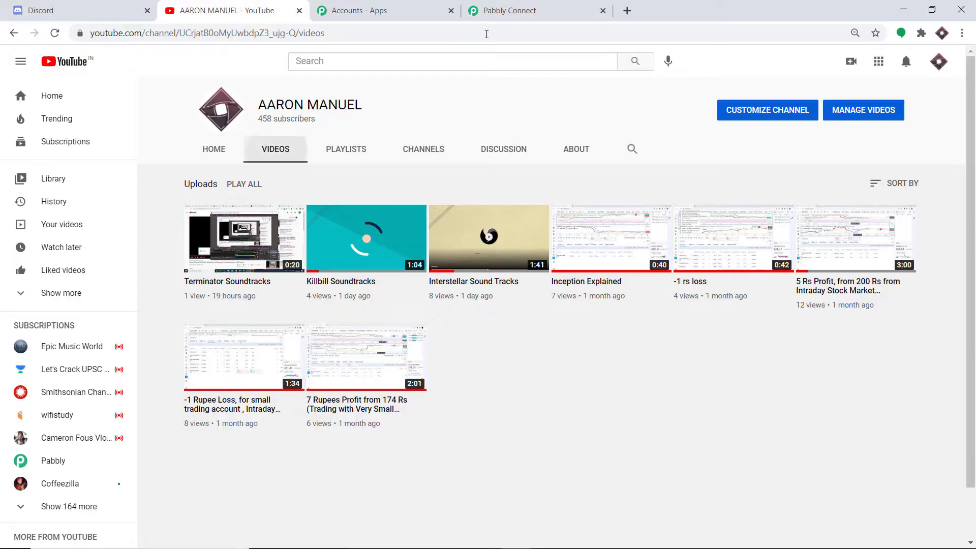
pyautogui.click(939, 61)
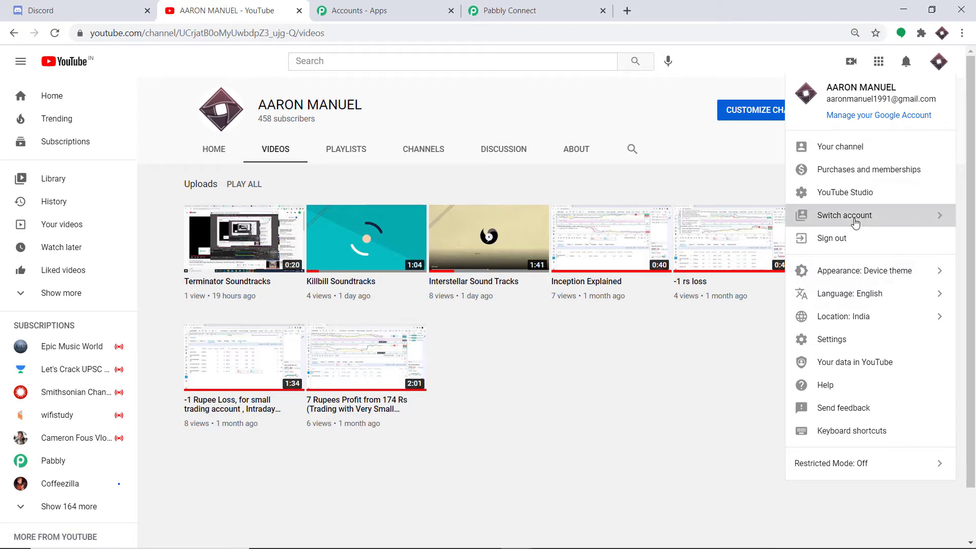
pyautogui.click(855, 223)
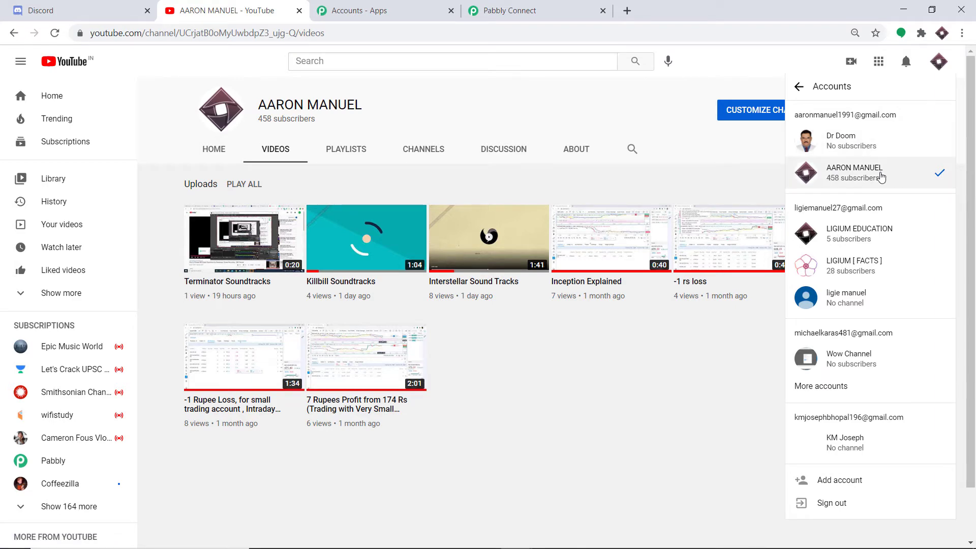
# - Return to Pabbly Connect and authorize its YouTube access with the main channel account, then acknowledge the authorization
pyautogui.click(570, 8)
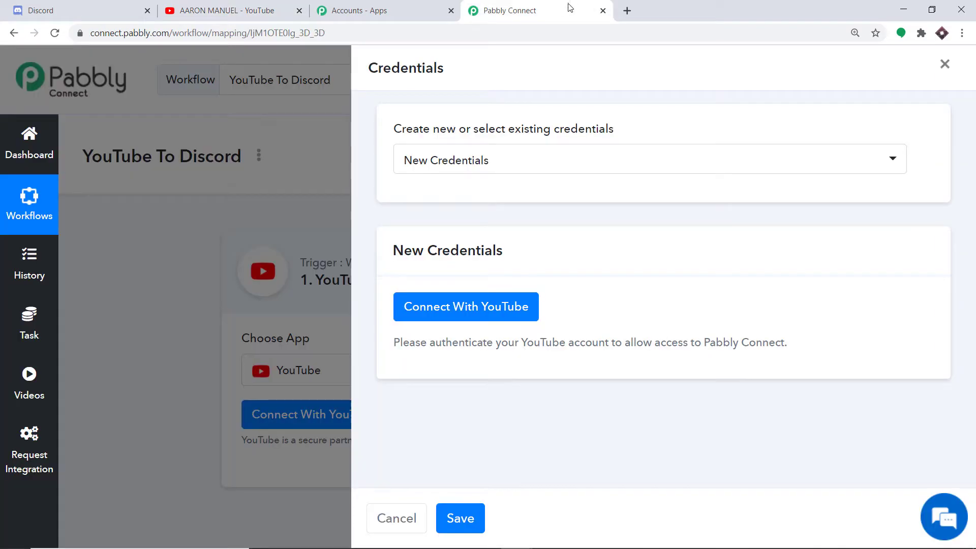
pyautogui.click(469, 309)
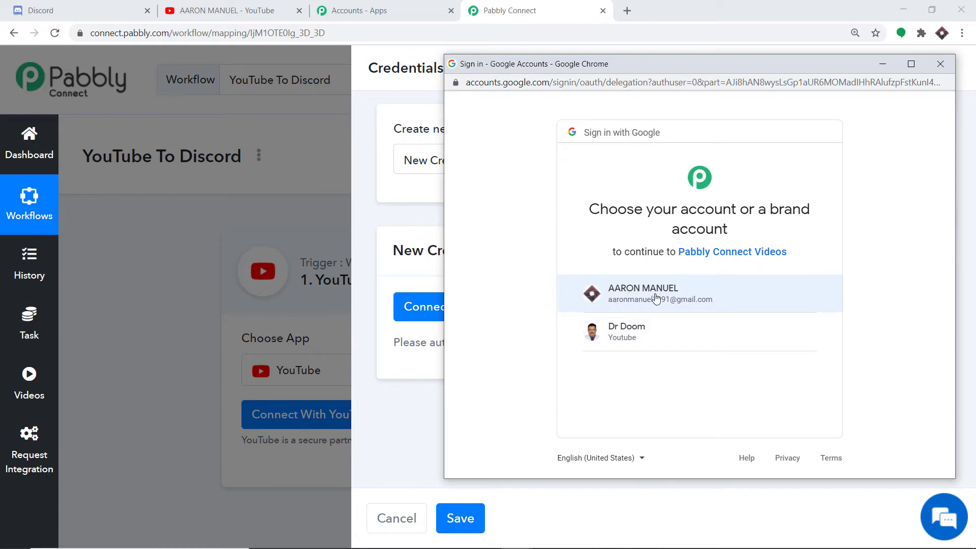
pyautogui.click(655, 298)
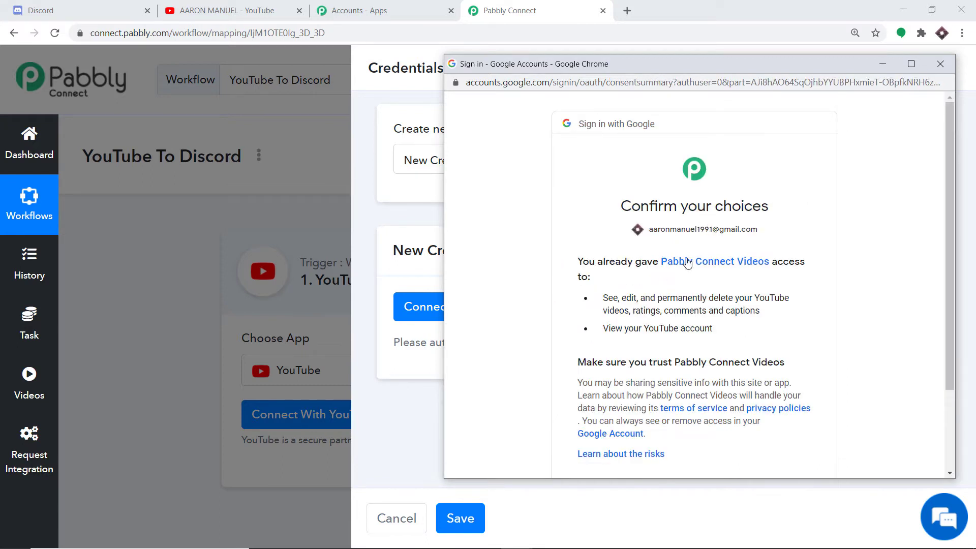
pyautogui.scroll(-2, 687, 264)
pyautogui.click(799, 388)
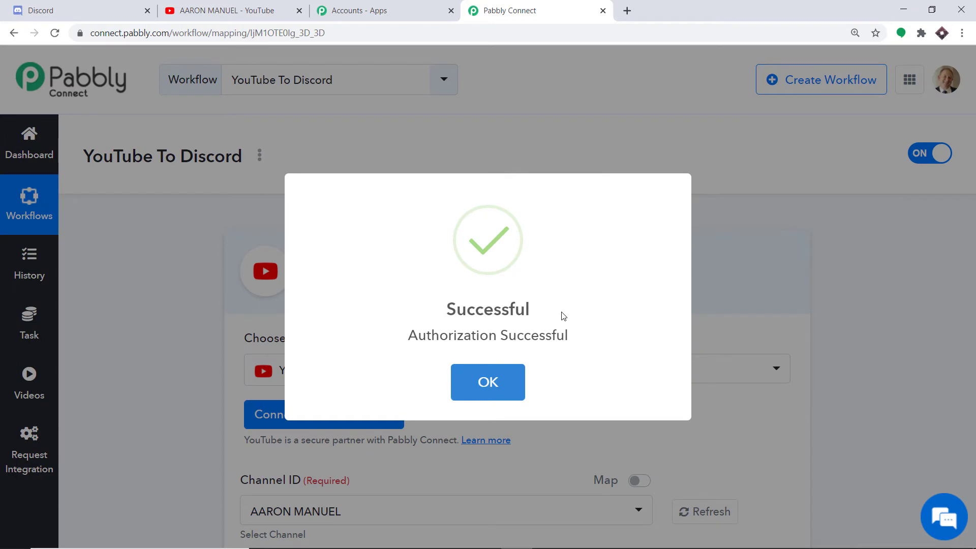
pyautogui.click(505, 380)
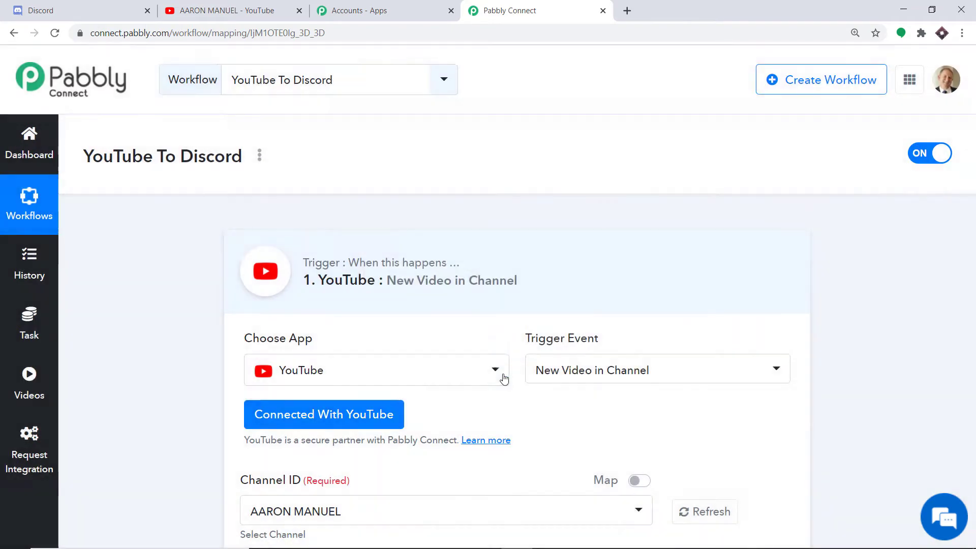
# - Compare the trigger's selected Channel ID with the account signed in on YouTube, then return to the Pabbly Connect workflow
pyautogui.scroll(-3, 678, 270)
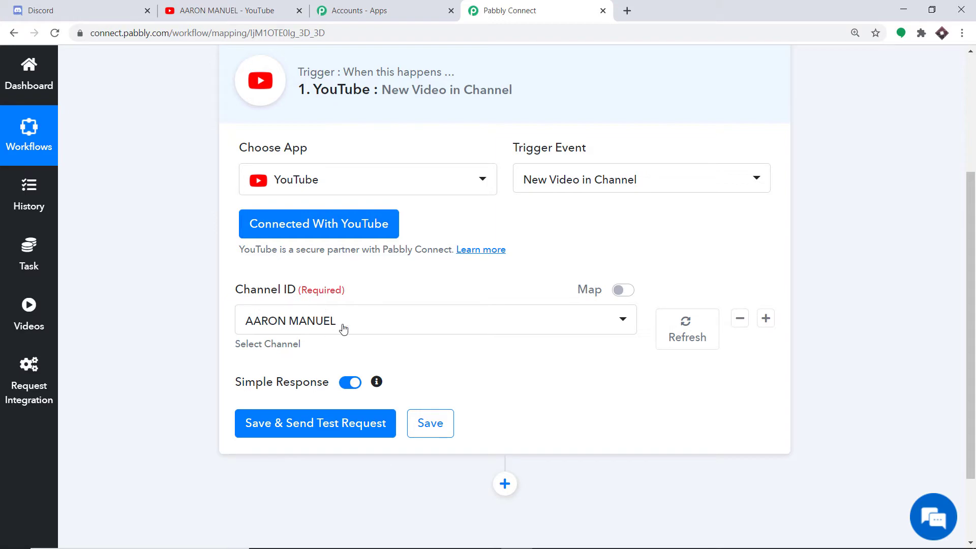
pyautogui.click(285, 11)
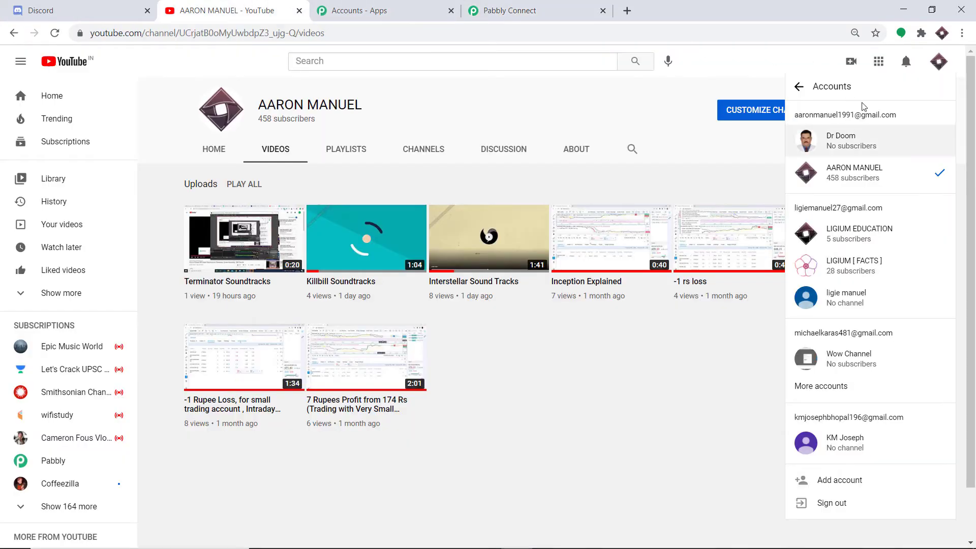
pyautogui.click(938, 62)
pyautogui.click(939, 62)
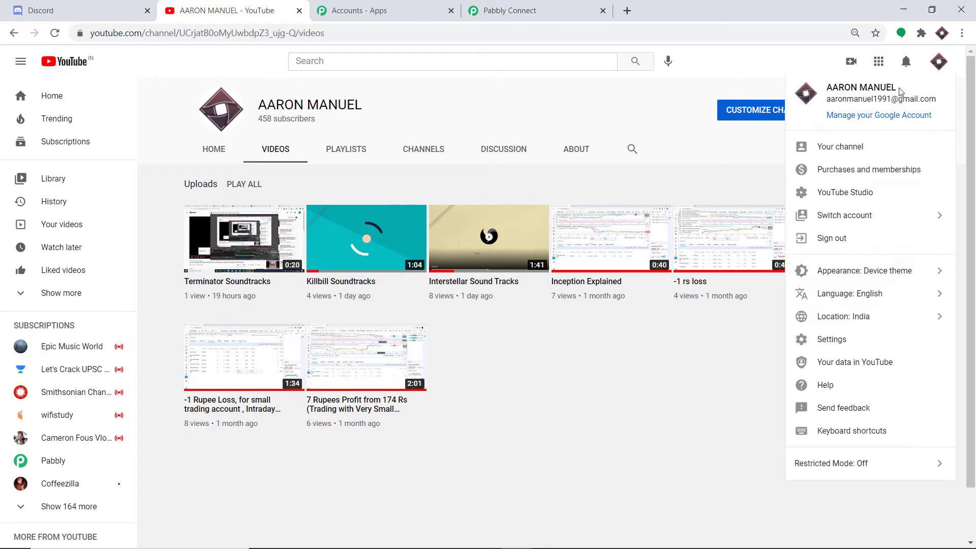
pyautogui.click(507, 8)
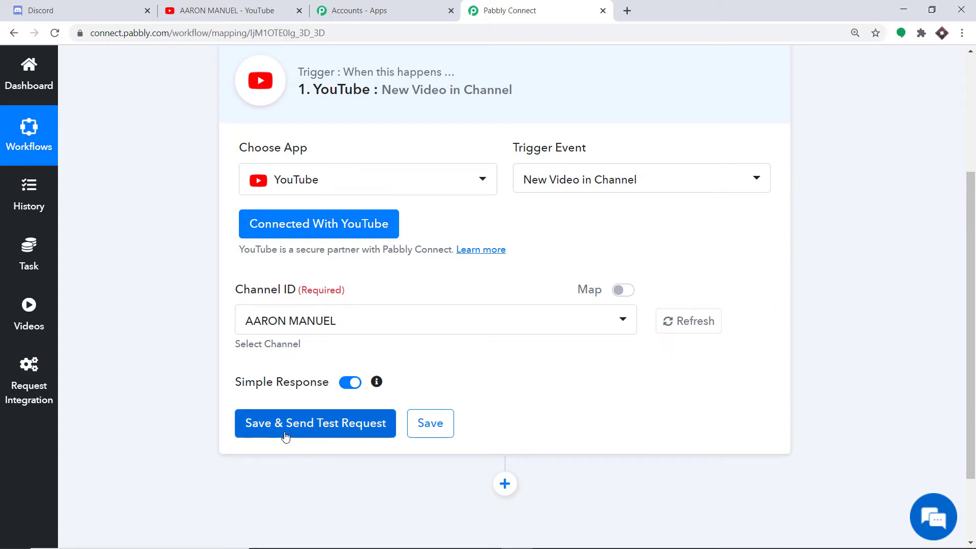
# - Switch to YouTube and open the channel's newest video, Terminator Soundtracks, to check its title and publish date
pyautogui.click(237, 7)
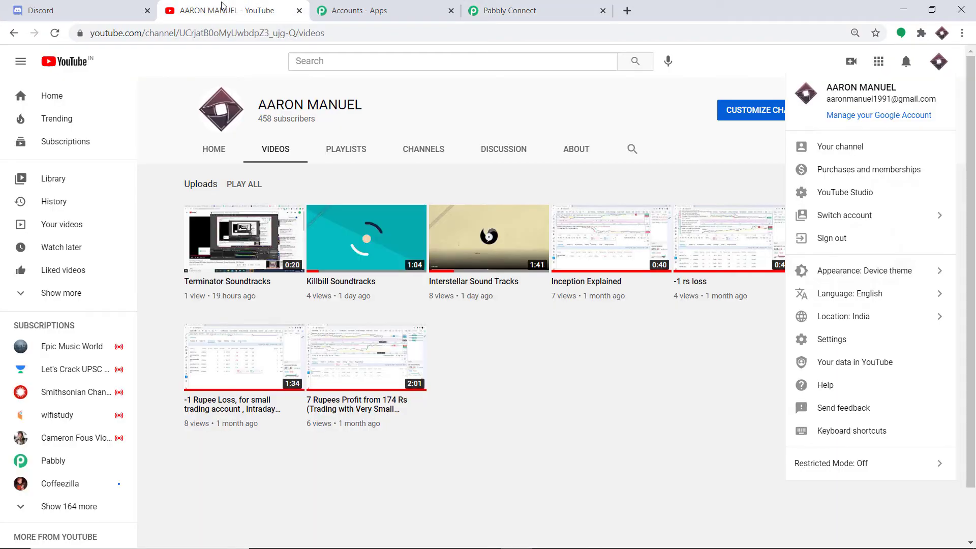
pyautogui.click(220, 227)
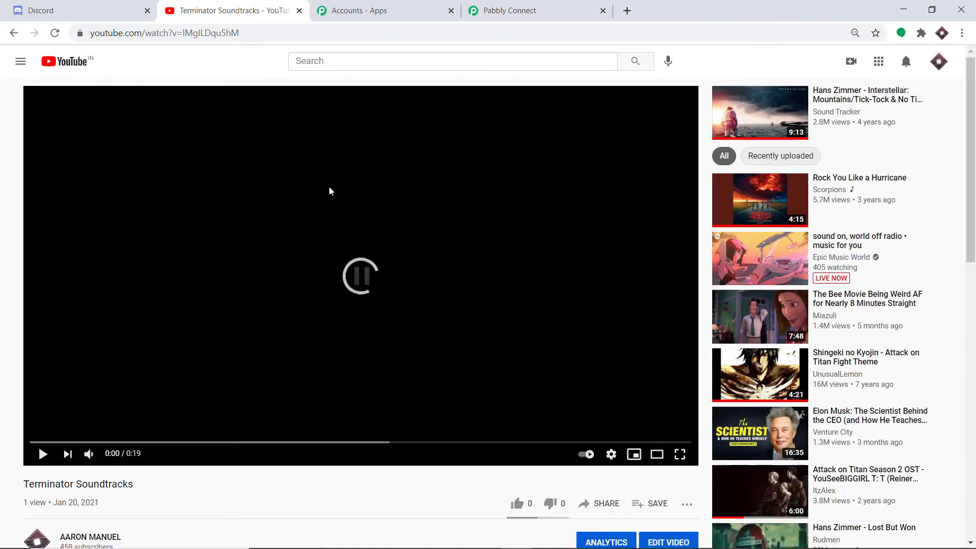
pyautogui.scroll(-2, 237, 231)
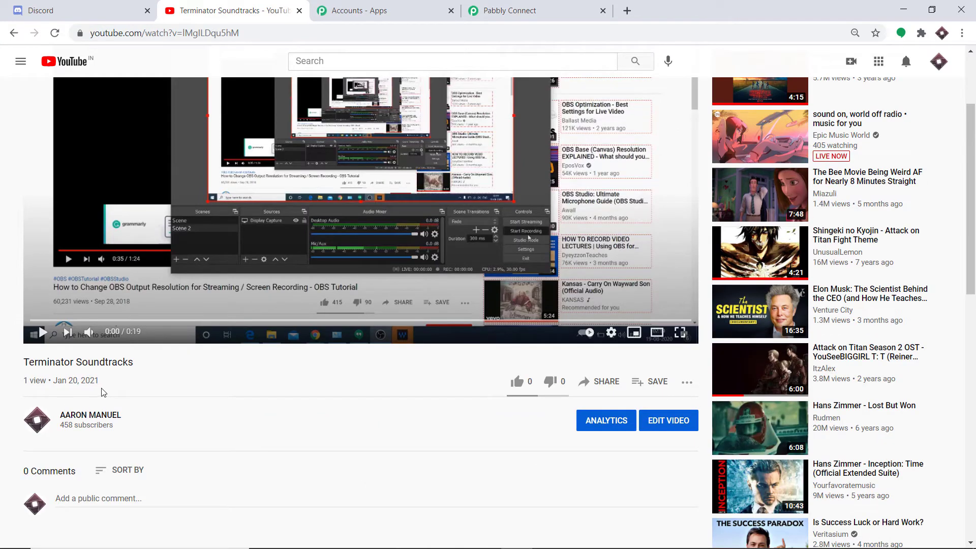
pyautogui.scroll(2, 370, 263)
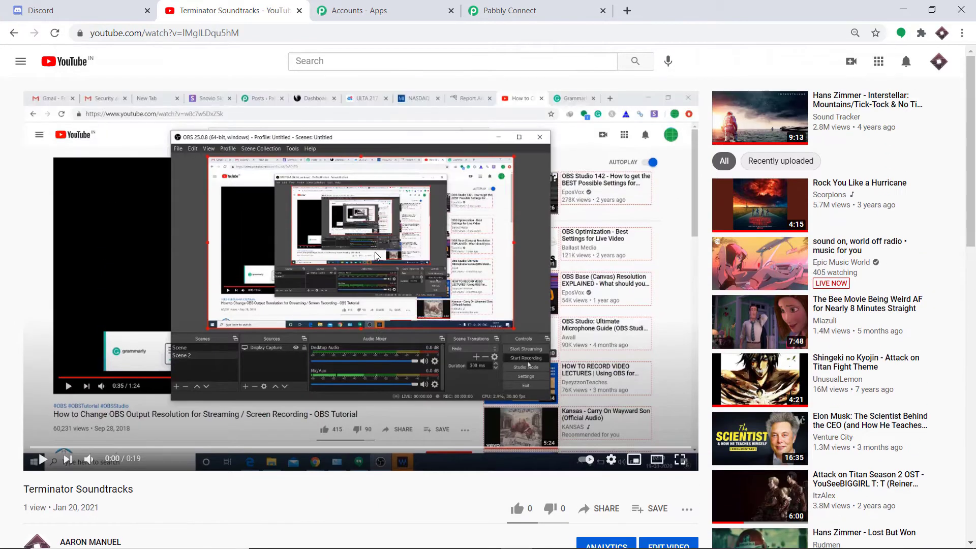
pyautogui.scroll(-2, 124, 421)
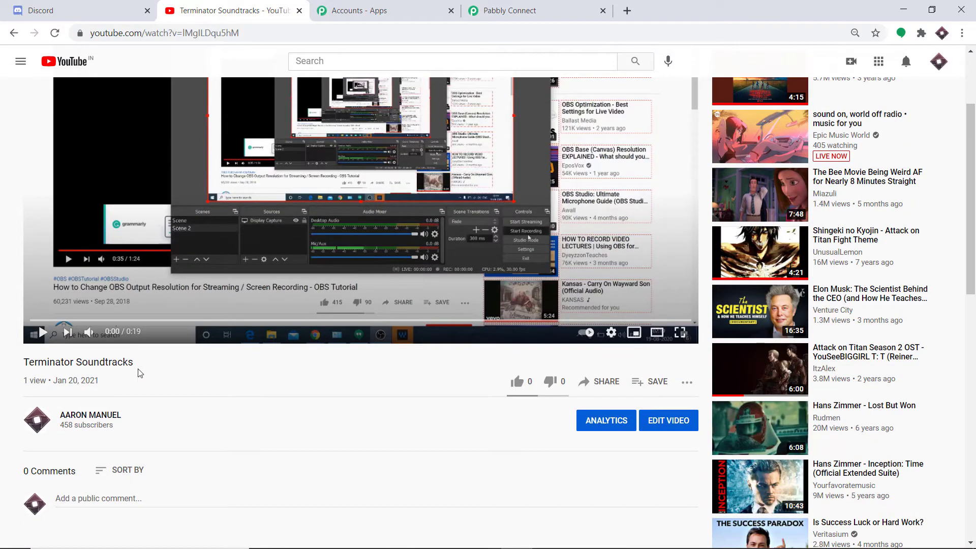
# - Return to the Pabbly Connect workflow, save the YouTube trigger and send its test request
pyautogui.click(488, 8)
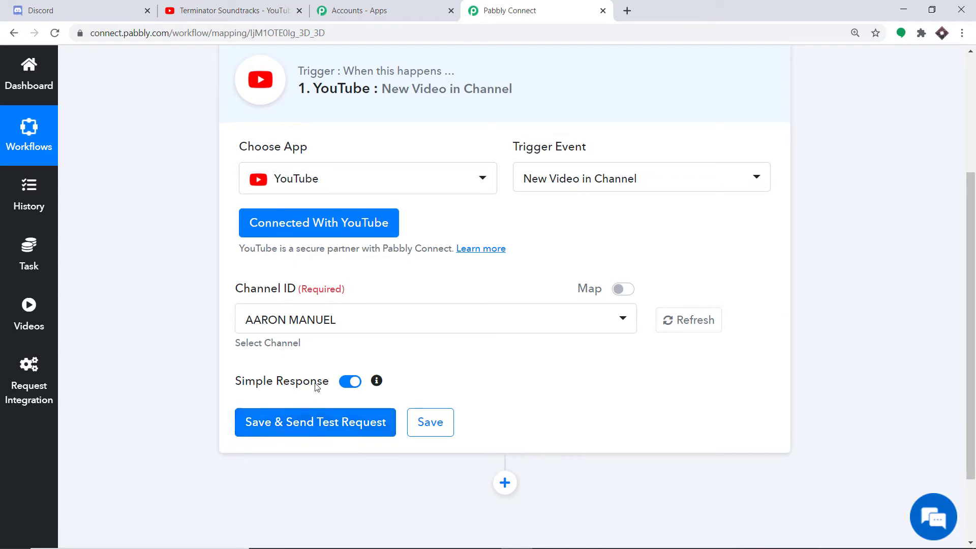
pyautogui.scroll(-2, 320, 376)
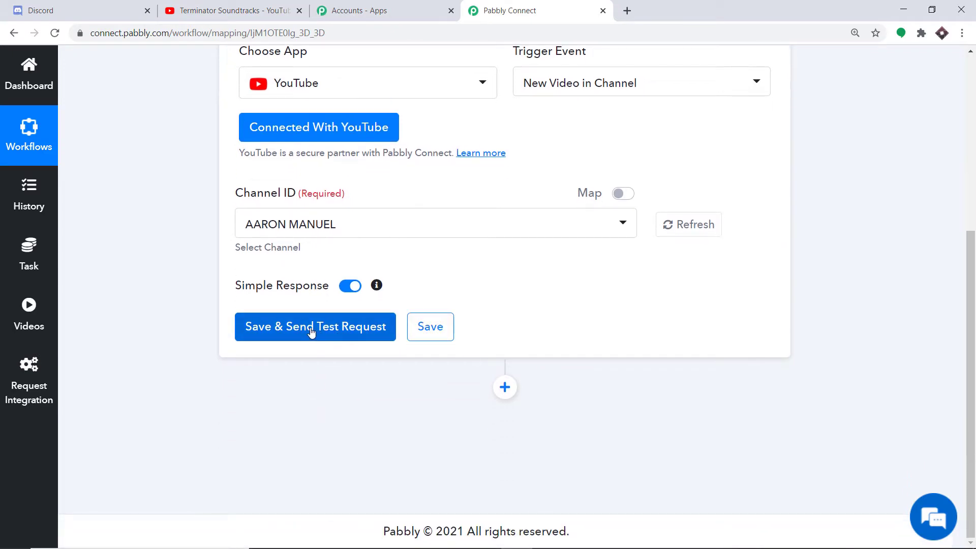
pyautogui.click(310, 331)
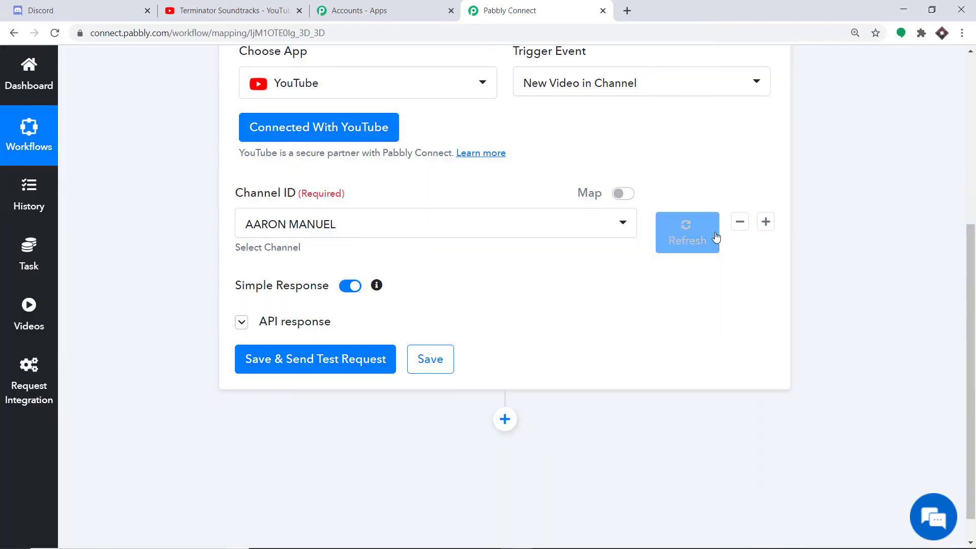
# - Examine the trigger's API response fields, including the video ID, title, thumbnails, channel title and publish time
pyautogui.moveTo(971, 249); pyautogui.dragTo(973, 359)
pyautogui.scroll(-3, 524, 205)
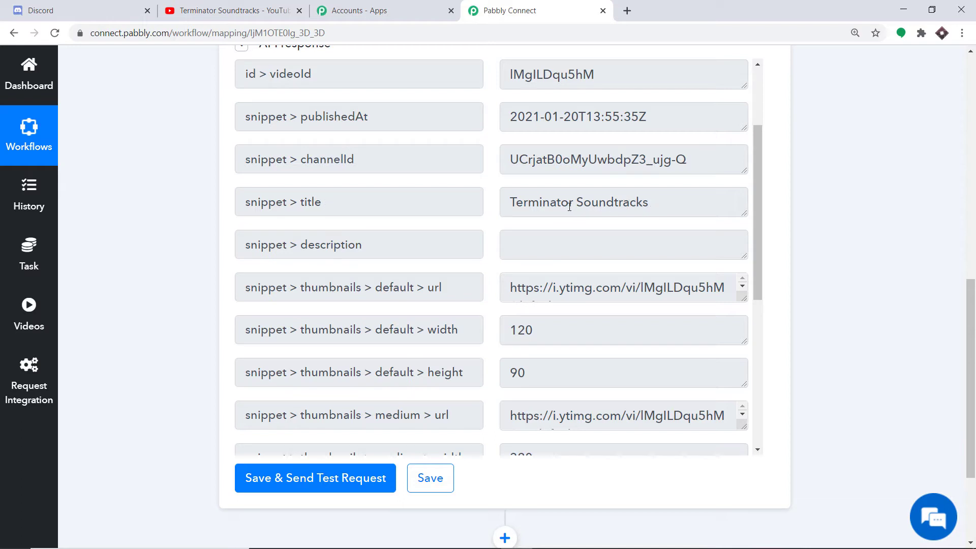
pyautogui.scroll(-1, 569, 207)
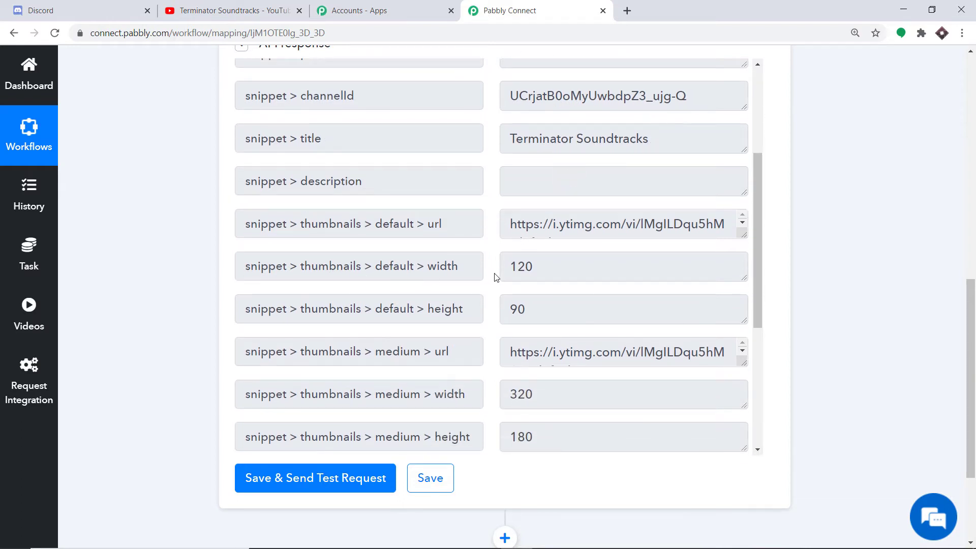
pyautogui.scroll(-2, 500, 320)
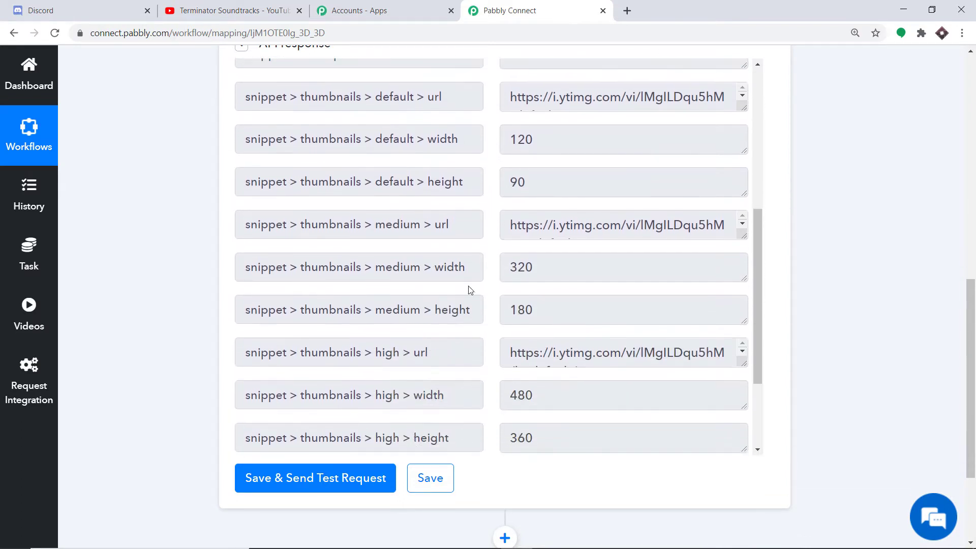
pyautogui.scroll(-1, 342, 235)
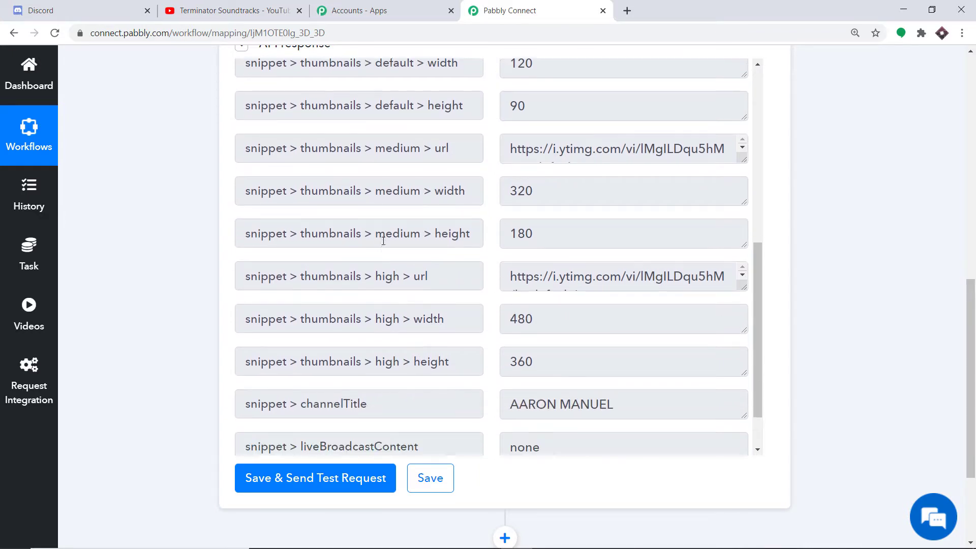
pyautogui.scroll(-1, 356, 238)
pyautogui.scroll(-1, 386, 229)
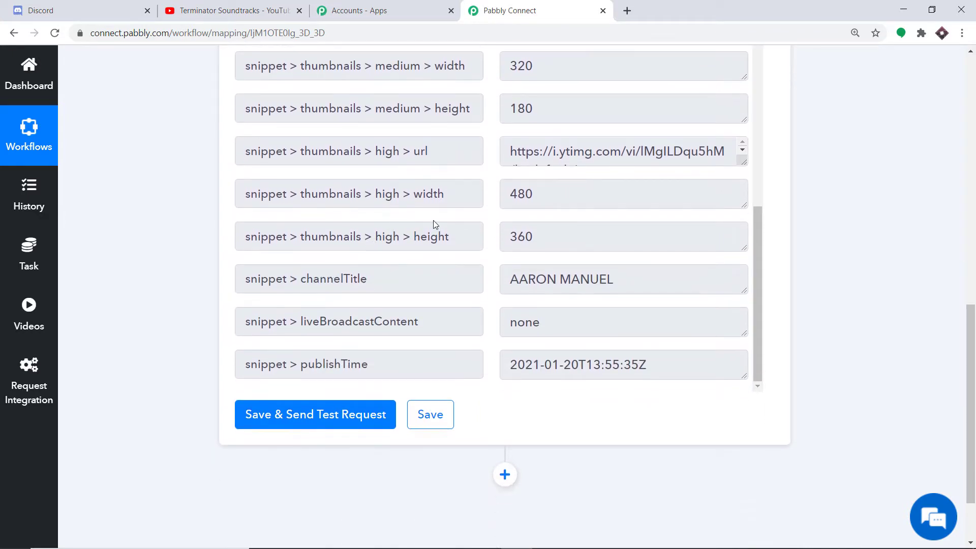
pyautogui.scroll(-1, 432, 218)
pyautogui.scroll(-1, 448, 188)
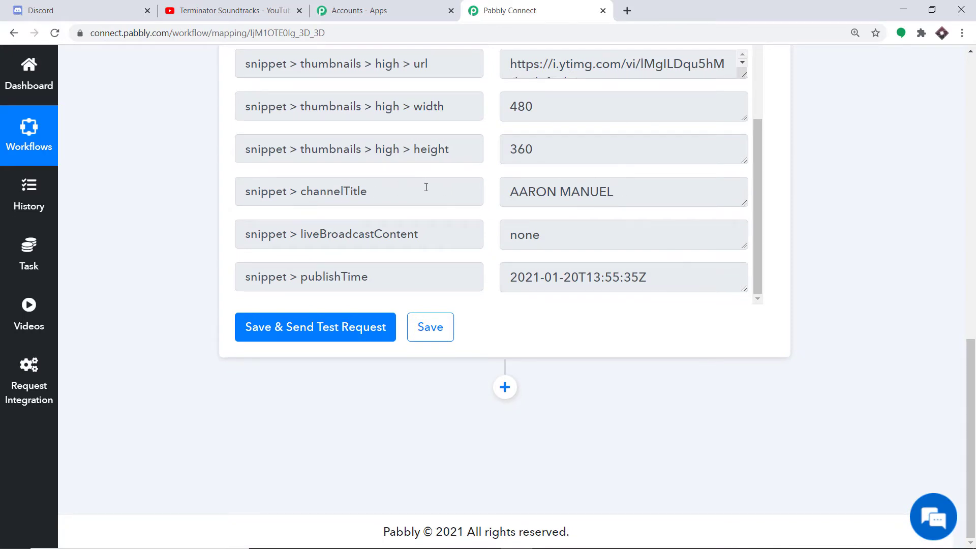
pyautogui.scroll(5, 619, 178)
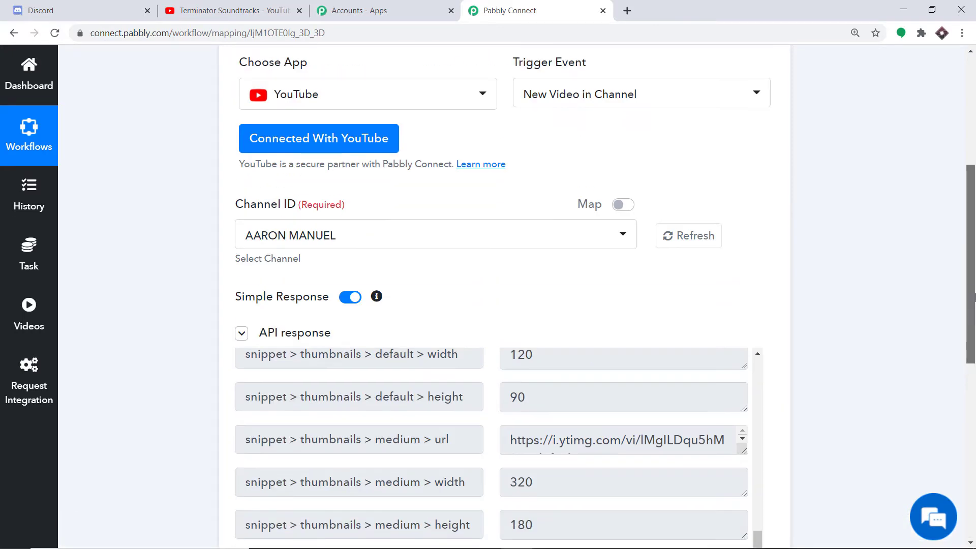
pyautogui.scroll(-1, 599, 367)
pyautogui.scroll(8, 599, 367)
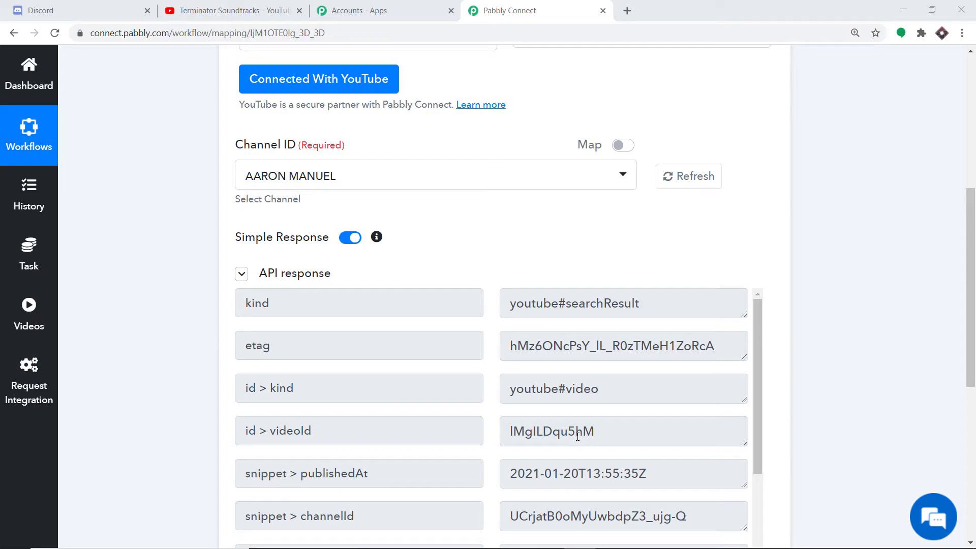
# - Open YouTube in a new browser tab, open the video "Waking up a thankful doggo having a nightmare" and pause it
pyautogui.click(627, 8)
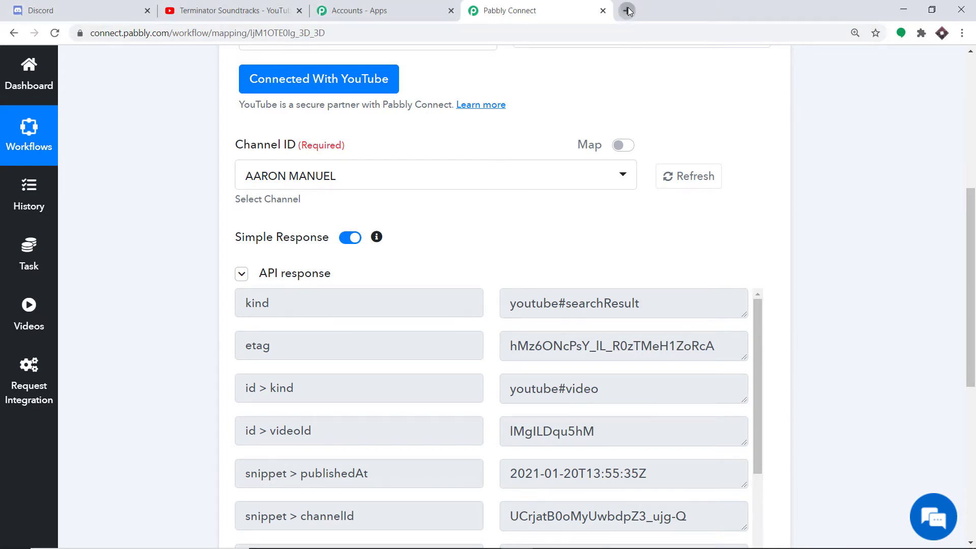
pyautogui.write('y')
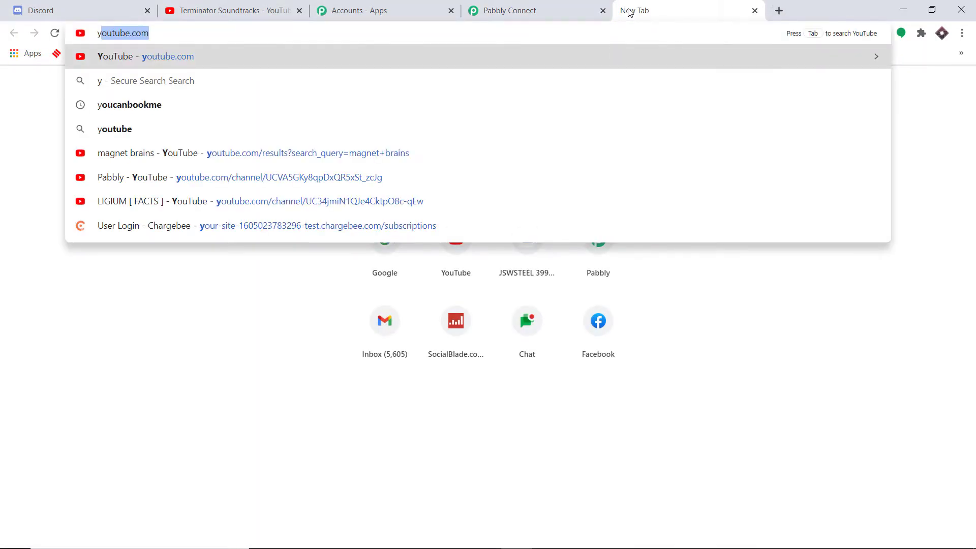
pyautogui.press('Return')
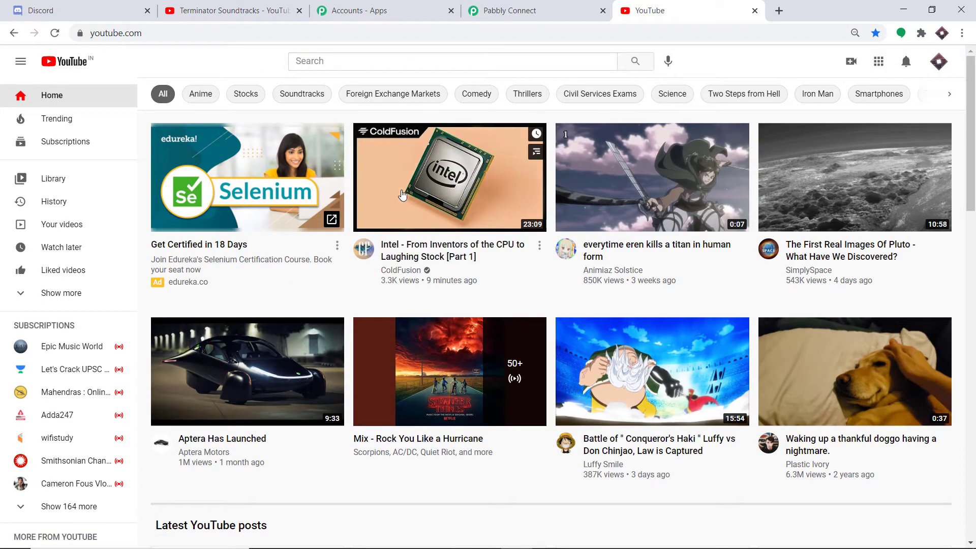
pyautogui.moveTo(431, 264)
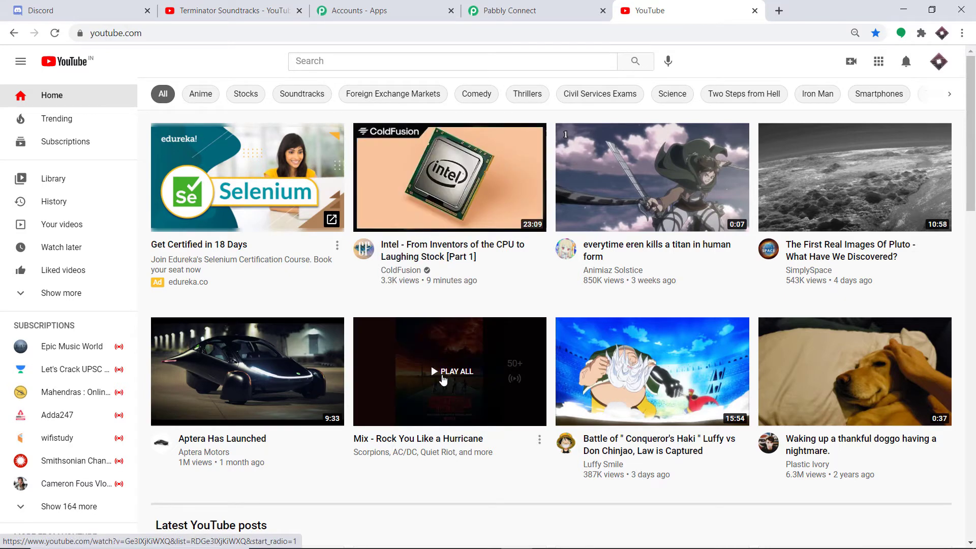
pyautogui.click(842, 360)
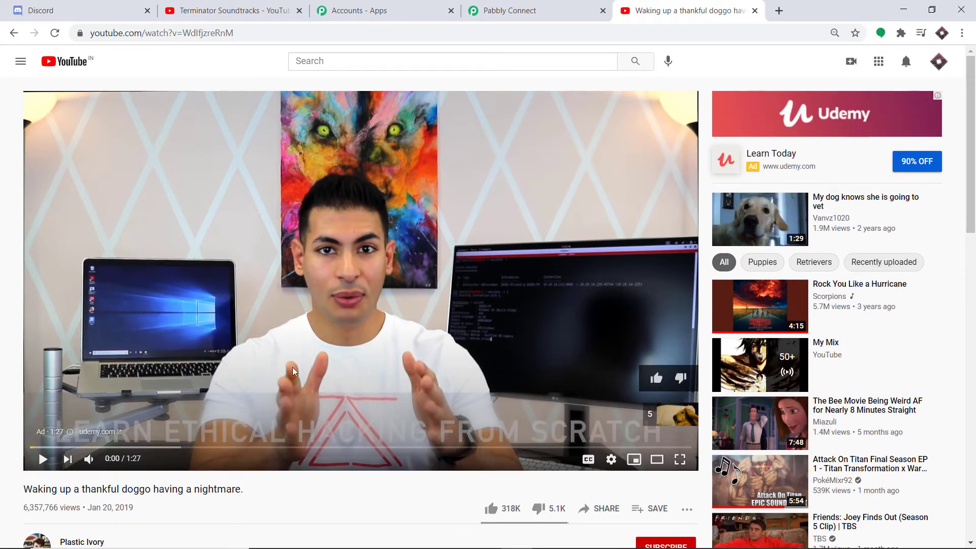
pyautogui.click(55, 32)
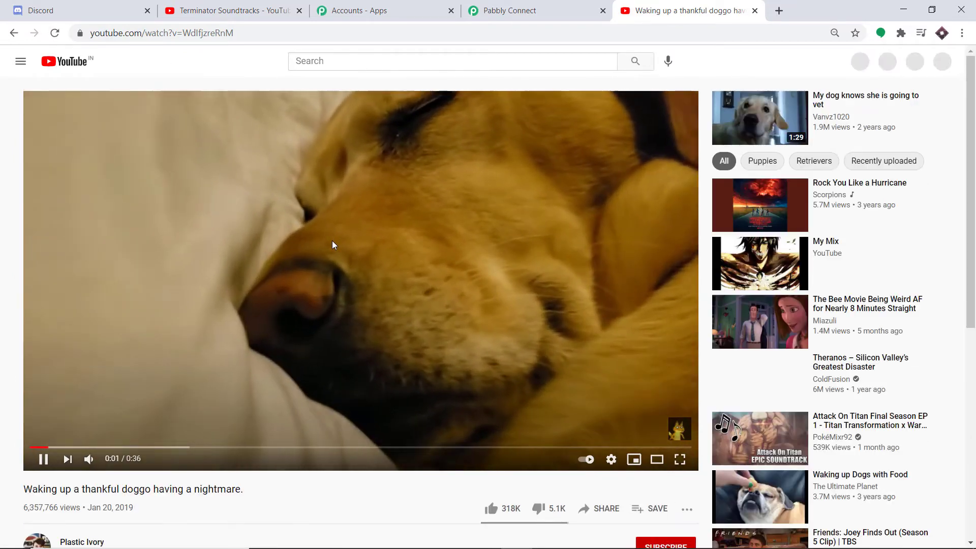
pyautogui.click(332, 241)
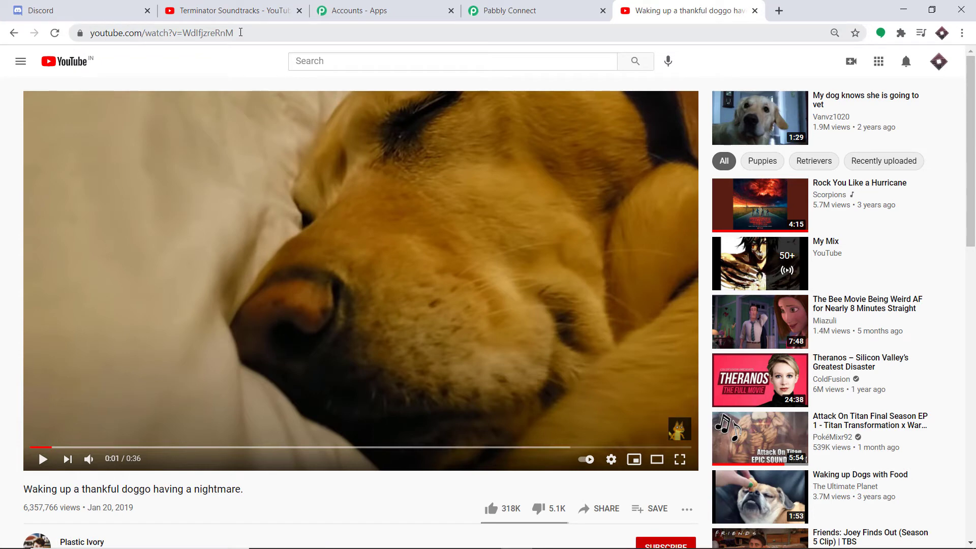
# - Copy the dog video's full URL, load it in a new browser tab and pause the playback there
pyautogui.click(240, 33)
pyautogui.rightClick(107, 33)
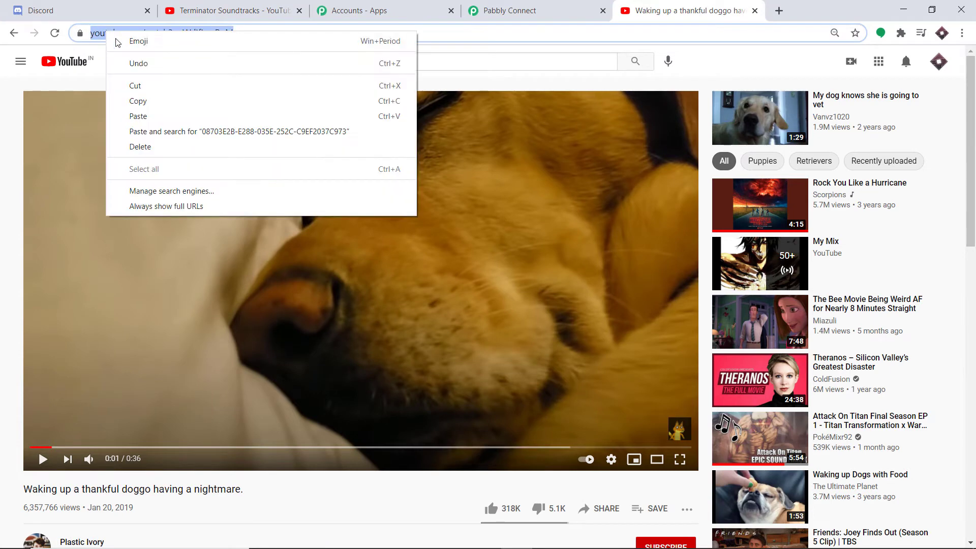
pyautogui.click(157, 105)
pyautogui.click(779, 10)
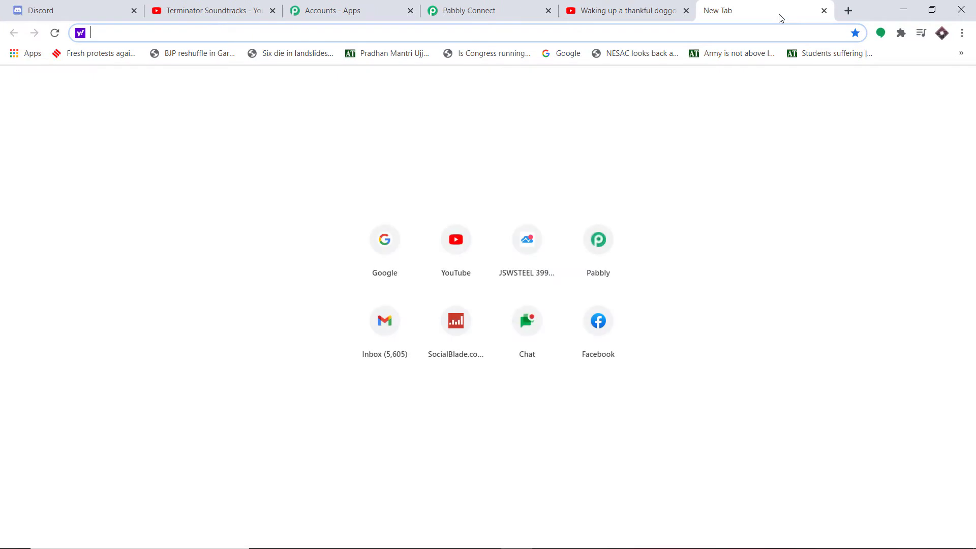
pyautogui.hotkey('ctrl', 'v')
pyautogui.press('Return')
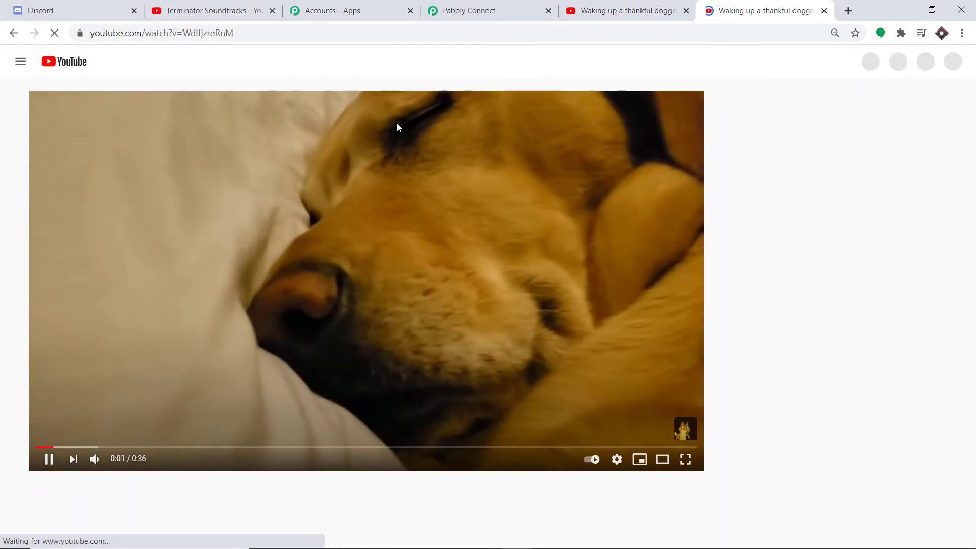
pyautogui.click(397, 122)
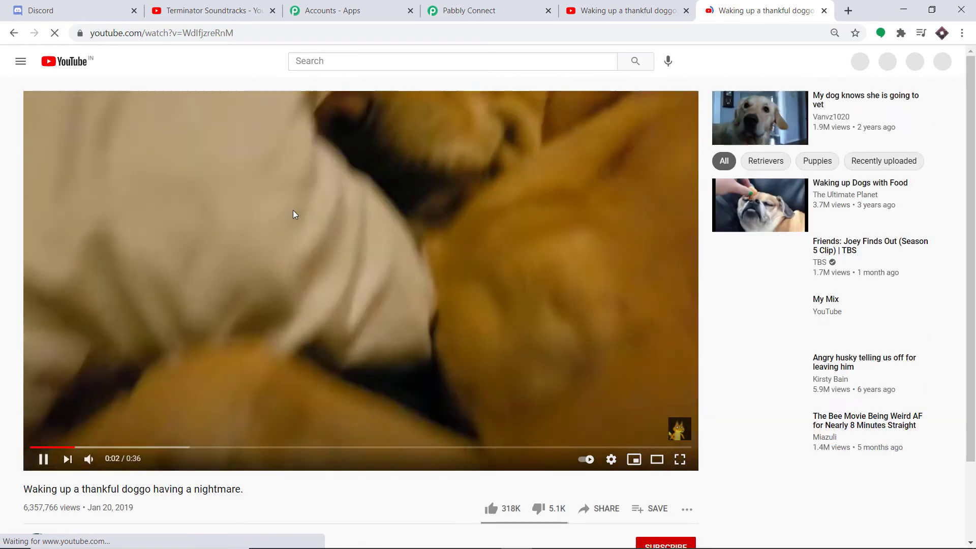
pyautogui.click(292, 210)
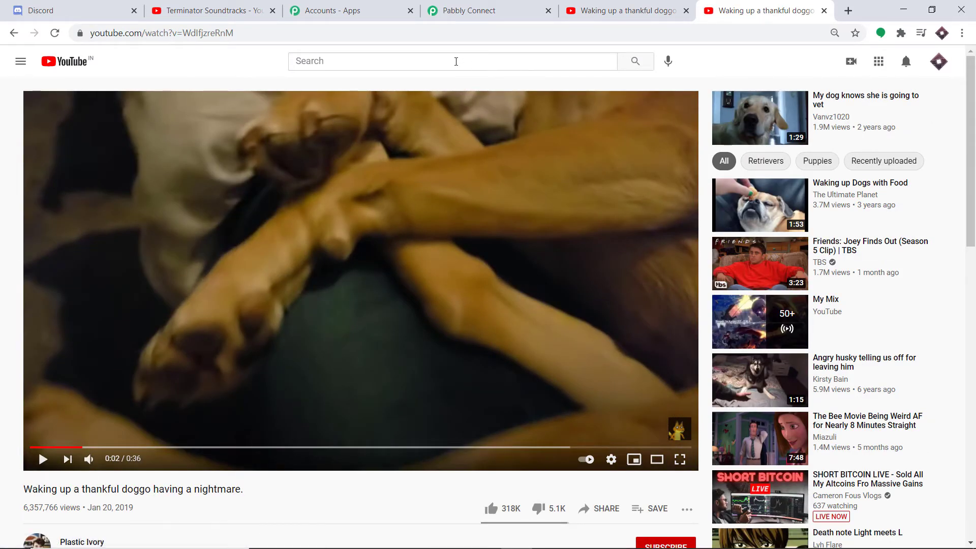
pyautogui.hotkey('ctrl', 'shift', 'Tab')
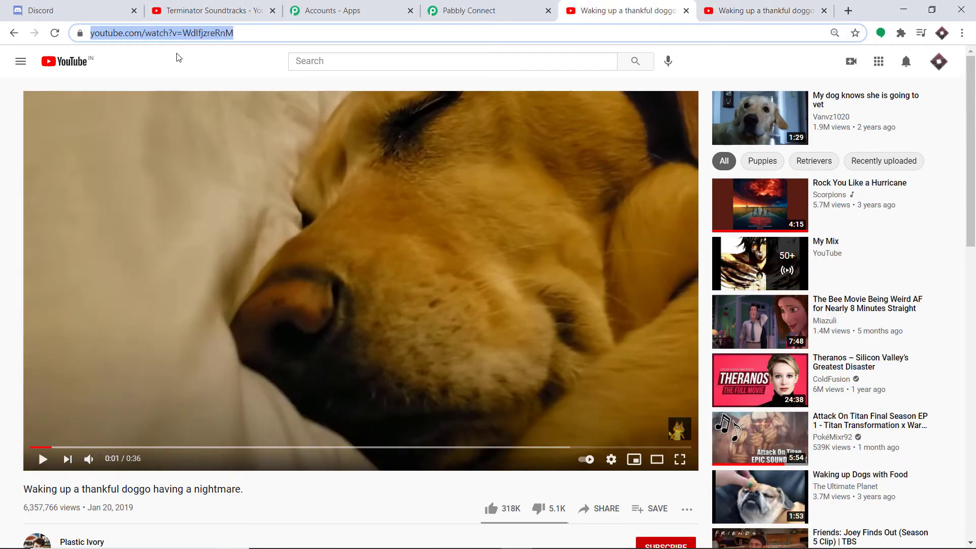
pyautogui.click(179, 57)
pyautogui.moveTo(185, 33); pyautogui.dragTo(91, 33)
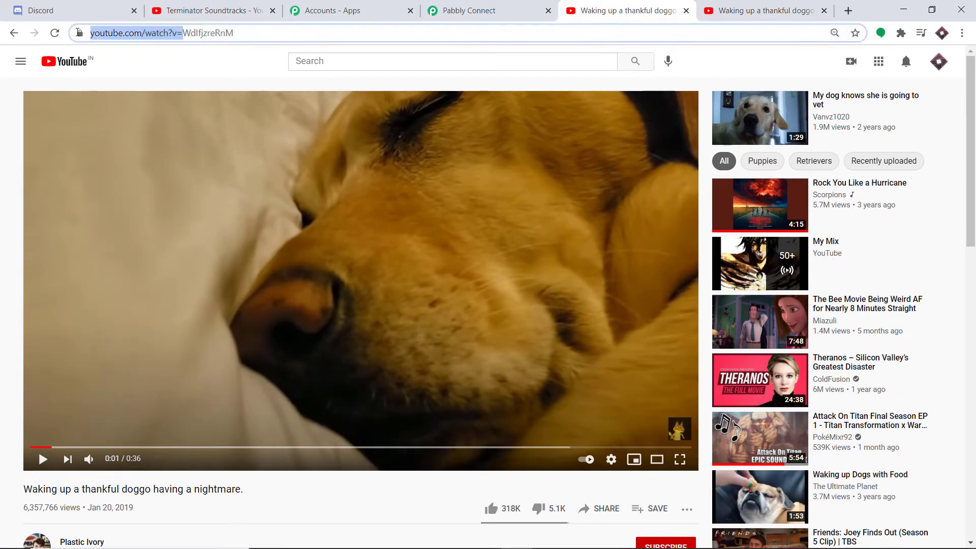
pyautogui.rightClick(136, 33)
pyautogui.click(169, 101)
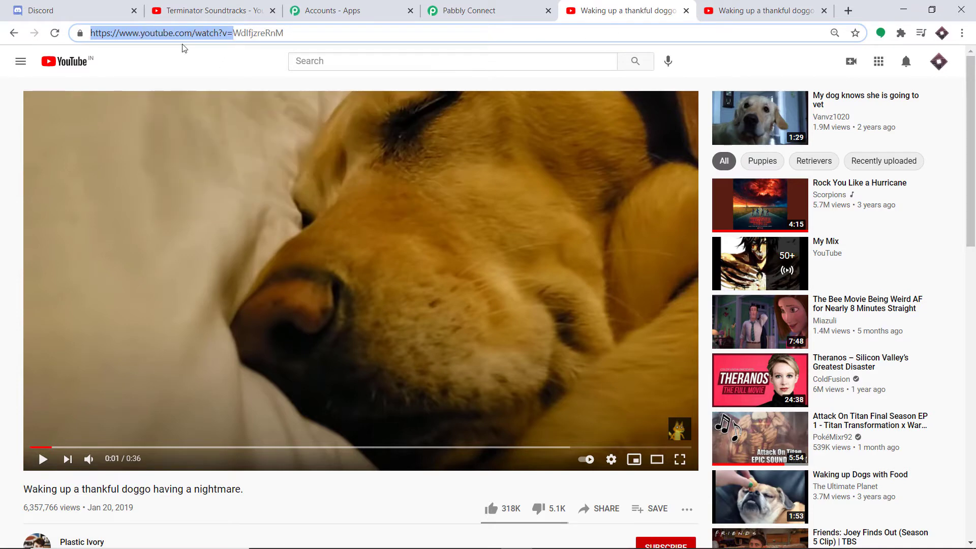
pyautogui.click(848, 12)
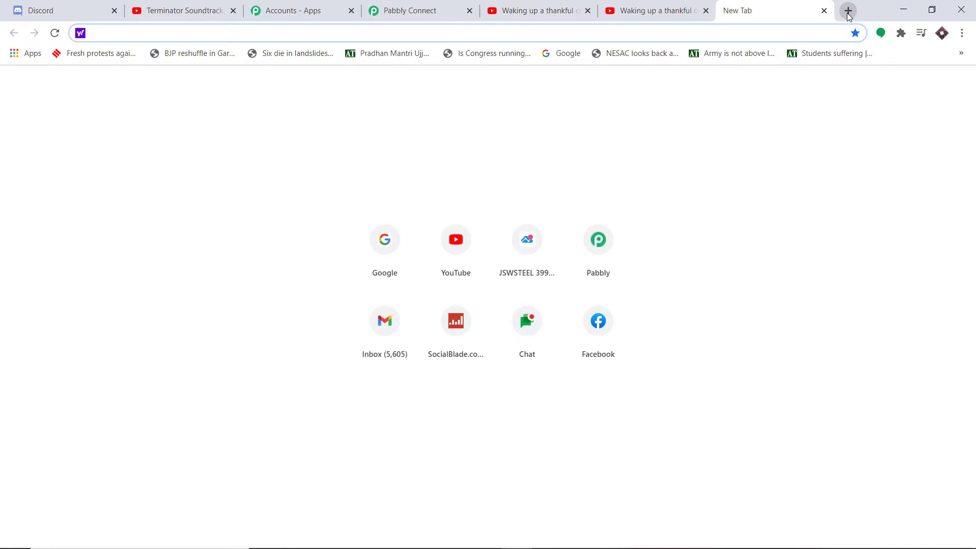
pyautogui.hotkey('ctrl', 'v')
pyautogui.press('Return')
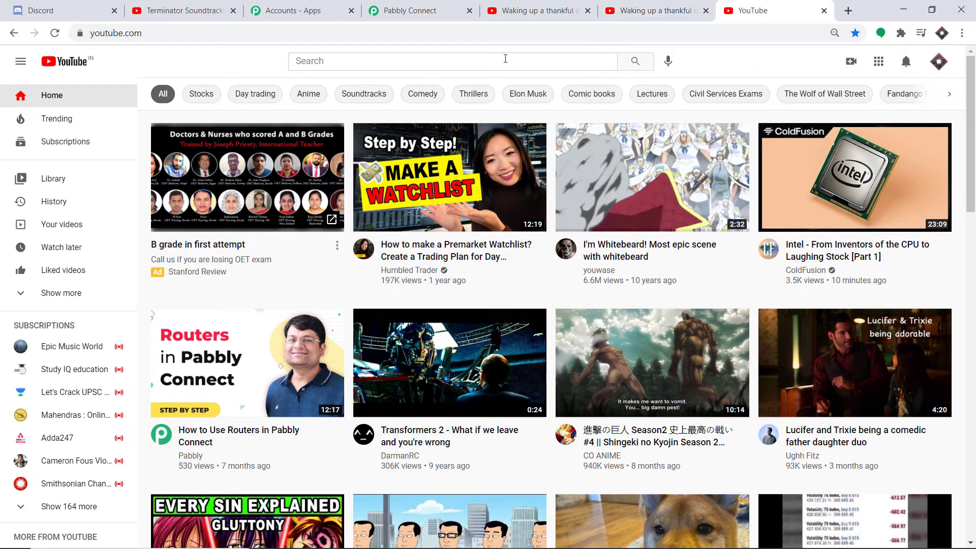
pyautogui.moveTo(628, 148)
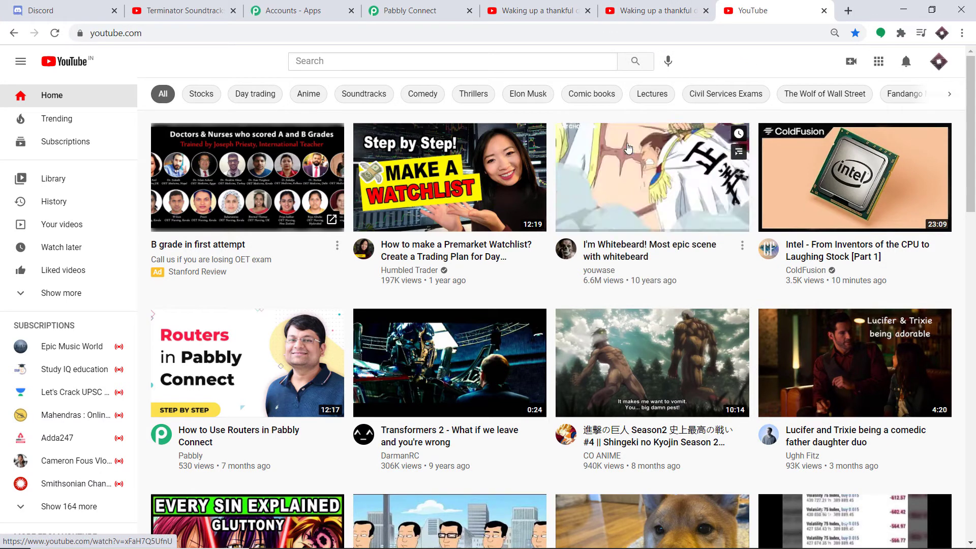
pyautogui.hotkey('ctrl', 'shift', 'Tab')
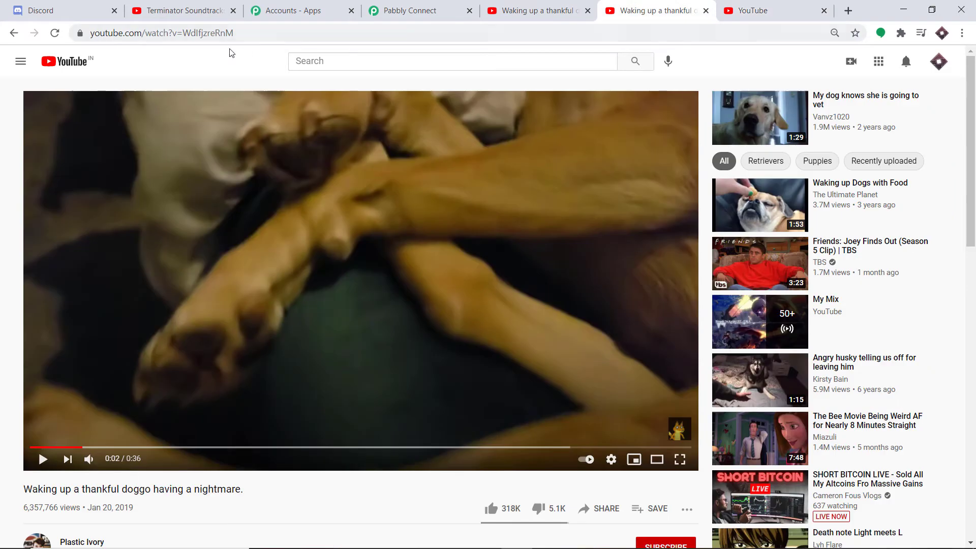
# - Copy the full URL of the "Terminator Soundtracks" video and load it in a new browser tab
pyautogui.hotkey('ctrl', 'shift', 'Tab')
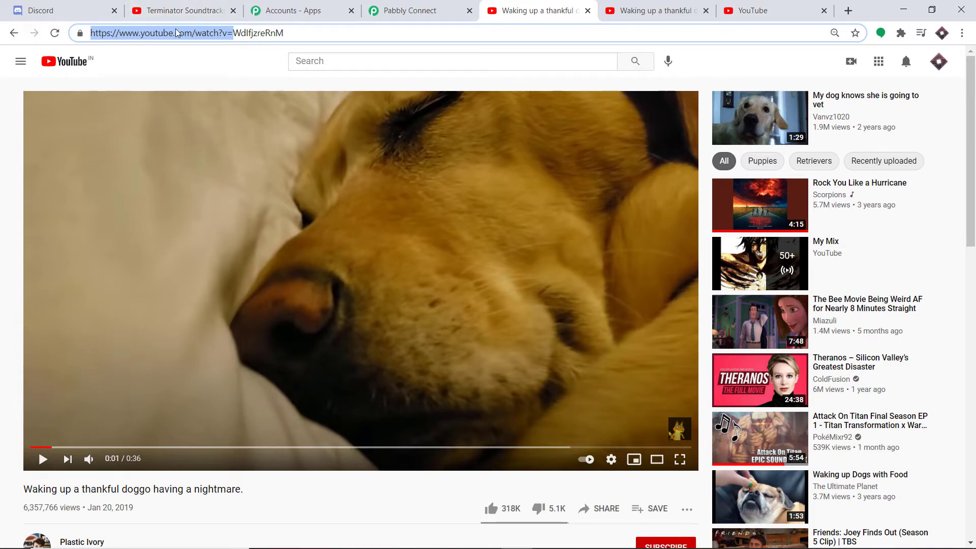
pyautogui.click(171, 6)
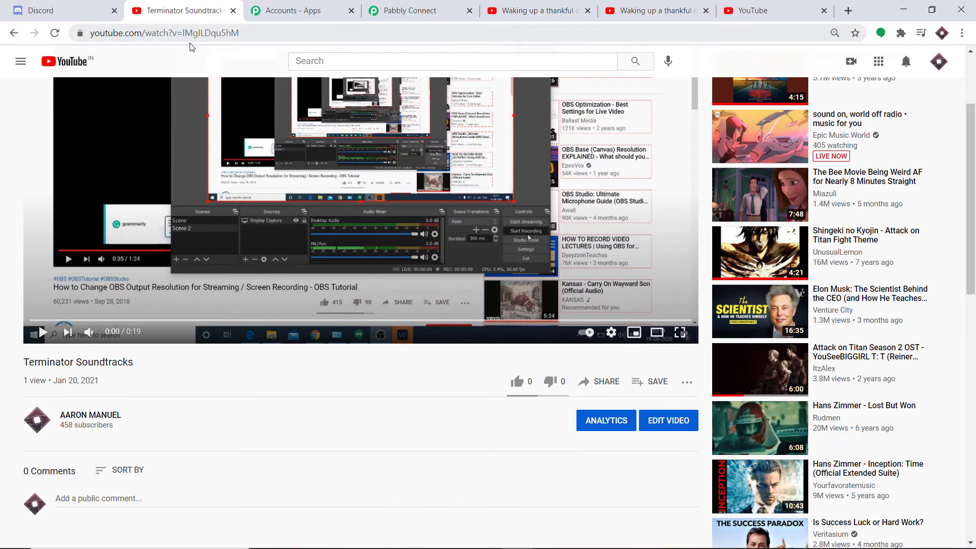
pyautogui.moveTo(243, 33); pyautogui.dragTo(78, 34)
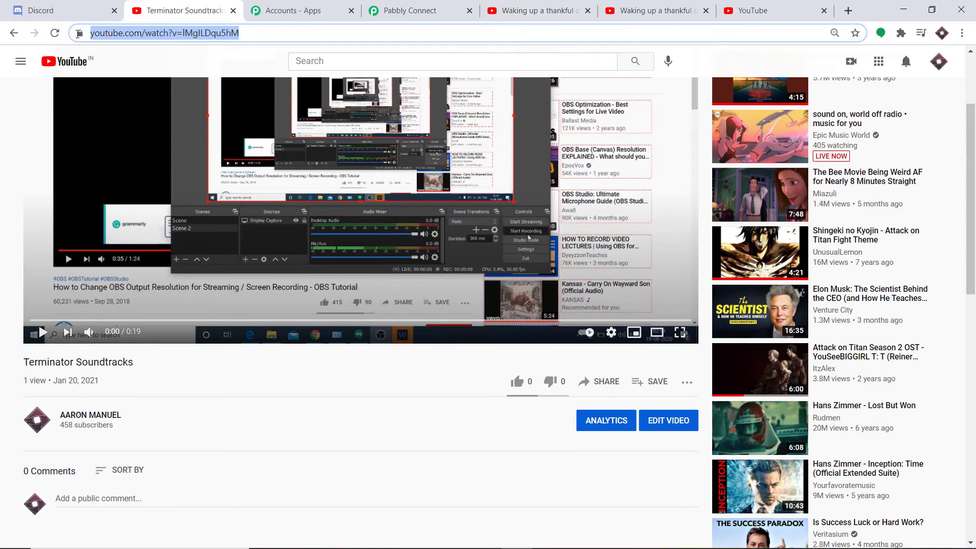
pyautogui.rightClick(108, 34)
pyautogui.click(138, 108)
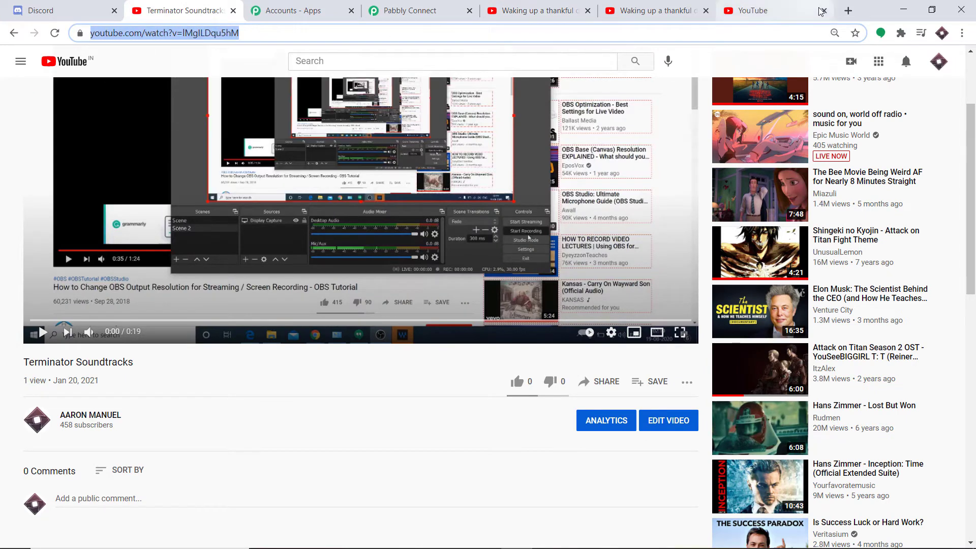
pyautogui.click(849, 12)
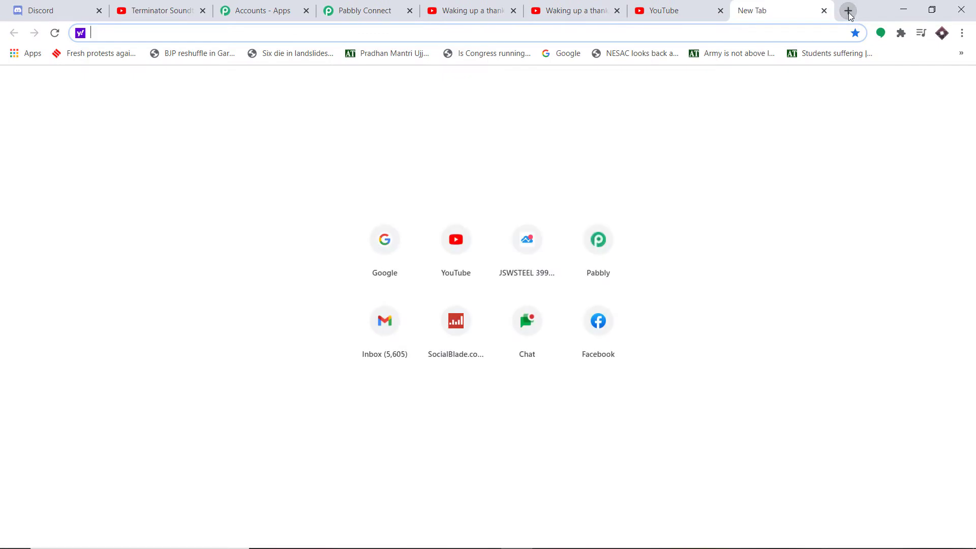
pyautogui.hotkey('ctrl', 'v')
pyautogui.press('Return')
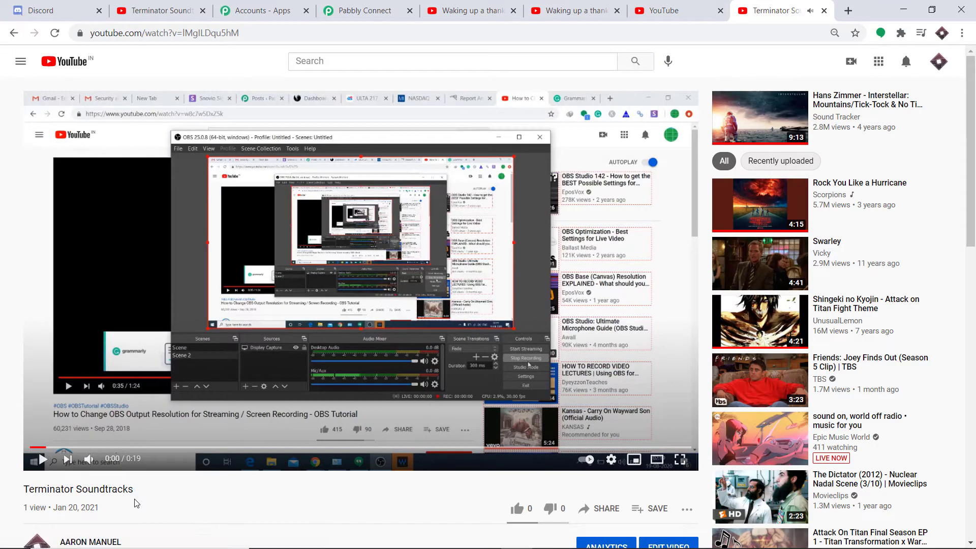
pyautogui.click(181, 9)
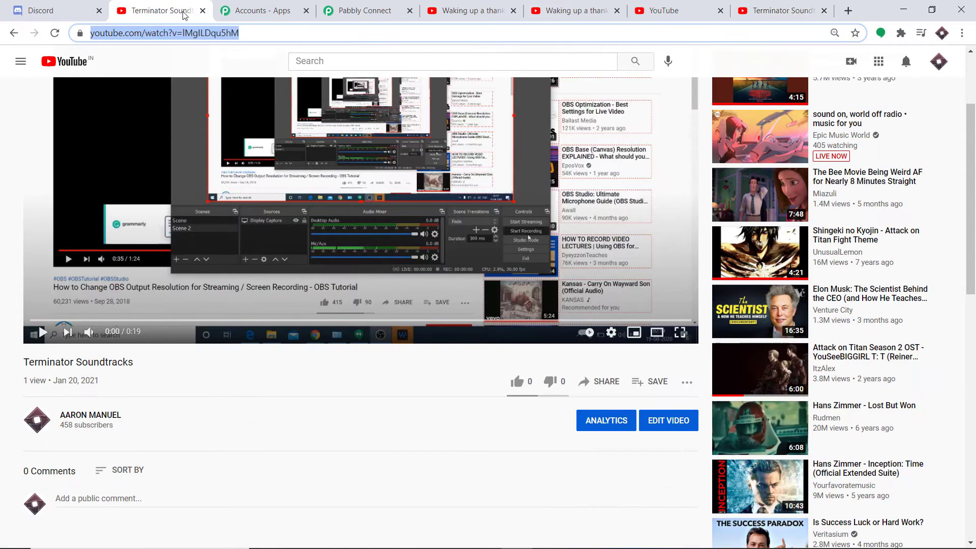
pyautogui.click(178, 34)
pyautogui.moveTo(178, 37); pyautogui.dragTo(84, 37)
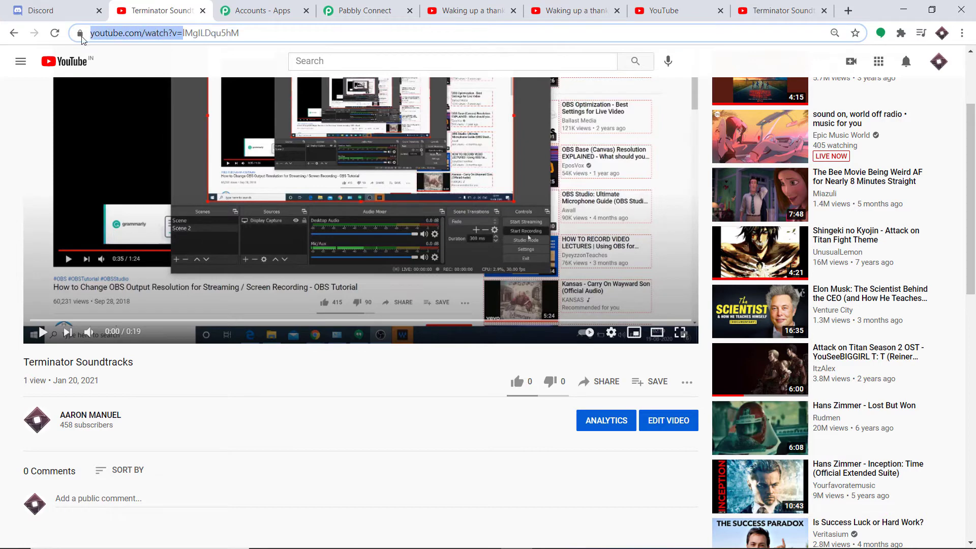
pyautogui.rightClick(127, 35)
pyautogui.click(155, 104)
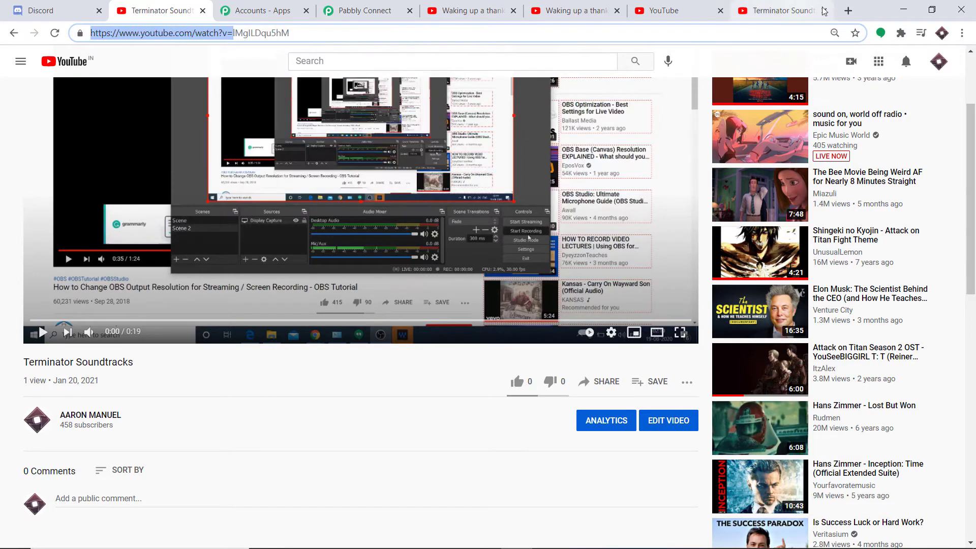
pyautogui.click(848, 11)
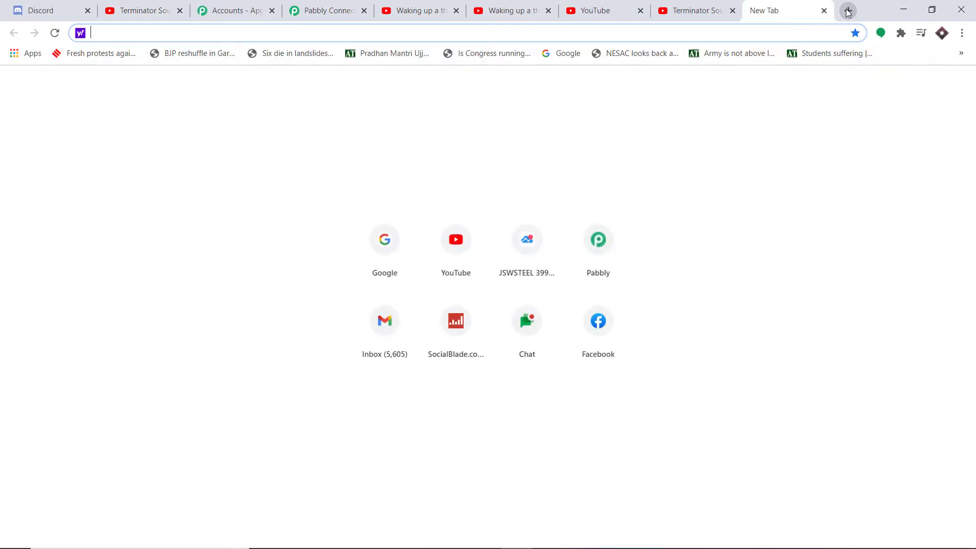
pyautogui.hotkey('ctrl', 'v')
pyautogui.press('Return')
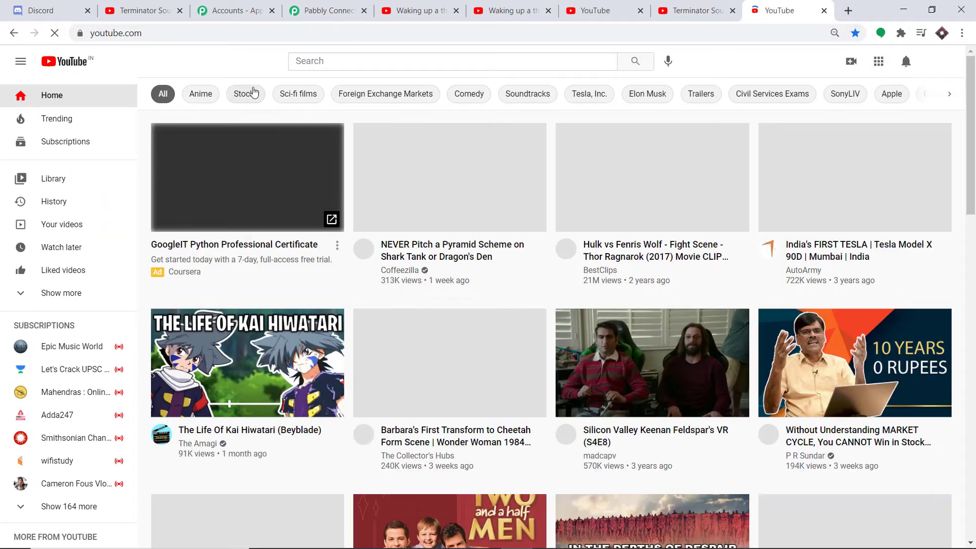
# - Compare the ID at the end of the "Terminator Soundtracks" URL with the video ID in the Pabbly Connect trigger's API response
pyautogui.click(141, 7)
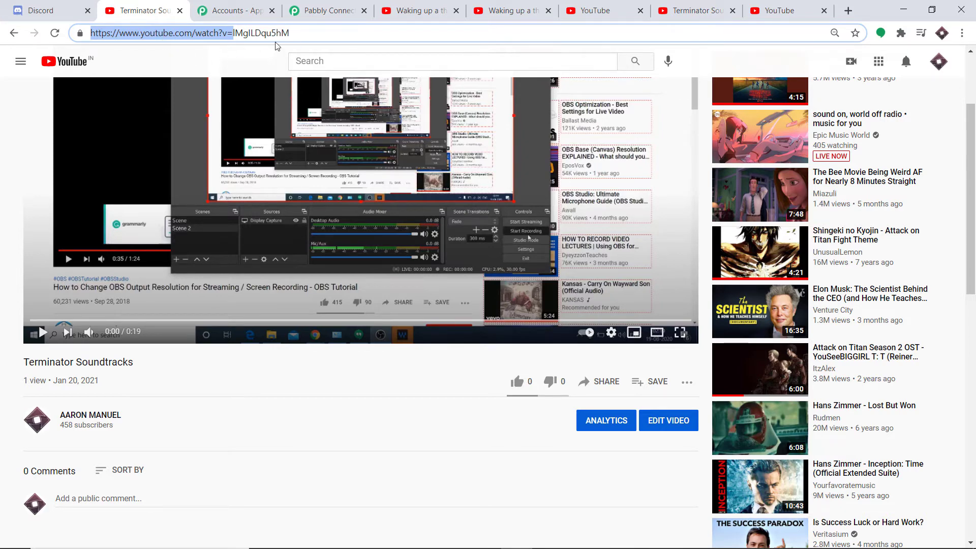
pyautogui.click(328, 10)
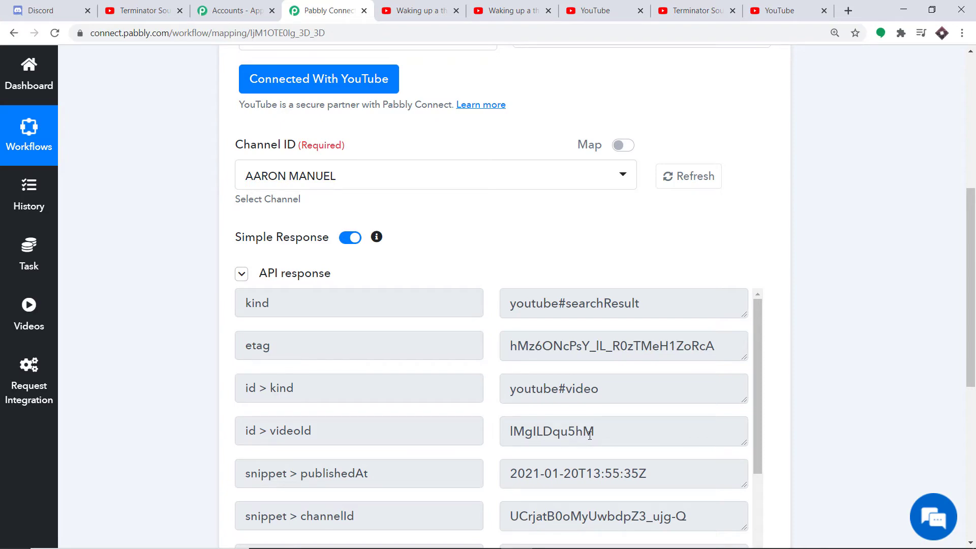
pyautogui.click(127, 10)
pyautogui.click(205, 33)
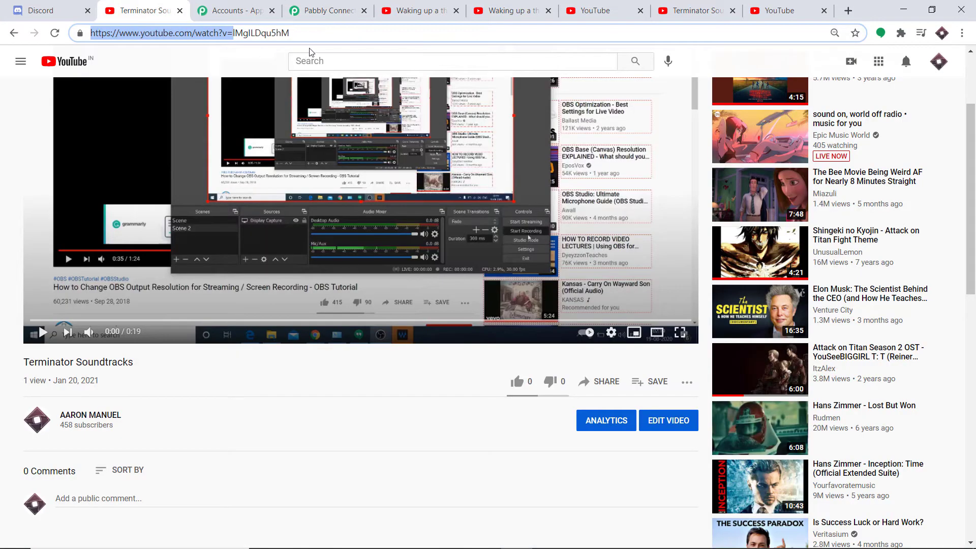
pyautogui.click(216, 70)
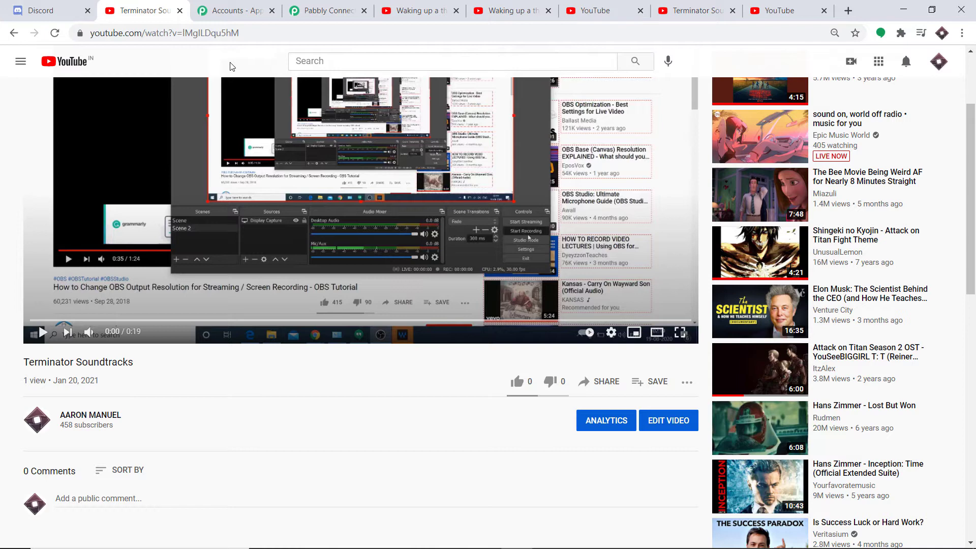
# - Return to the Pabbly Connect workflow and add an action after the YouTube trigger with app Discord and event Send Channel Message
pyautogui.click(311, 5)
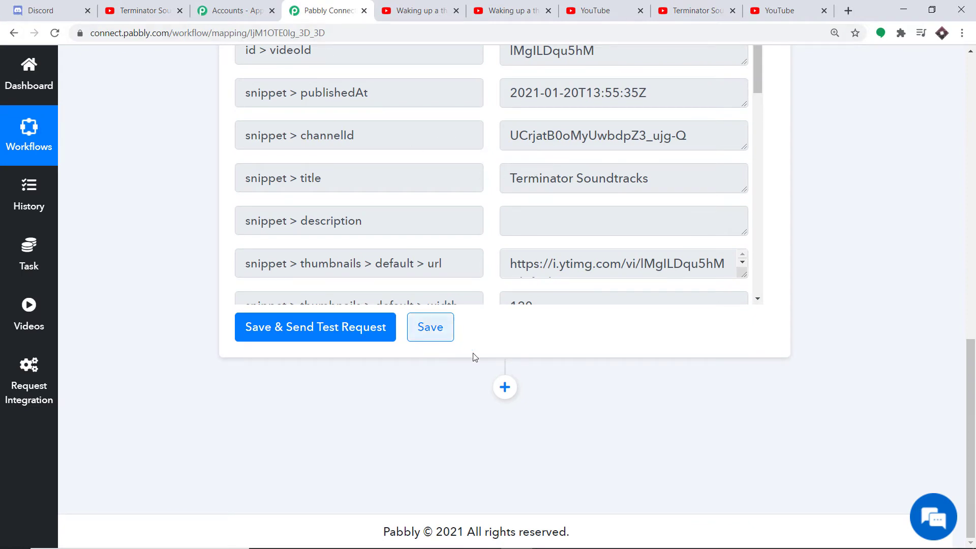
pyautogui.click(504, 389)
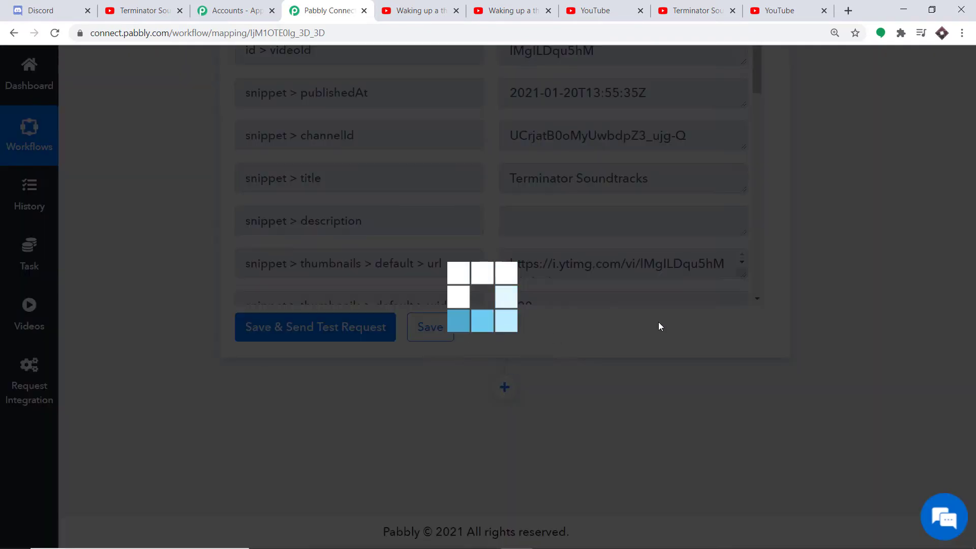
pyautogui.scroll(-5, 508, 285)
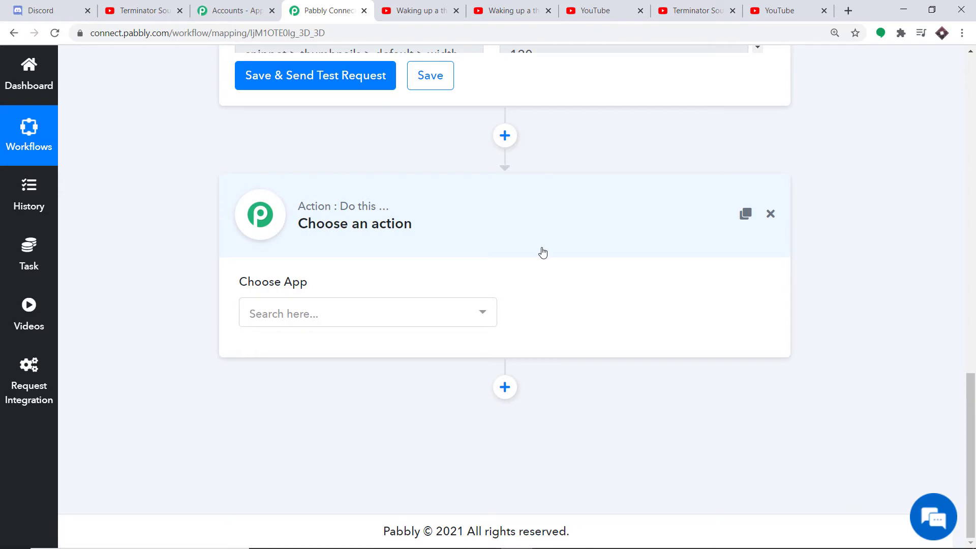
pyautogui.click(382, 325)
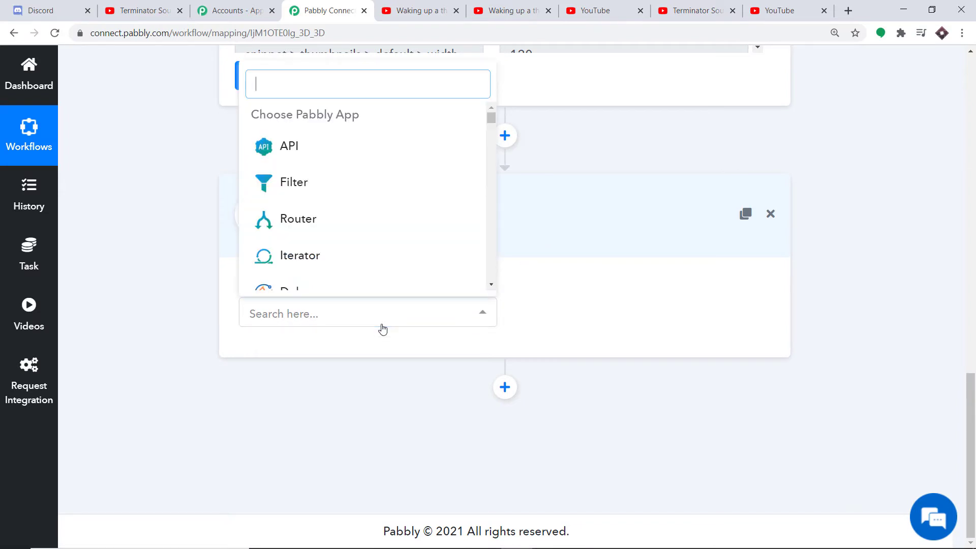
pyautogui.write('di')
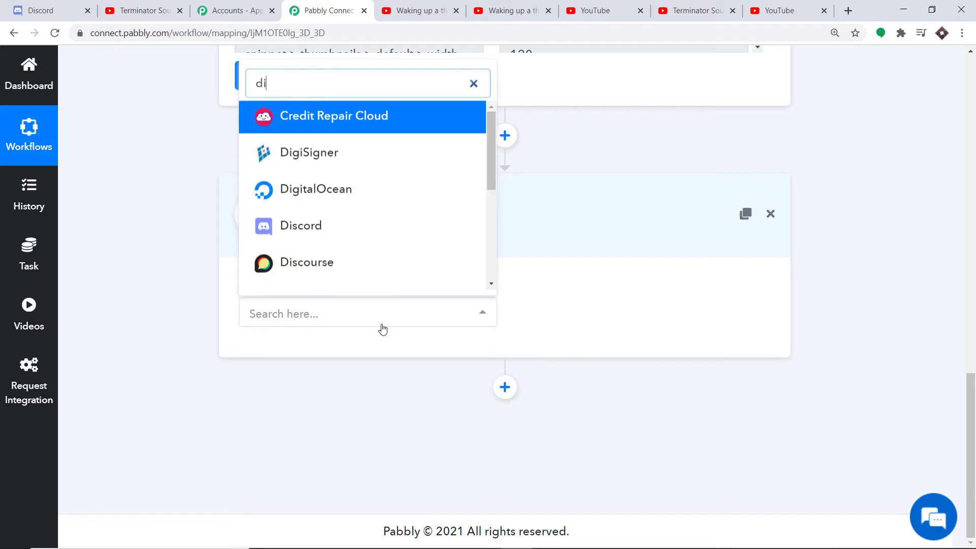
pyautogui.write('scord')
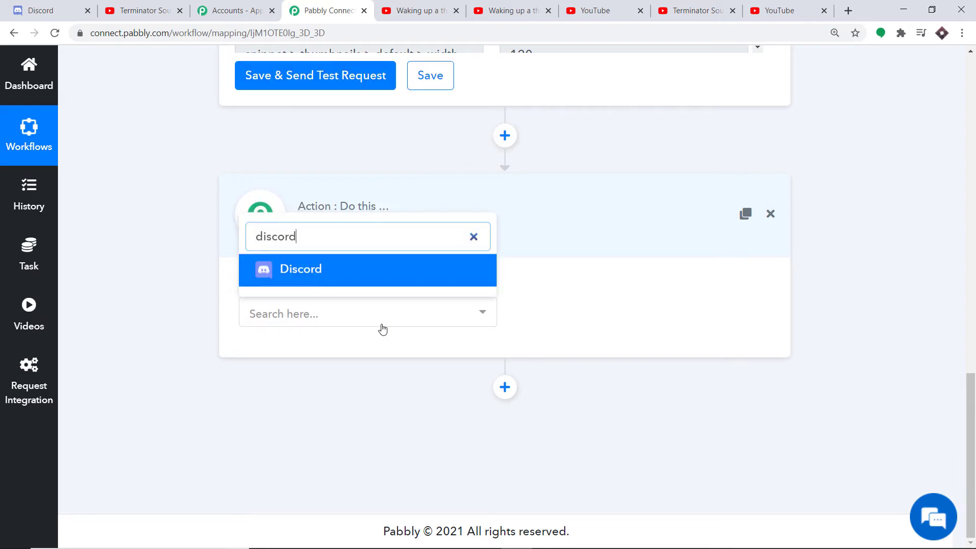
pyautogui.click(366, 276)
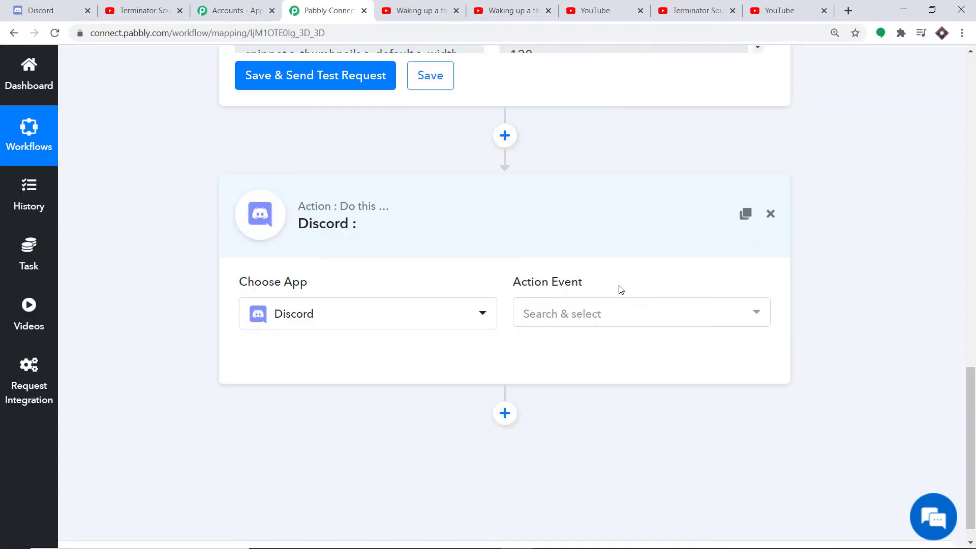
pyautogui.click(593, 327)
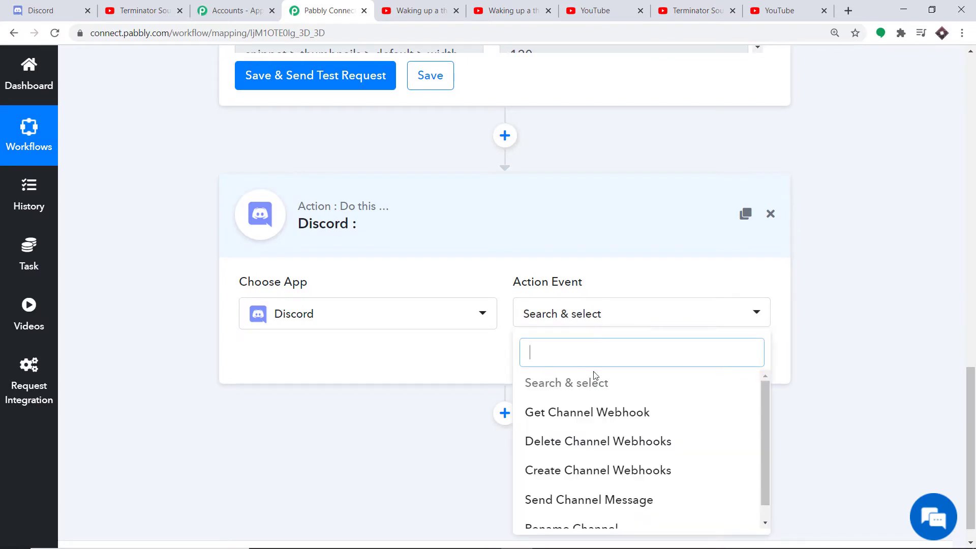
pyautogui.scroll(-1, 592, 427)
pyautogui.click(573, 483)
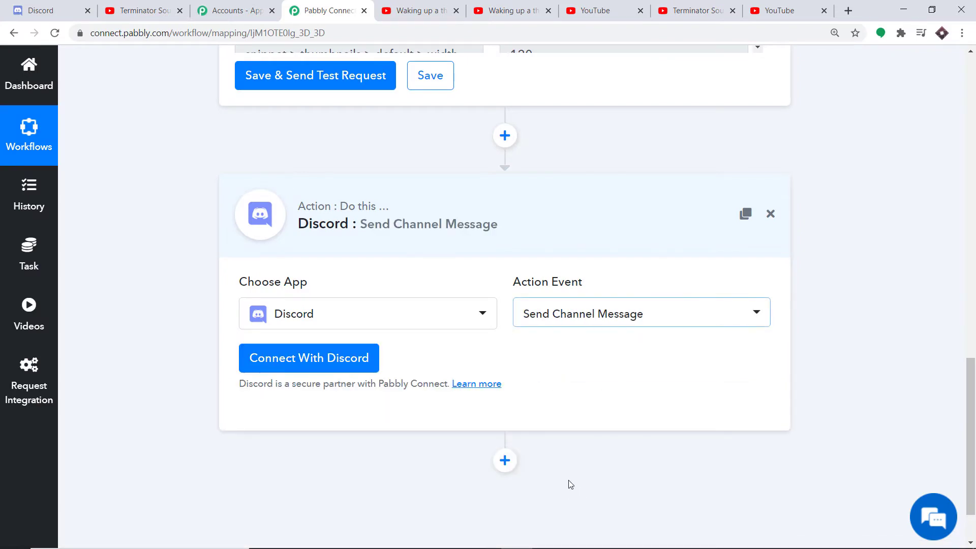
# - Connect the Discord action through new credentials, authorizing the Pabbly bot for the account's own Discord server
pyautogui.click(327, 358)
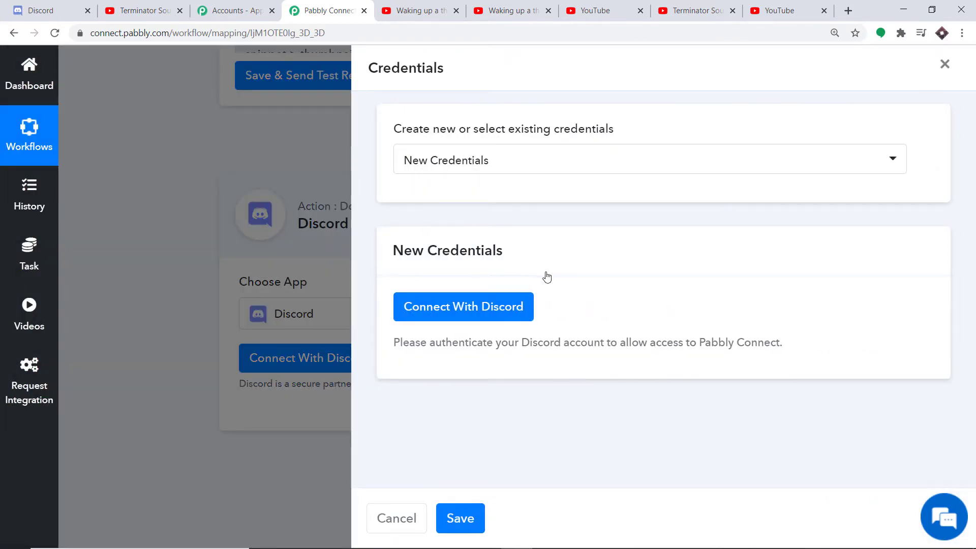
pyautogui.click(434, 311)
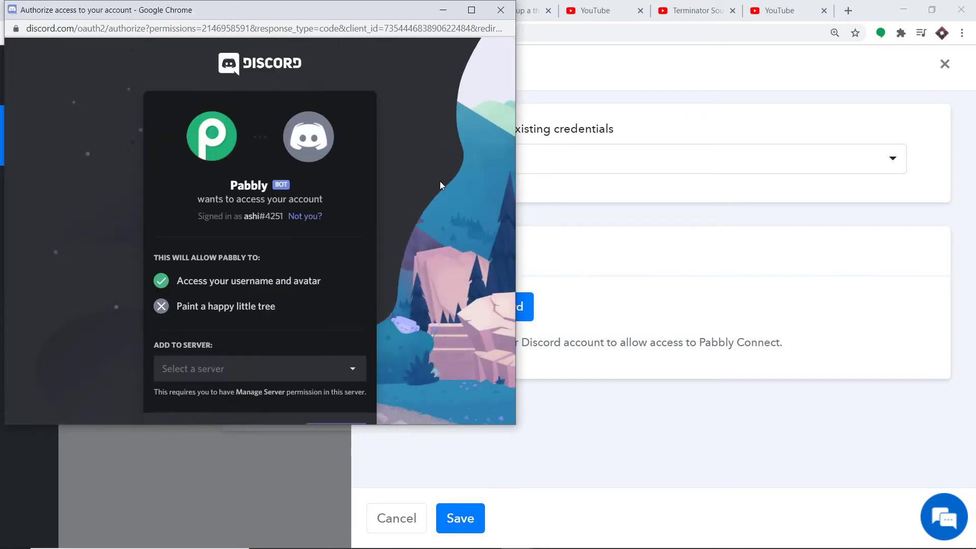
pyautogui.click(253, 375)
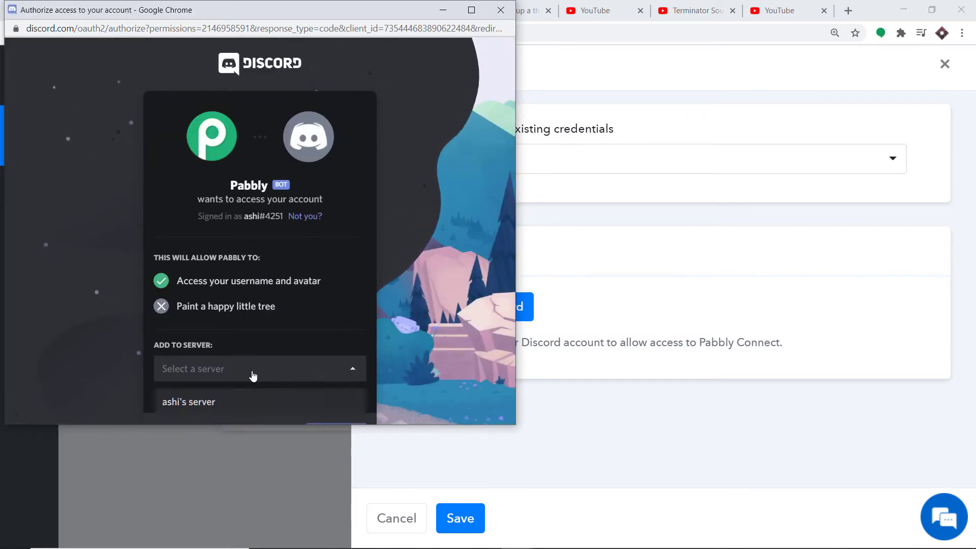
pyautogui.click(234, 399)
pyautogui.moveTo(378, 425); pyautogui.dragTo(375, 462)
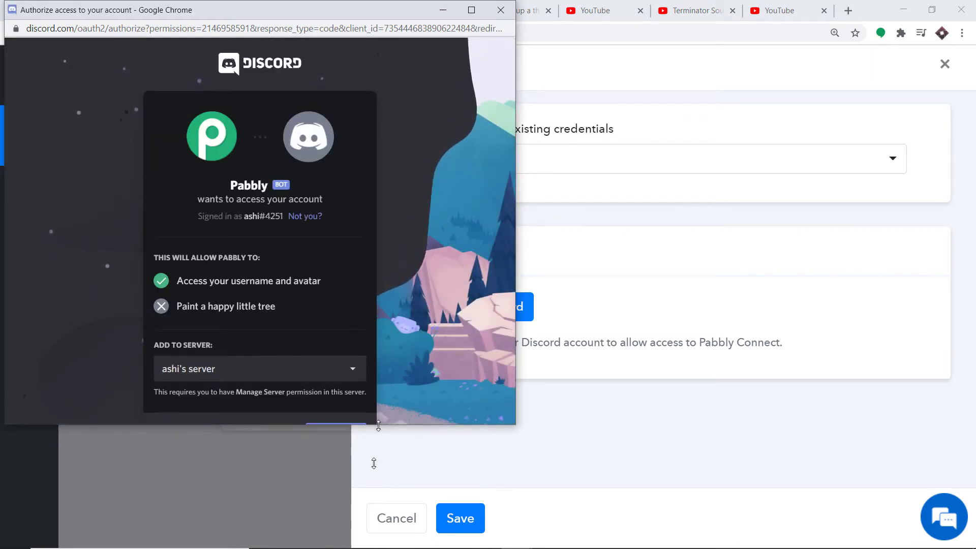
pyautogui.click(339, 436)
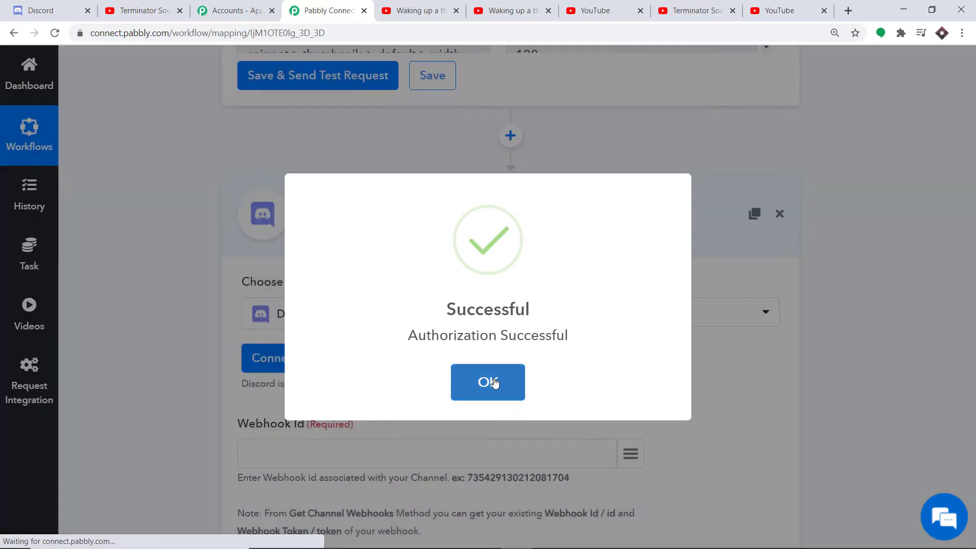
pyautogui.click(494, 382)
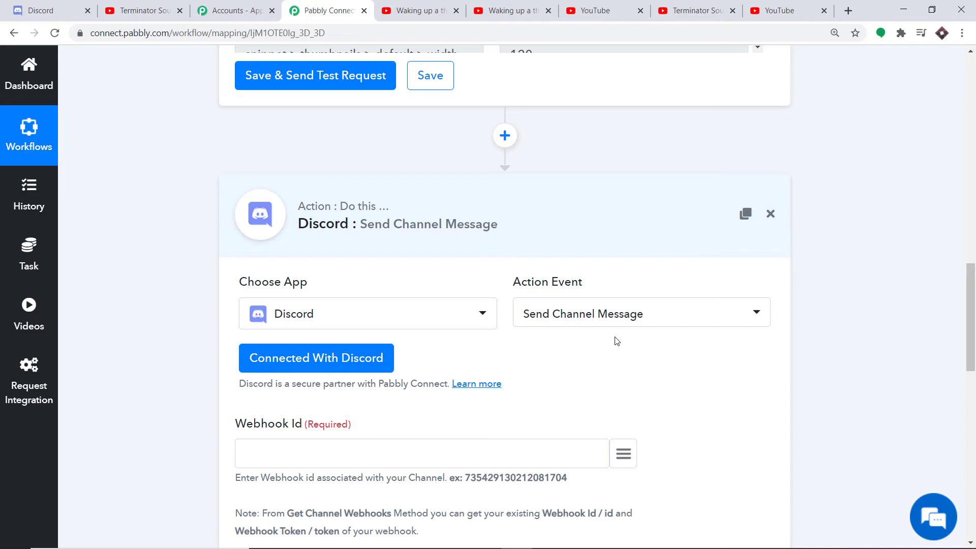
# - Insert a Discord action with event Get Channel Webhook between the YouTube trigger and the Send Channel Message action
pyautogui.scroll(-5, 612, 342)
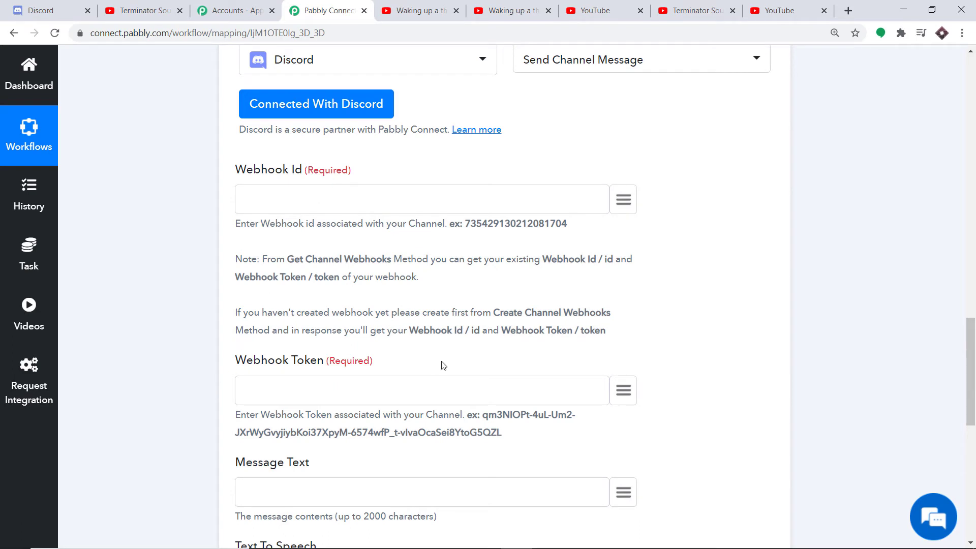
pyautogui.scroll(3, 440, 315)
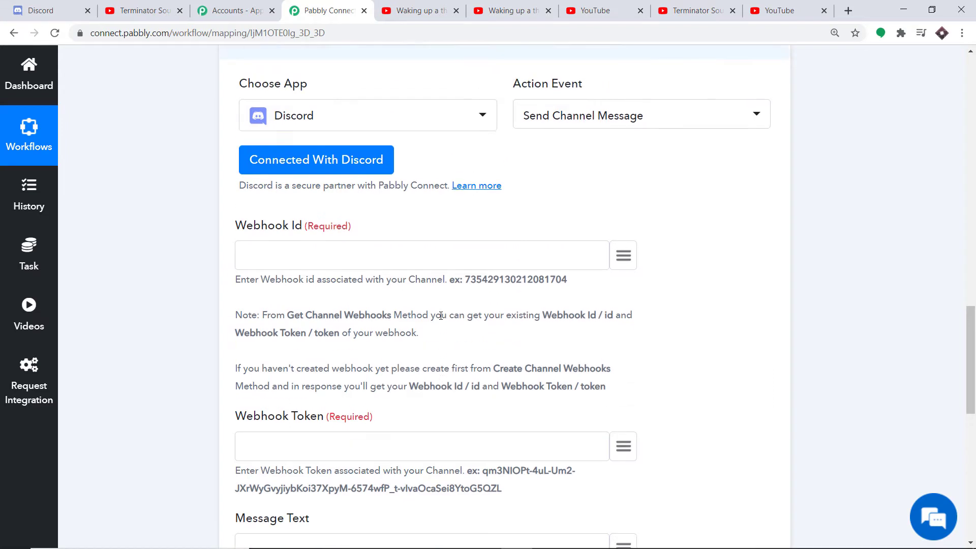
pyautogui.scroll(4, 441, 316)
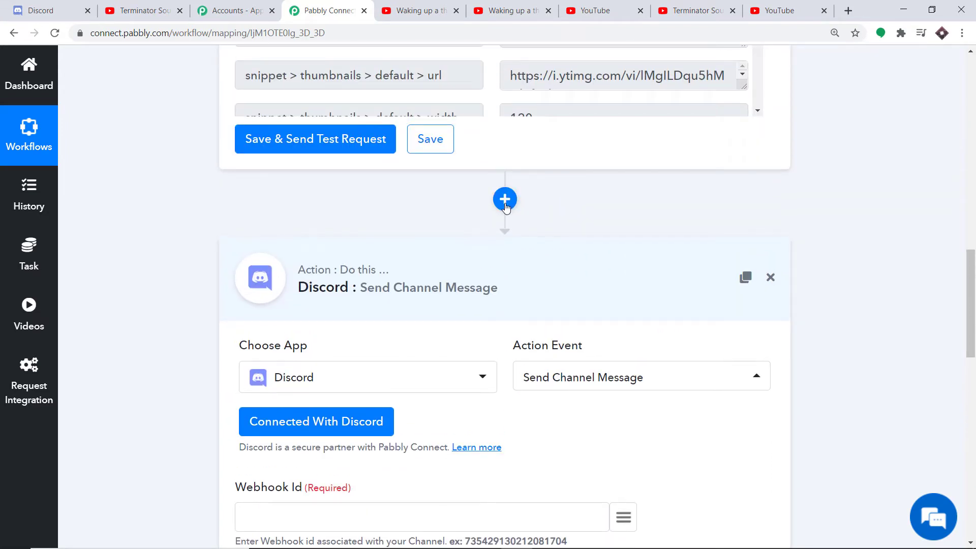
pyautogui.click(505, 204)
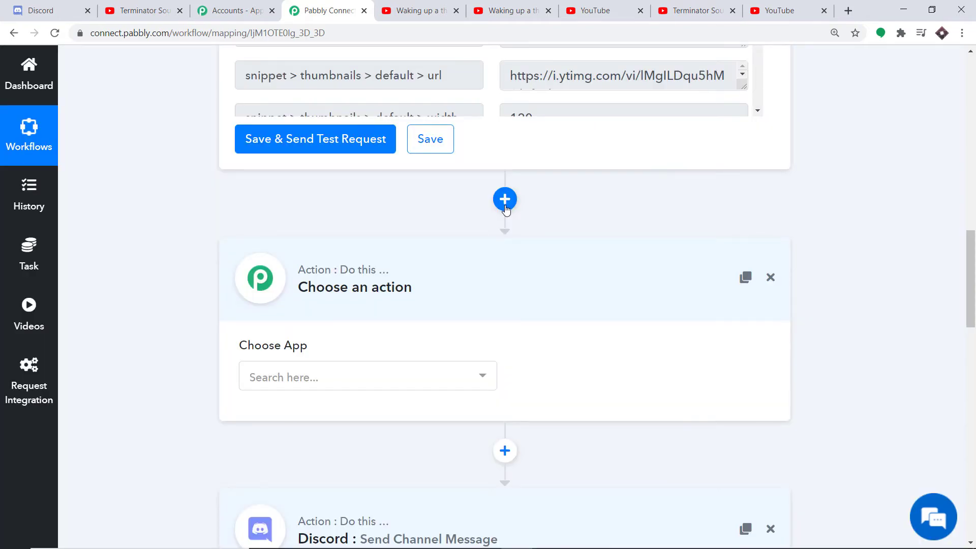
pyautogui.click(319, 377)
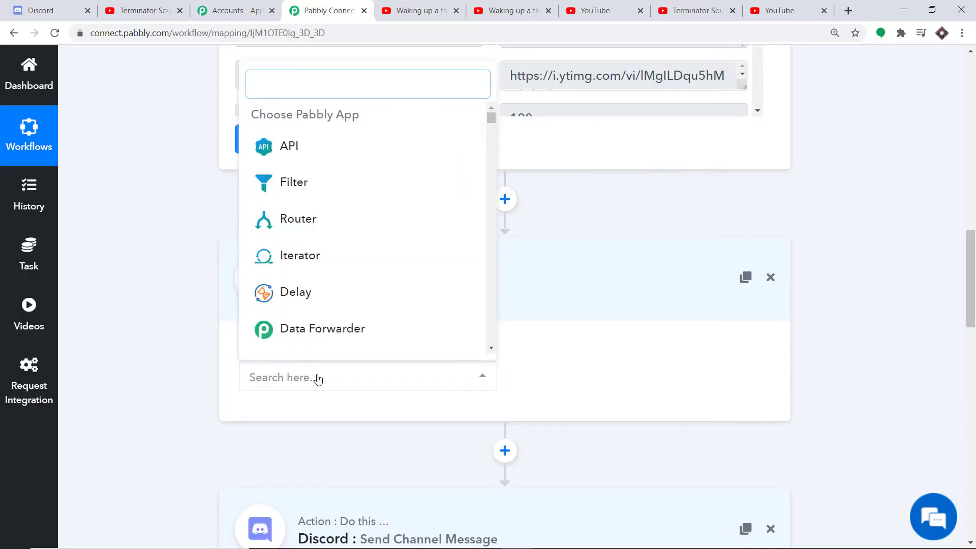
pyautogui.write('disc')
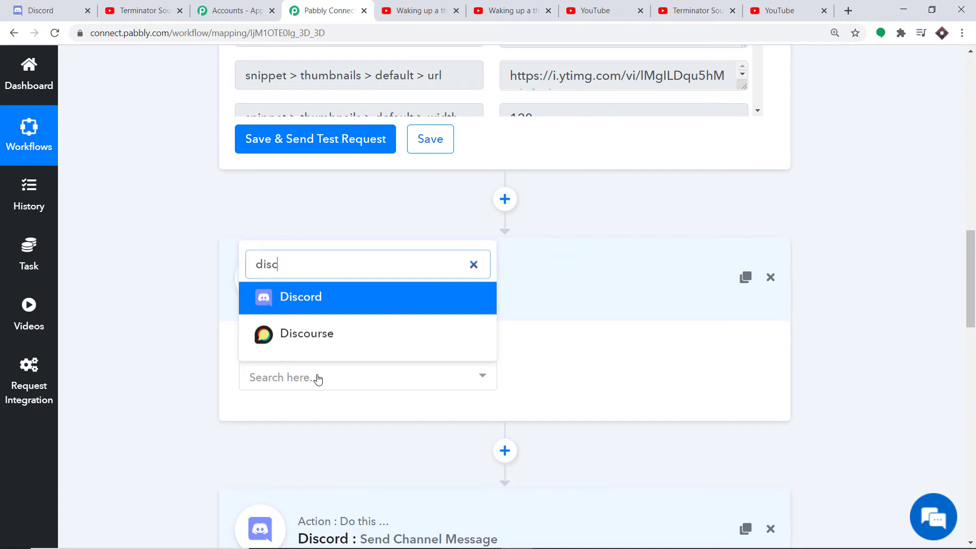
pyautogui.click(327, 297)
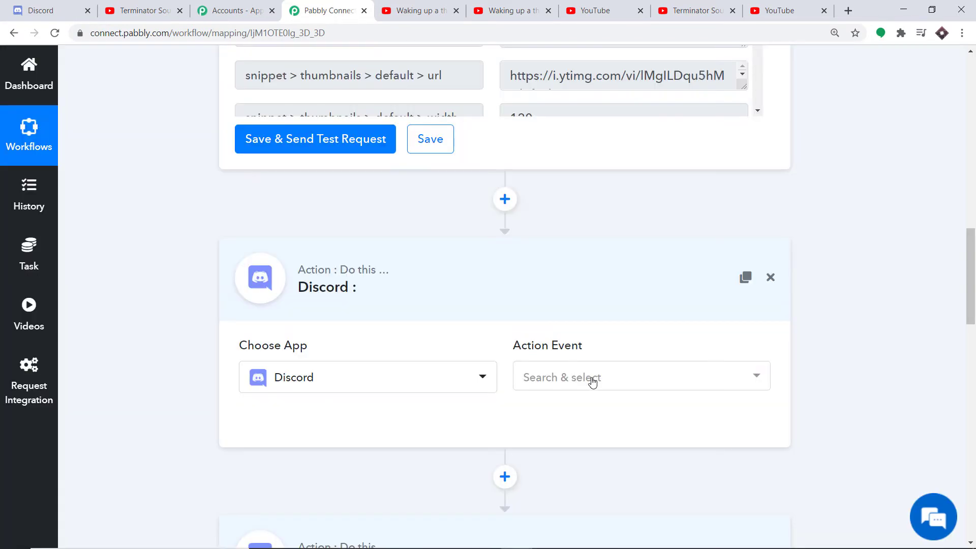
pyautogui.click(592, 382)
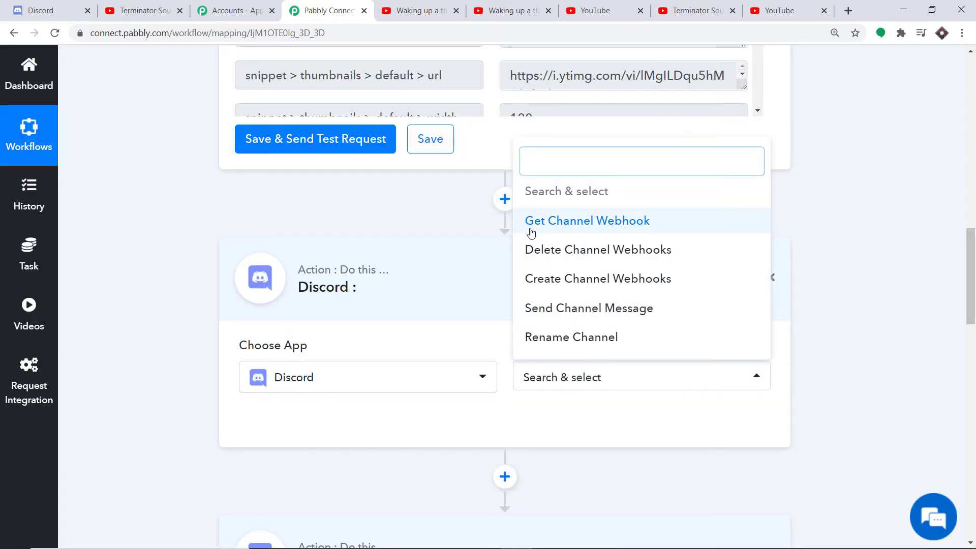
pyautogui.click(579, 232)
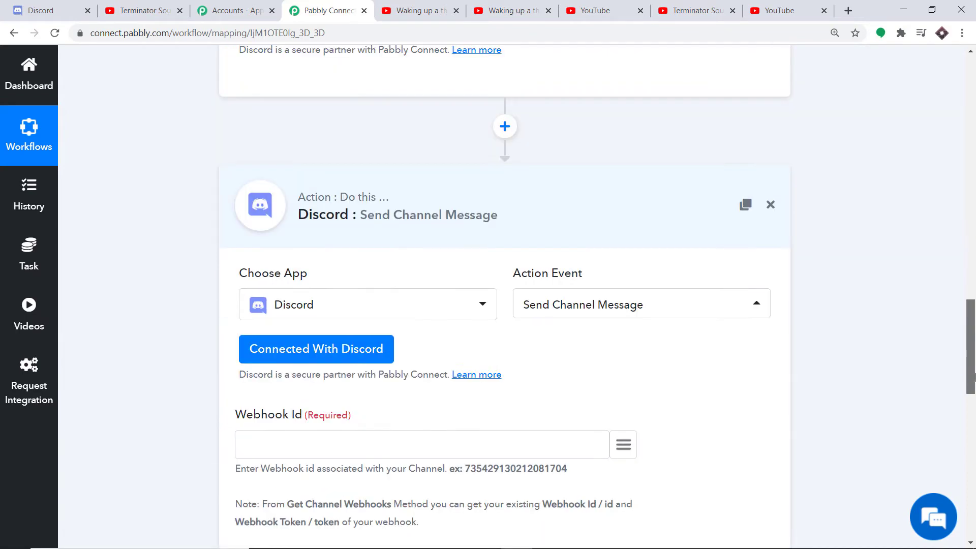
# - Connect the Get Channel Webhook action to Discord with new credentials, authorizing the Pabbly bot on the account's own server
pyautogui.moveTo(973, 366); pyautogui.dragTo(973, 392)
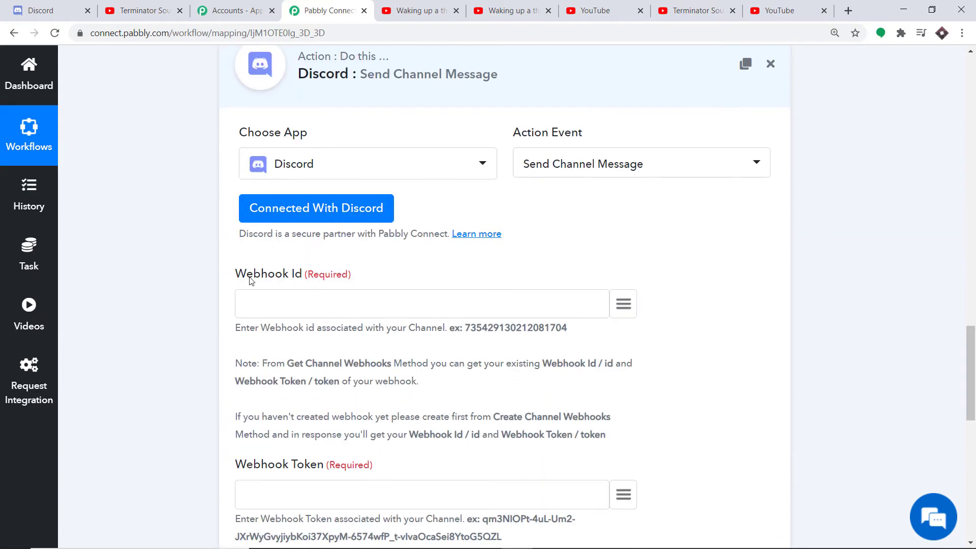
pyautogui.scroll(-1, 285, 452)
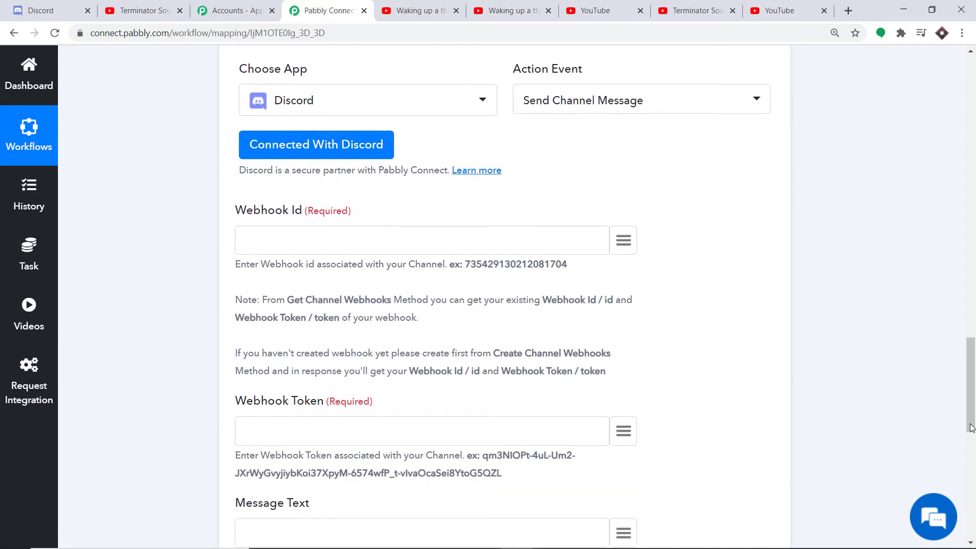
pyautogui.scroll(7, 971, 427)
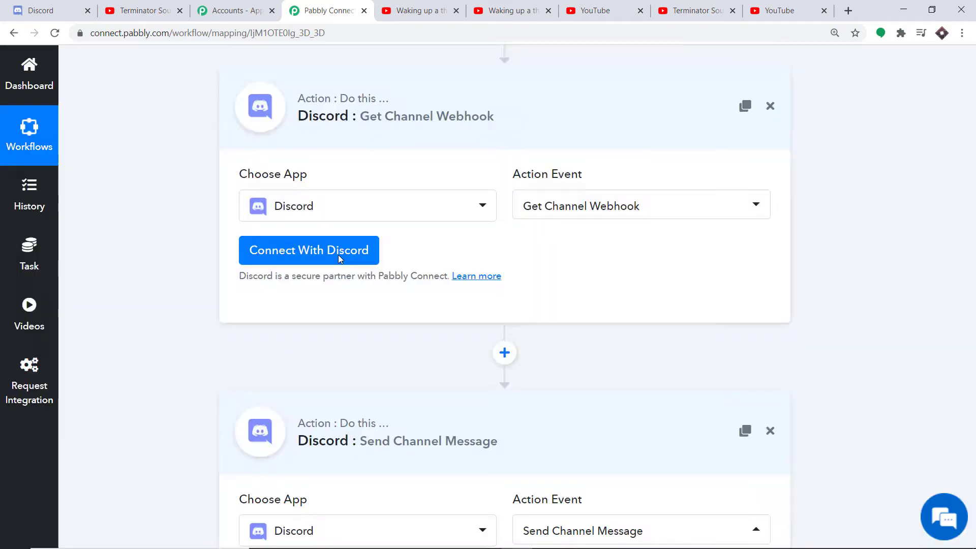
pyautogui.click(338, 254)
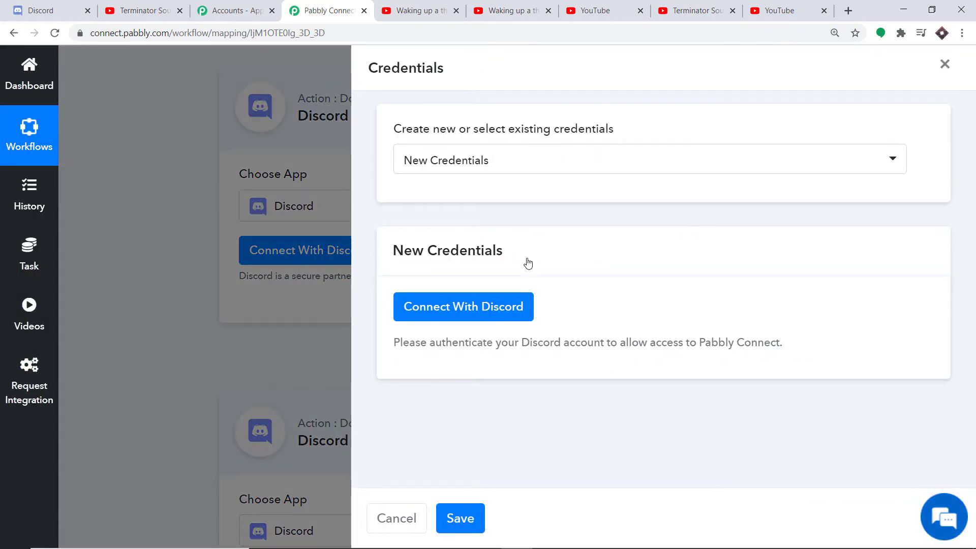
pyautogui.click(432, 308)
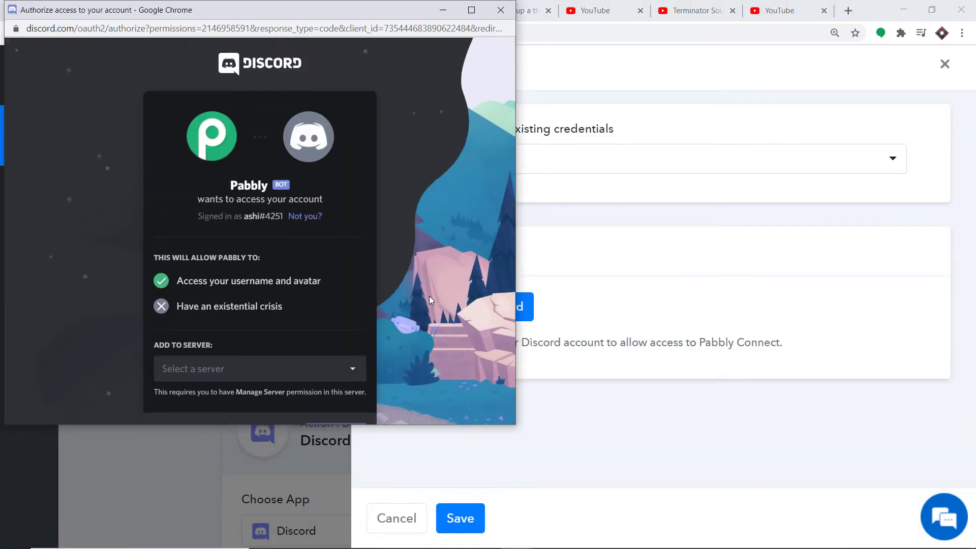
pyautogui.click(308, 370)
pyautogui.click(267, 396)
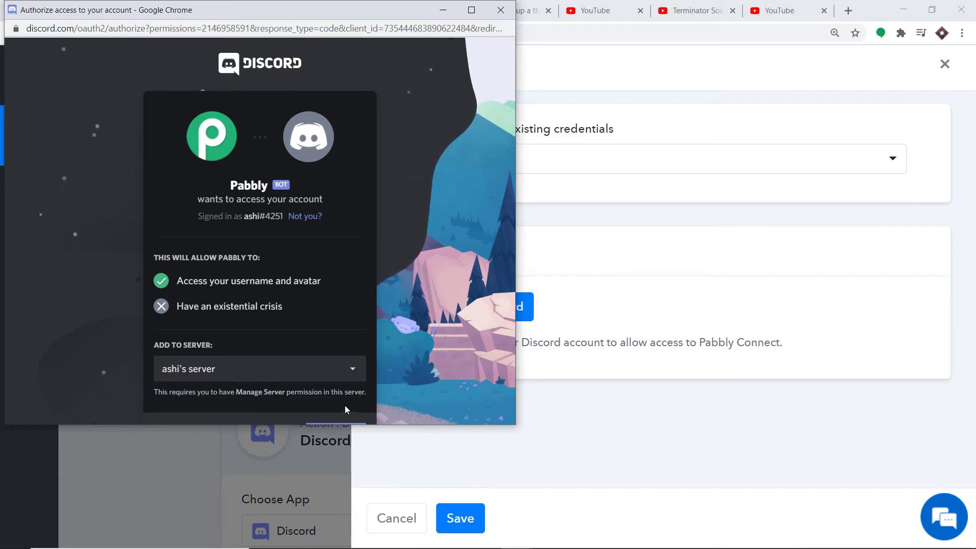
pyautogui.moveTo(346, 425); pyautogui.dragTo(346, 471)
pyautogui.click(334, 436)
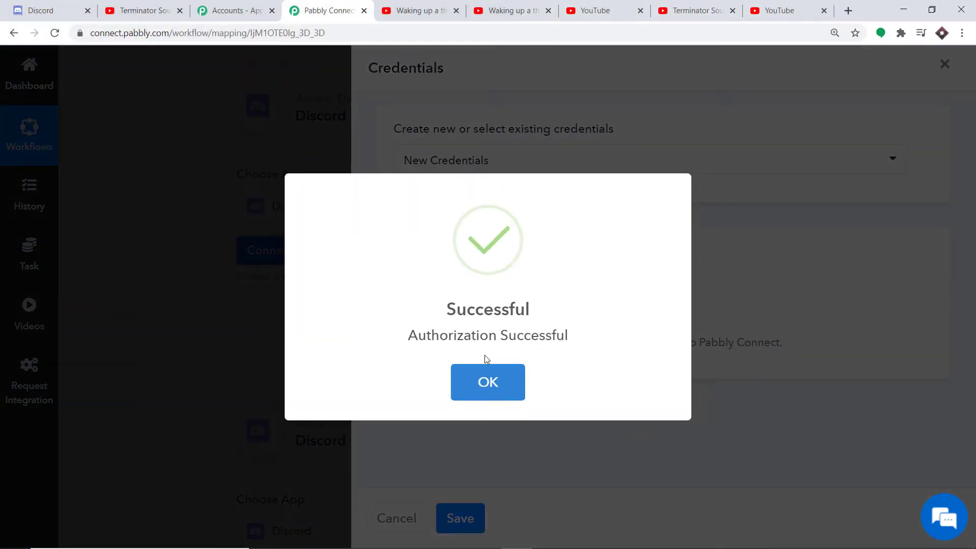
pyautogui.click(497, 386)
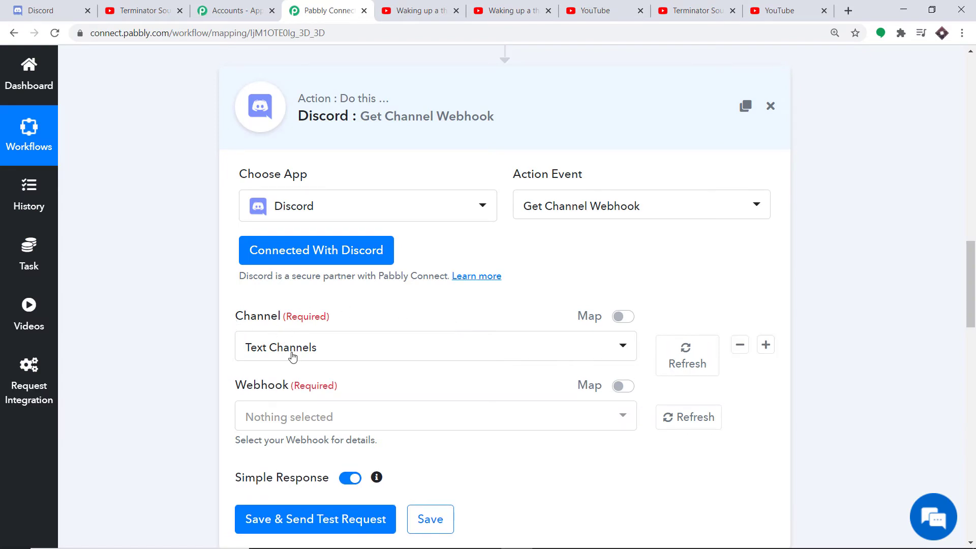
# - Check the action's available channels, switch to Discord and create a text channel named youtube in the account's own server
pyautogui.click(320, 360)
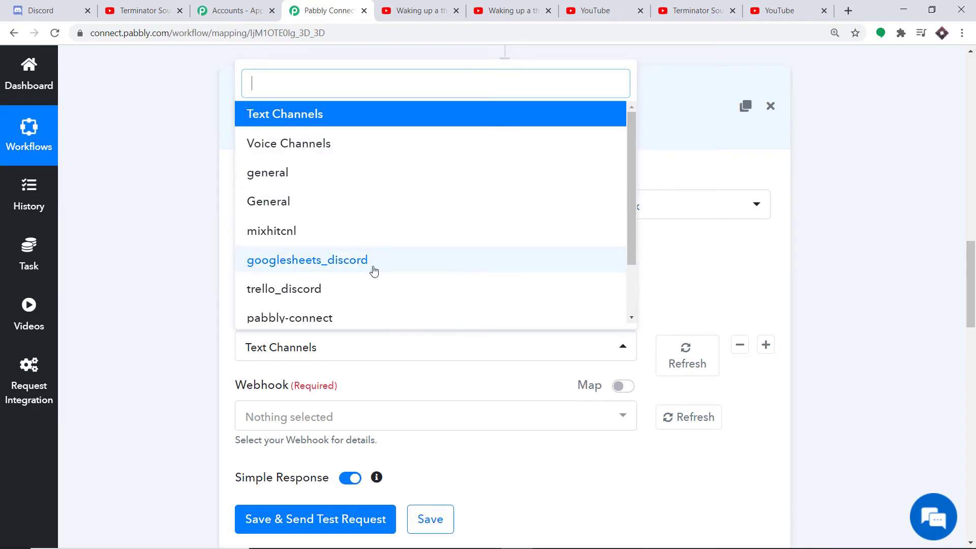
pyautogui.scroll(-3, 330, 287)
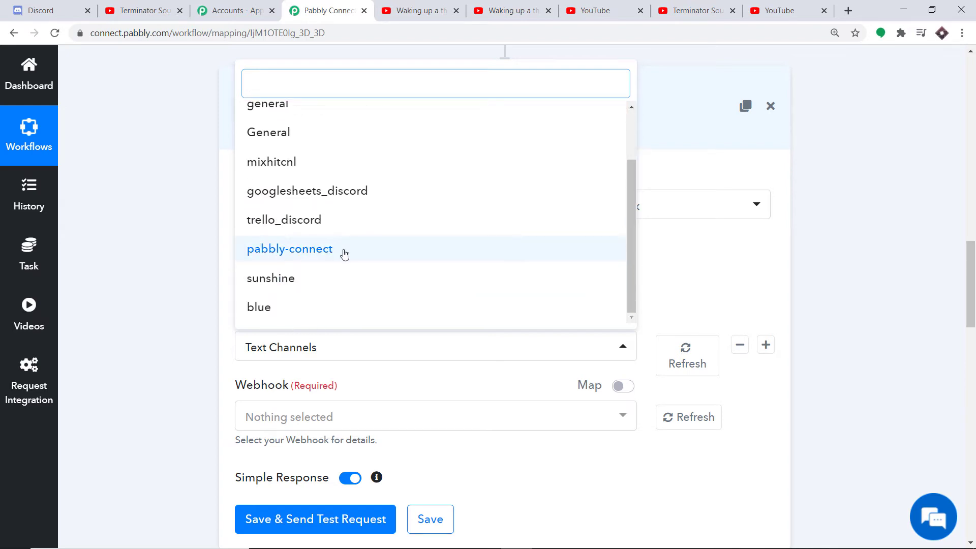
pyautogui.click(43, 10)
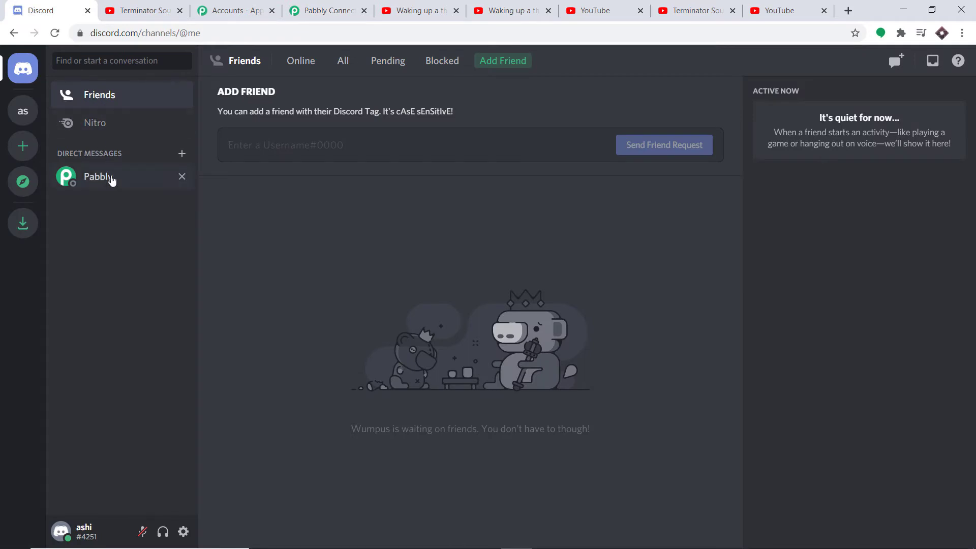
pyautogui.click(23, 111)
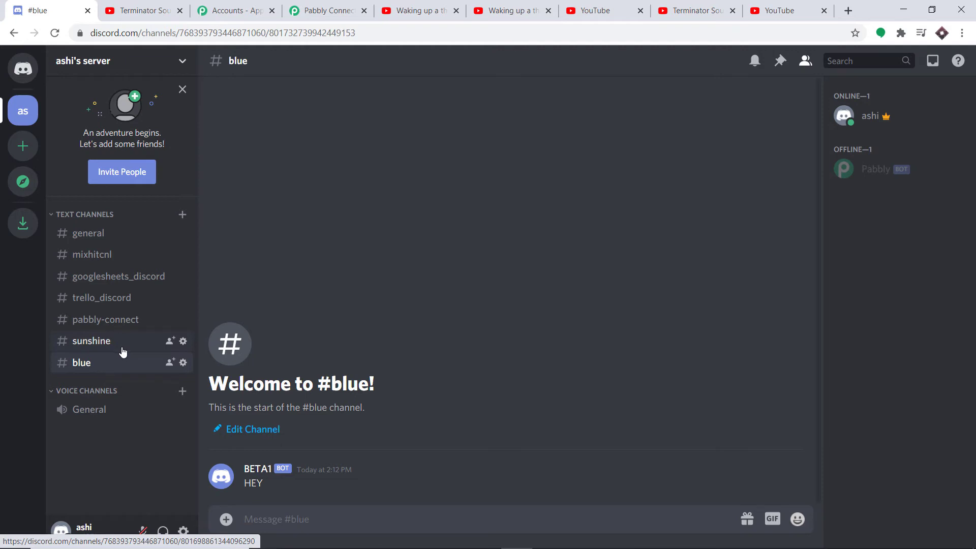
pyautogui.click(184, 216)
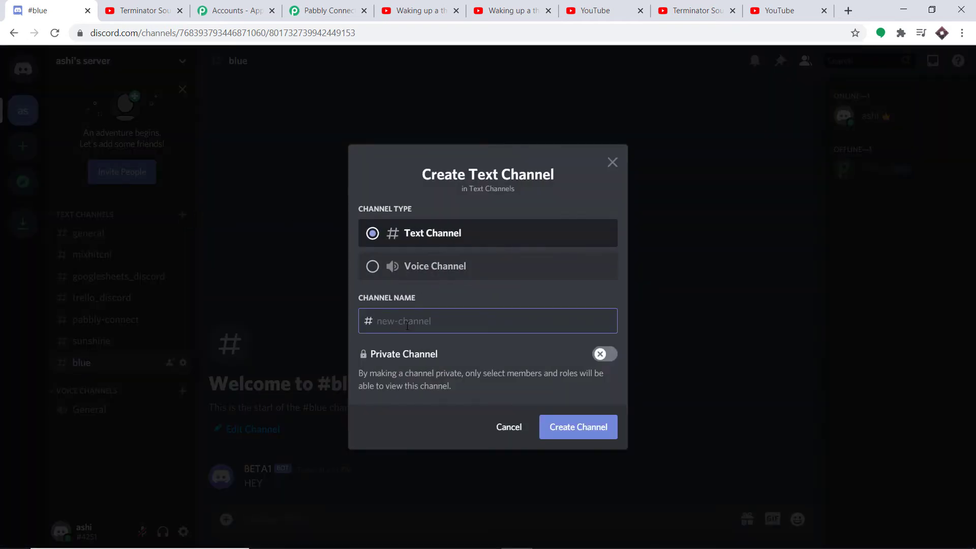
pyautogui.write('youtube')
pyautogui.click(593, 429)
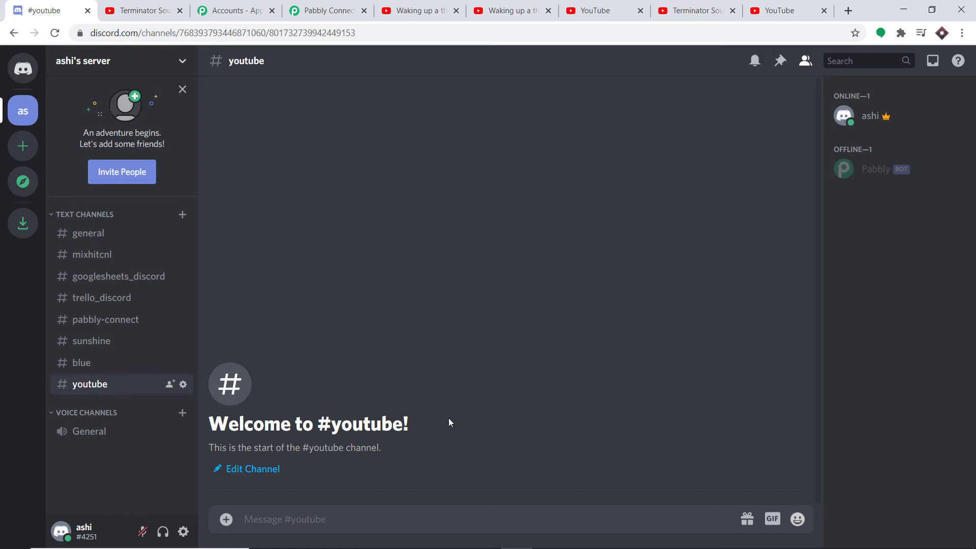
# - Return to Pabbly Connect, refresh the channel list of the Get Channel Webhook action and set Channel to youtube
pyautogui.click(328, 10)
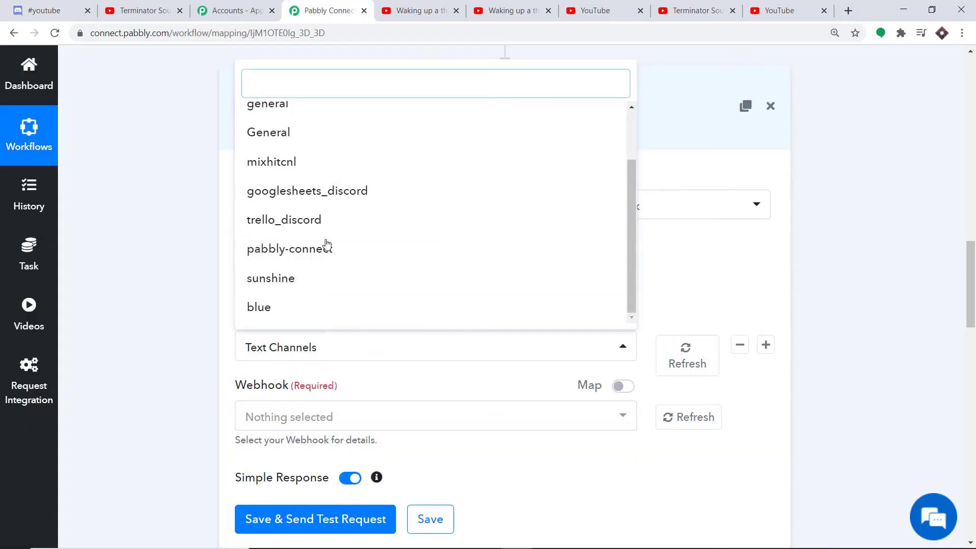
pyautogui.click(744, 269)
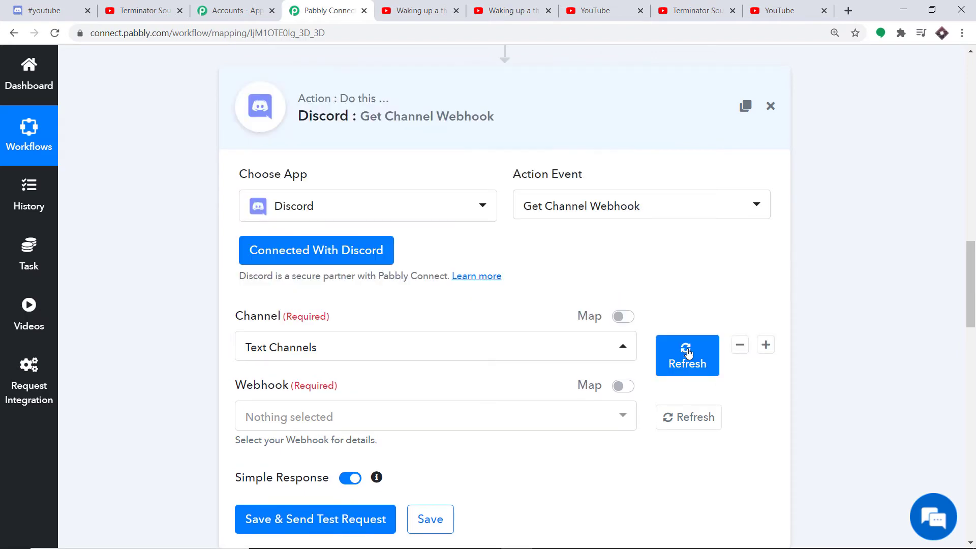
pyautogui.click(687, 349)
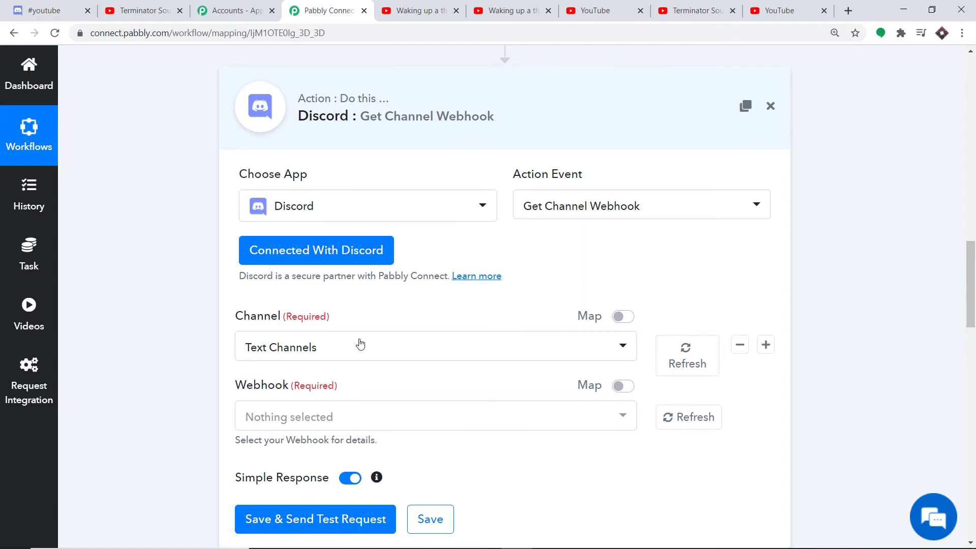
pyautogui.click(347, 347)
pyautogui.scroll(-5, 394, 268)
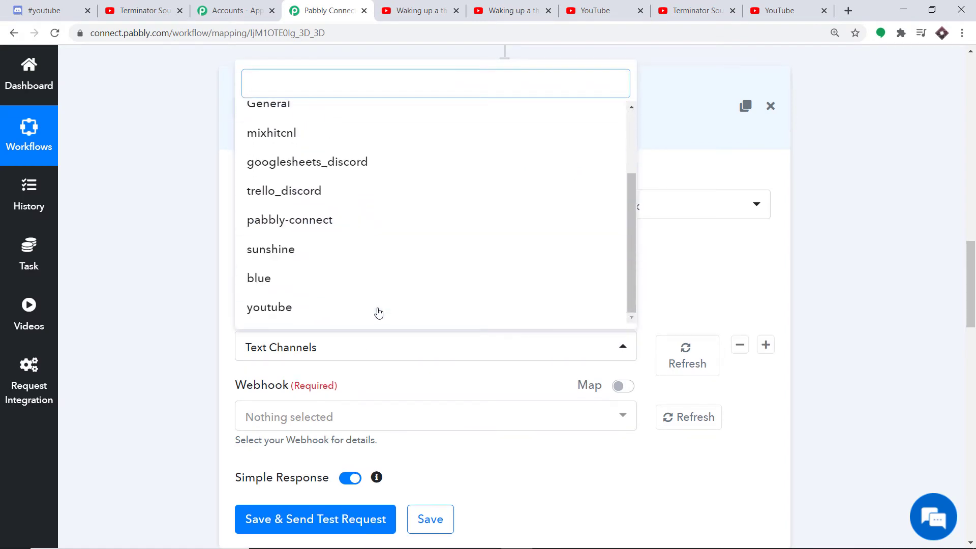
pyautogui.scroll(-1, 395, 386)
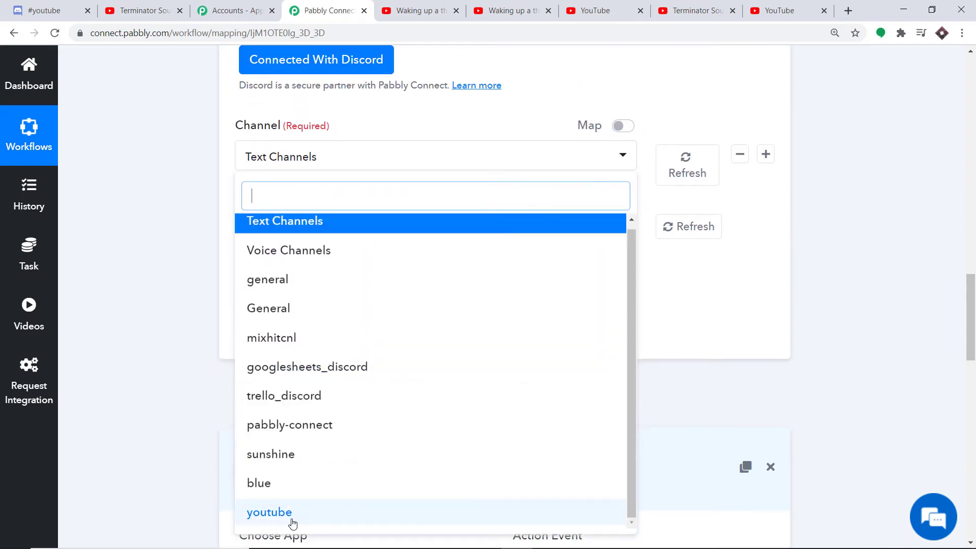
pyautogui.click(263, 514)
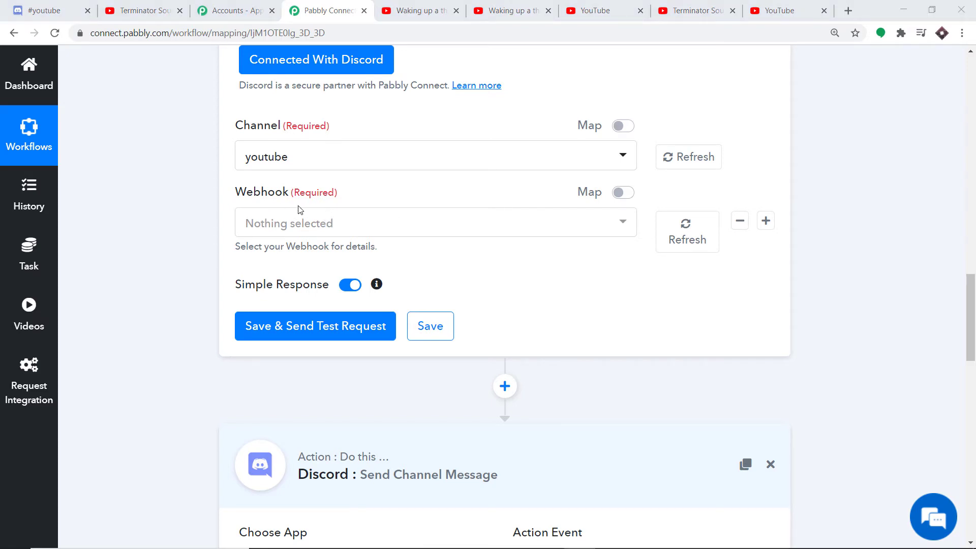
# - Switch to Discord, open the integration settings of the youtube channel and create a webhook there
pyautogui.click(44, 10)
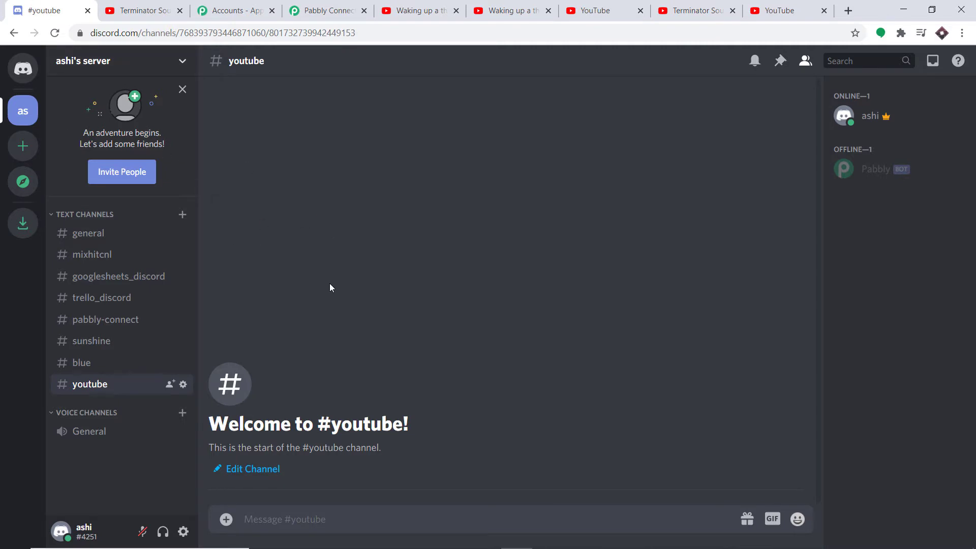
pyautogui.click(183, 385)
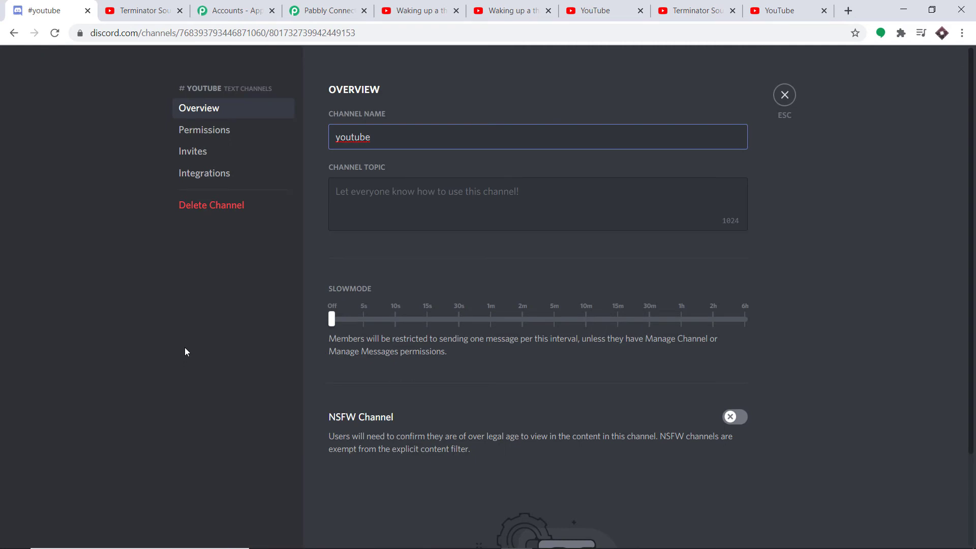
pyautogui.click(211, 177)
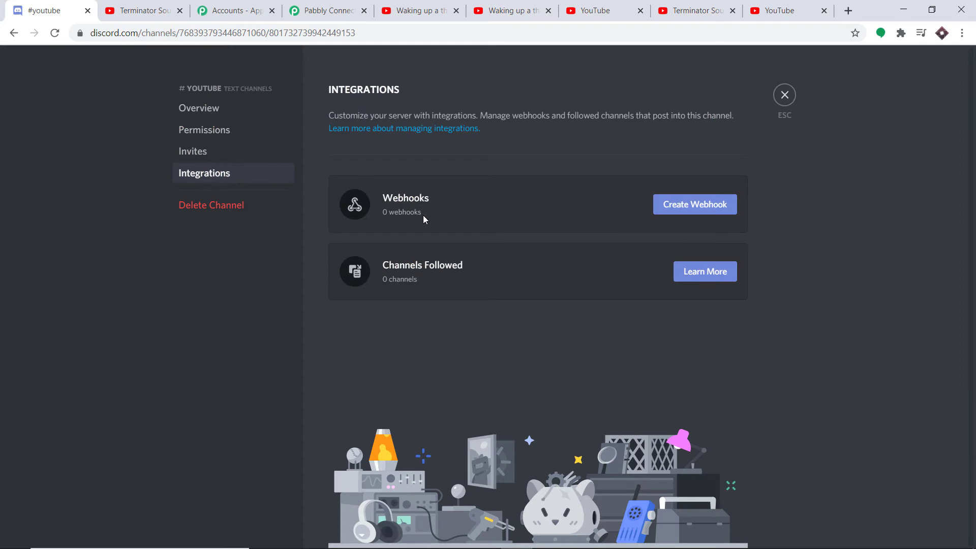
pyautogui.click(318, 15)
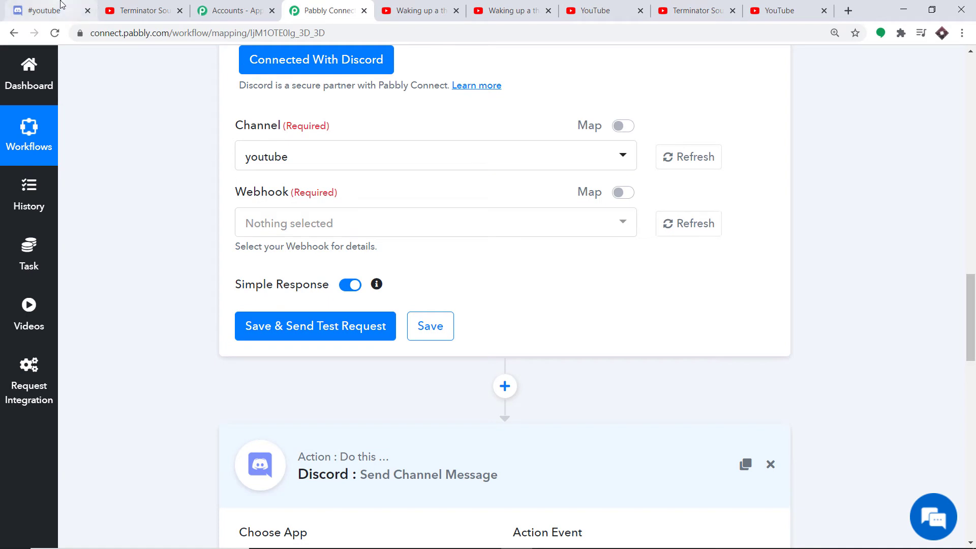
pyautogui.click(46, 10)
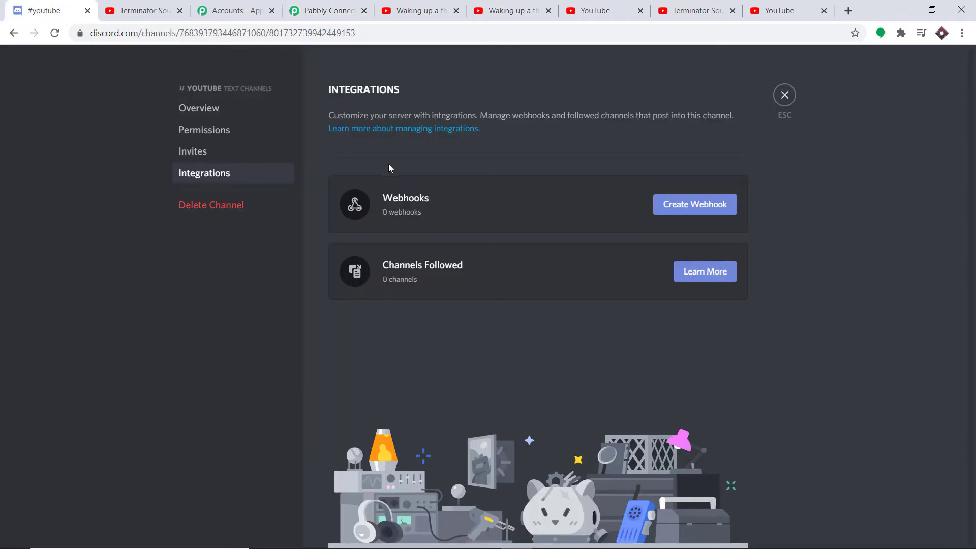
pyautogui.click(679, 213)
# - Rename the youtube channel's new webhook to Rainbow and save the changes
pyautogui.click(527, 320)
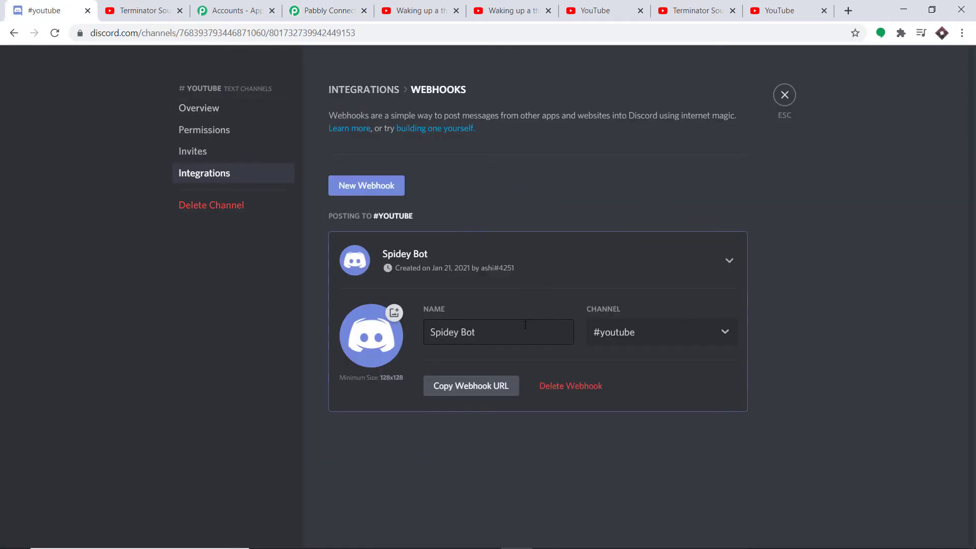
pyautogui.moveTo(485, 337); pyautogui.dragTo(385, 340)
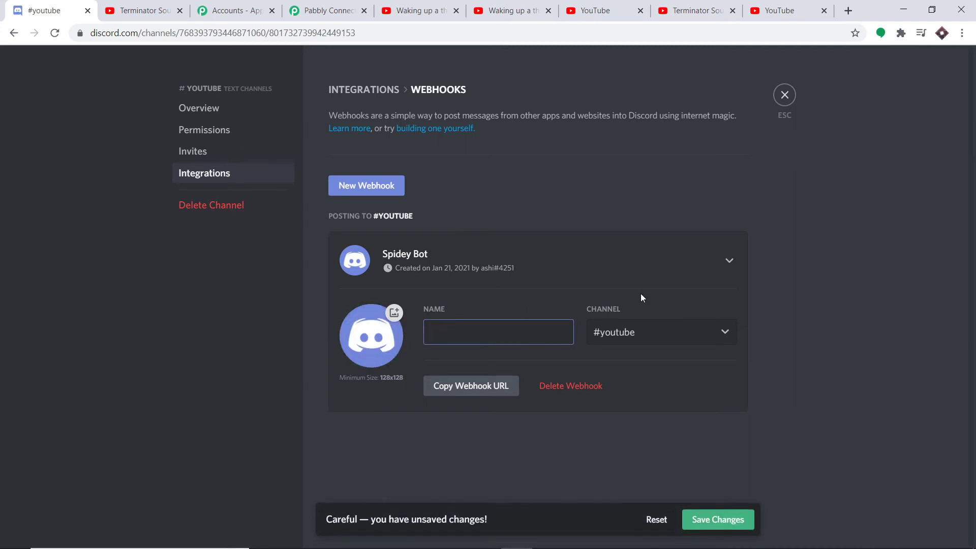
pyautogui.write('Rainbow')
pyautogui.click(718, 522)
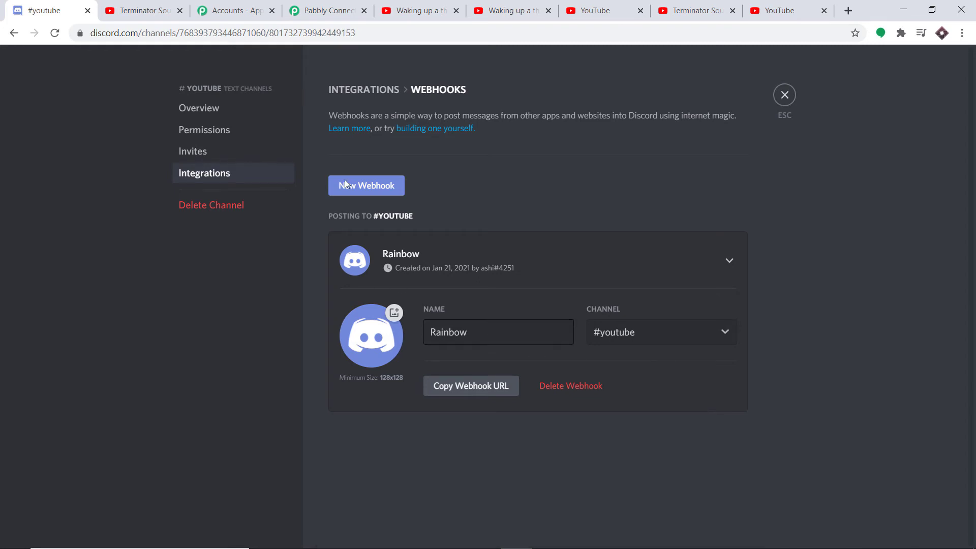
# - Return to Pabbly Connect, refresh the webhook list so Webhook is set to Rainbow, and save and send a test request
pyautogui.click(328, 10)
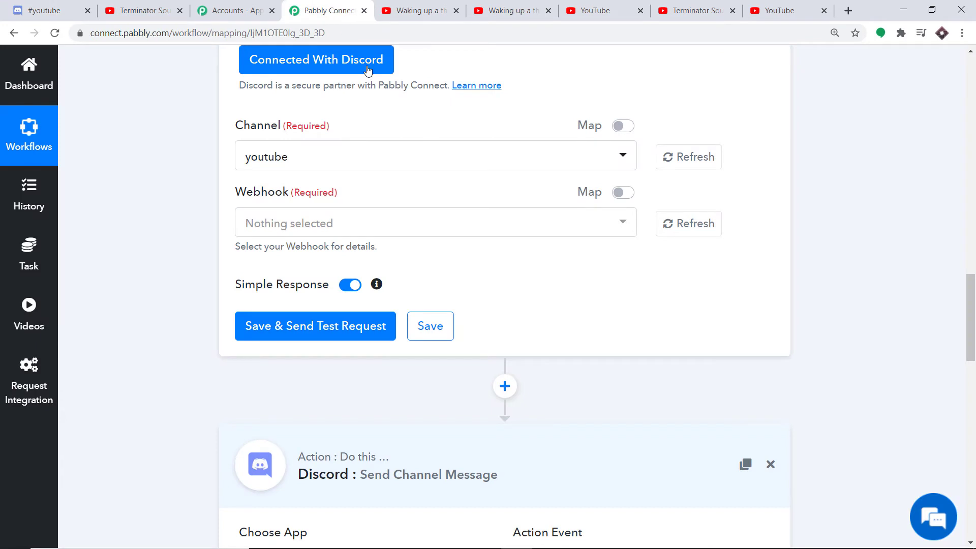
pyautogui.click(692, 234)
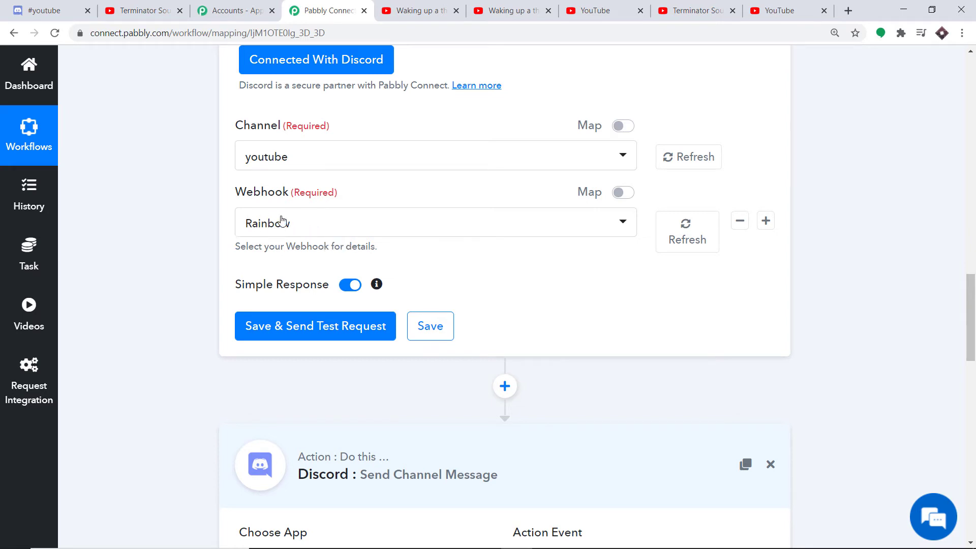
pyautogui.click(325, 327)
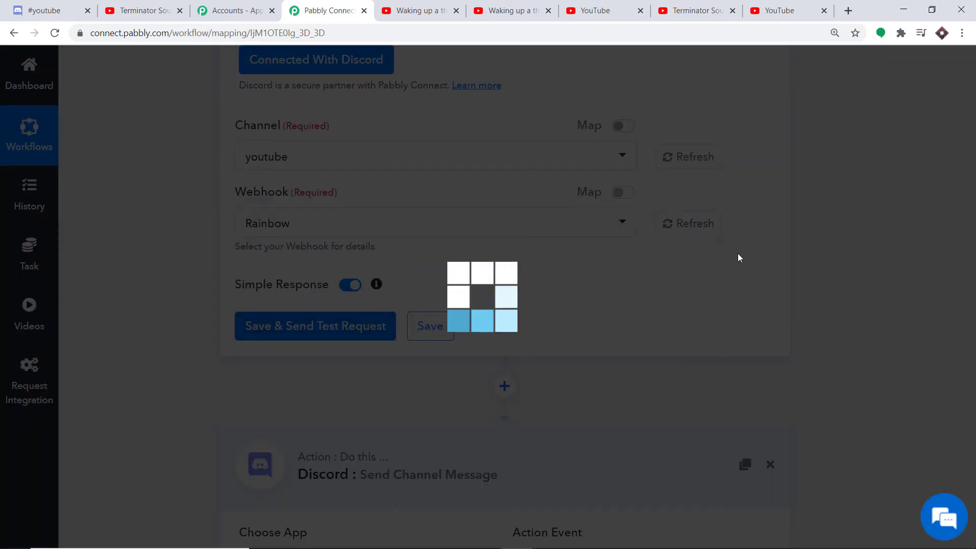
# - Examine the Get Channel Webhook response for the webhook id and token, and compare them with the fields required by Send Channel Message
pyautogui.scroll(-4, 972, 285)
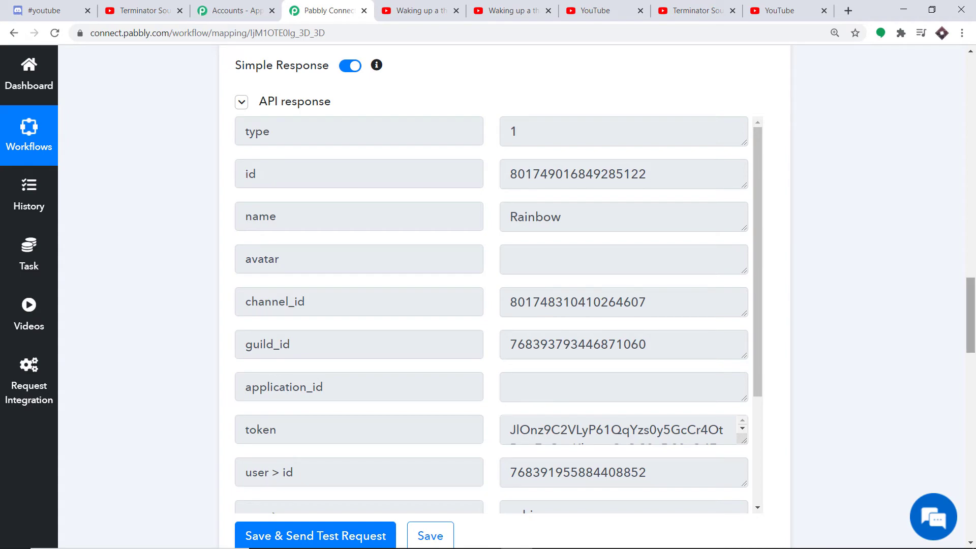
pyautogui.scroll(-10, 670, 316)
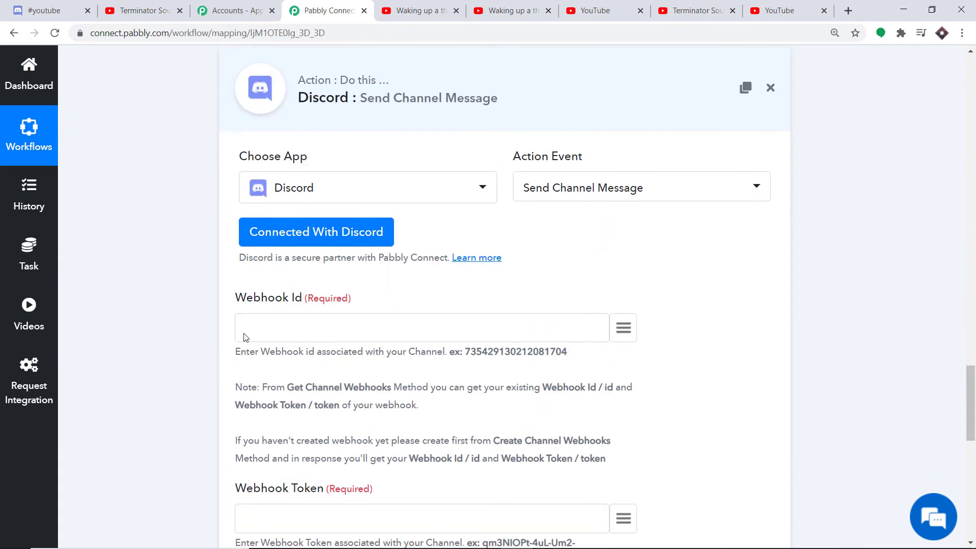
pyautogui.scroll(10, 456, 248)
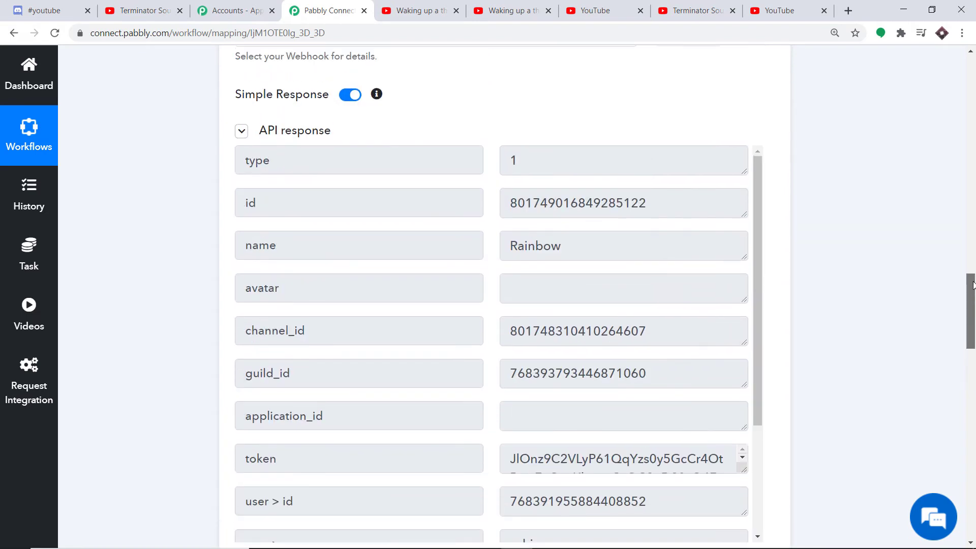
pyautogui.scroll(-2, 456, 248)
pyautogui.scroll(-1, 456, 248)
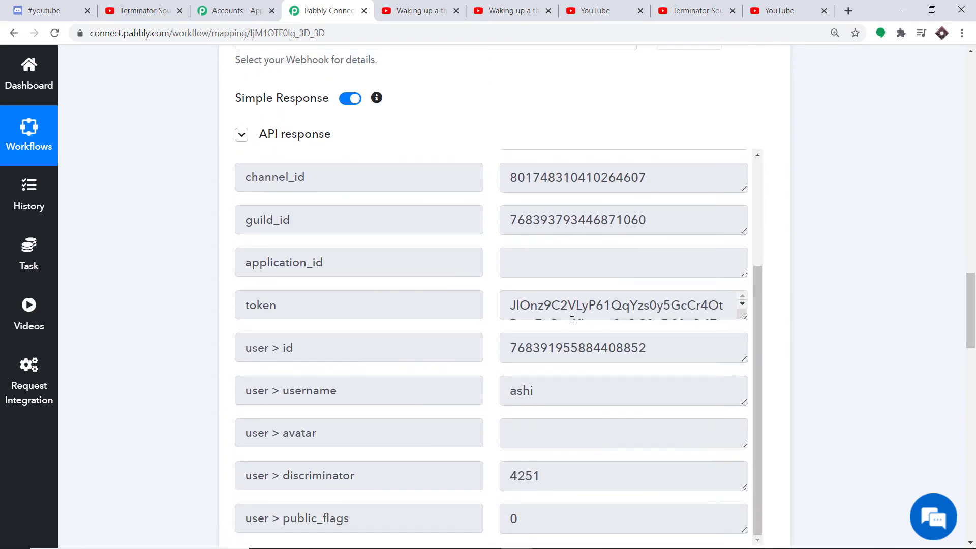
pyautogui.moveTo(744, 318); pyautogui.dragTo(744, 385)
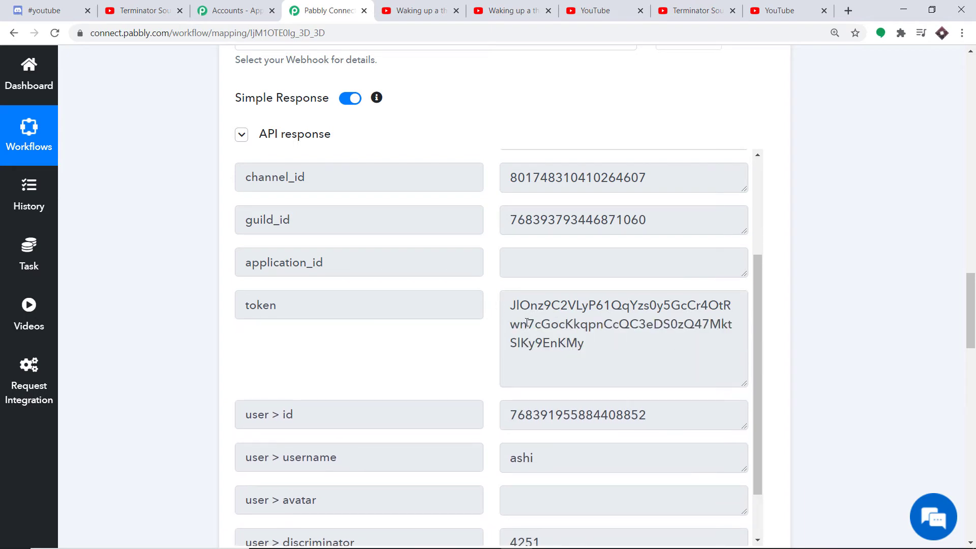
pyautogui.scroll(4, 322, 286)
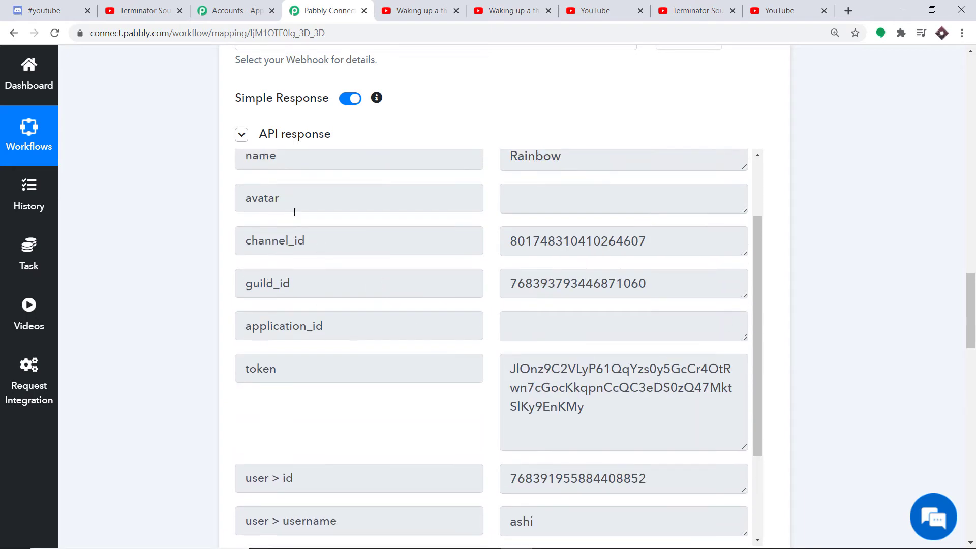
pyautogui.scroll(-15, 391, 183)
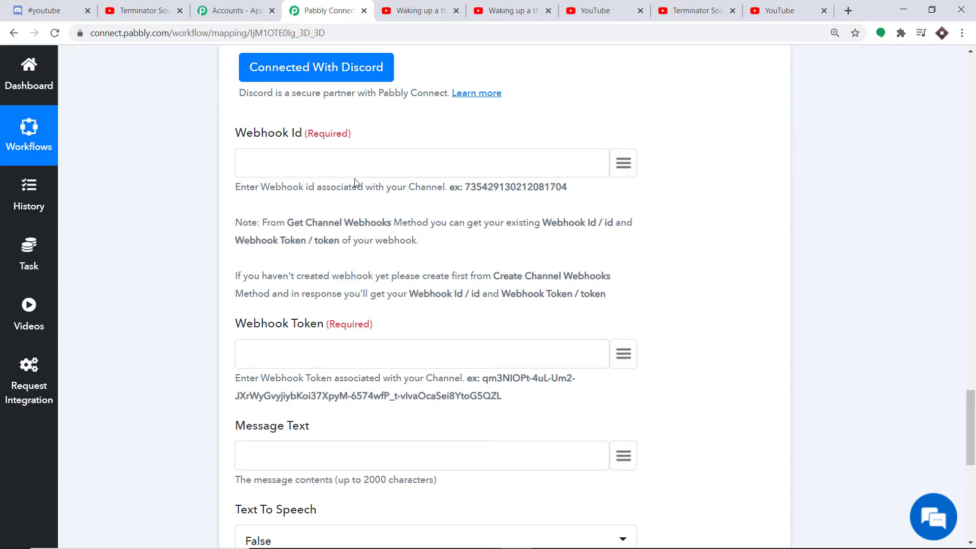
# - Change the Send Channel Message action's connection to the existing credentials Discord #6 and save
pyautogui.scroll(8, 974, 333)
pyautogui.scroll(-2, 610, 356)
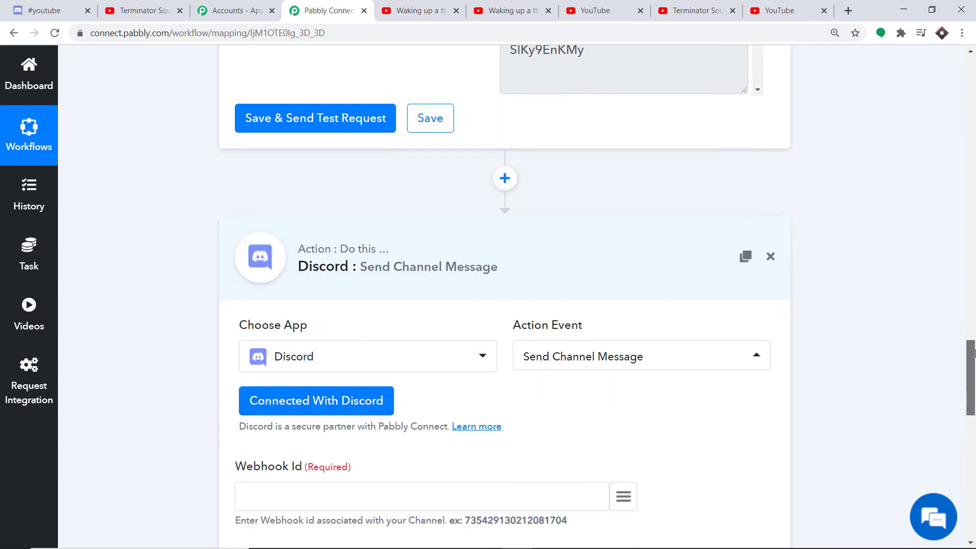
pyautogui.click(303, 405)
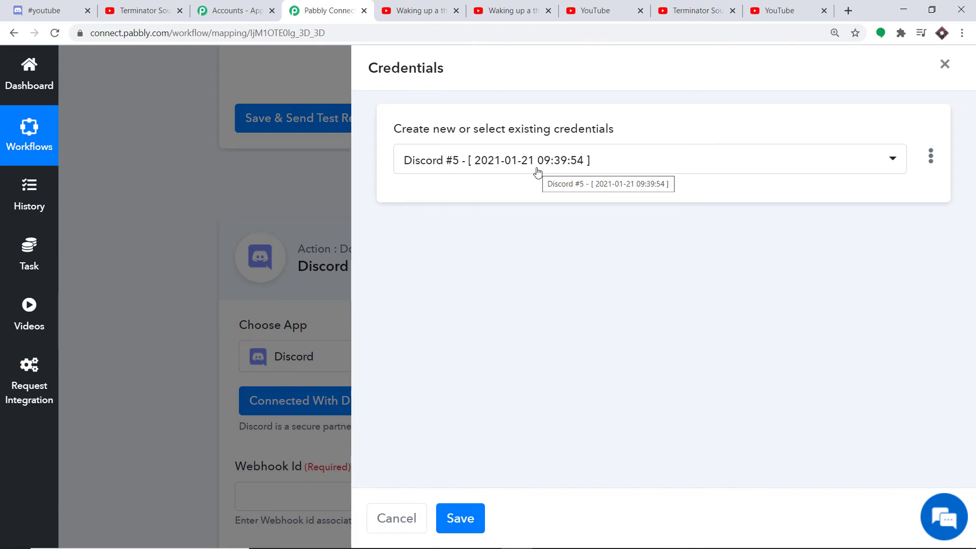
pyautogui.click(537, 172)
pyautogui.click(499, 400)
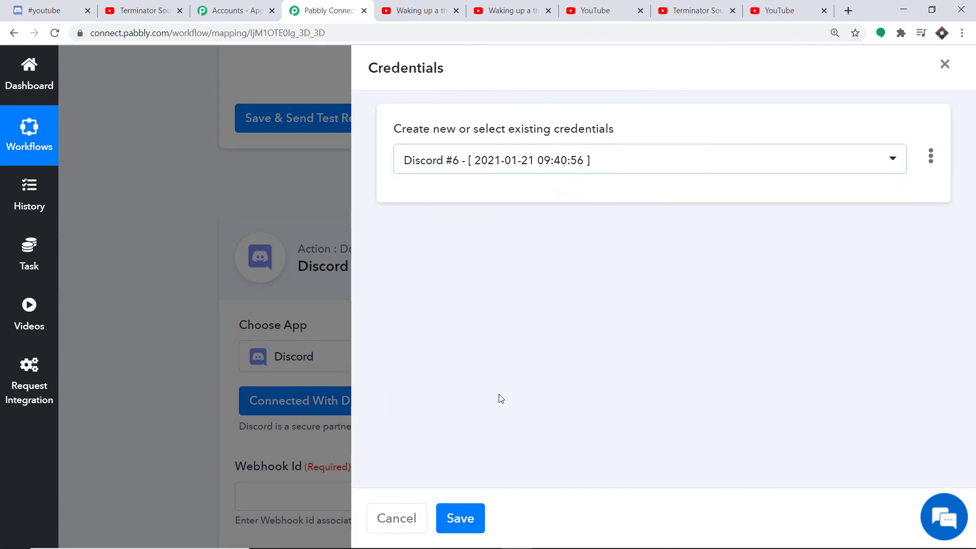
pyautogui.click(459, 518)
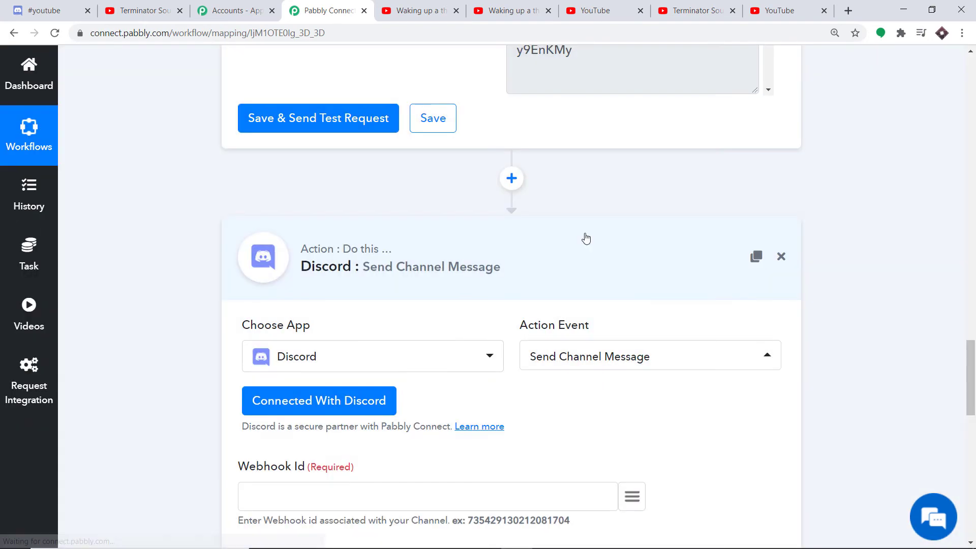
# - Map the Webhook Id of the Send Channel Message action to the id from the Get Channel Webhook response
pyautogui.scroll(-3, 568, 253)
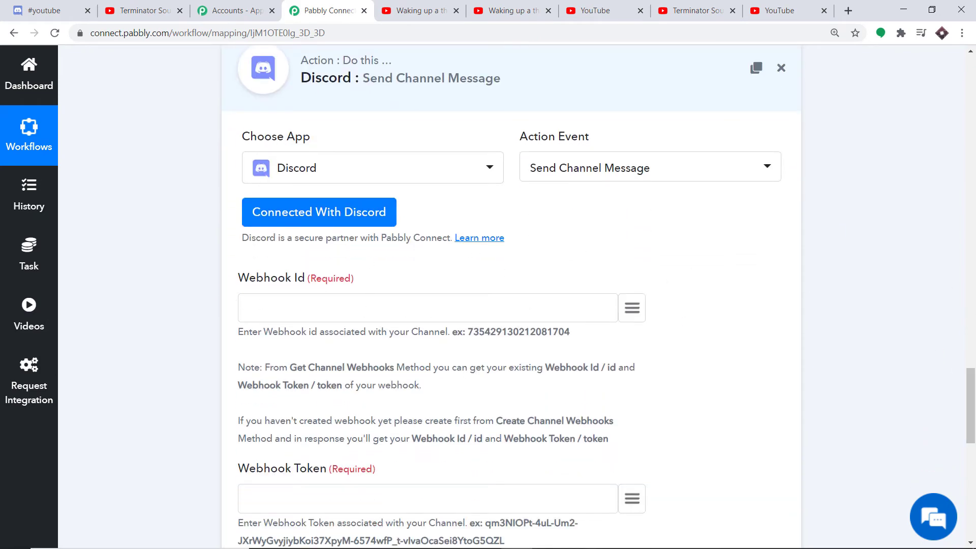
pyautogui.scroll(7, 973, 311)
pyautogui.scroll(4, 974, 311)
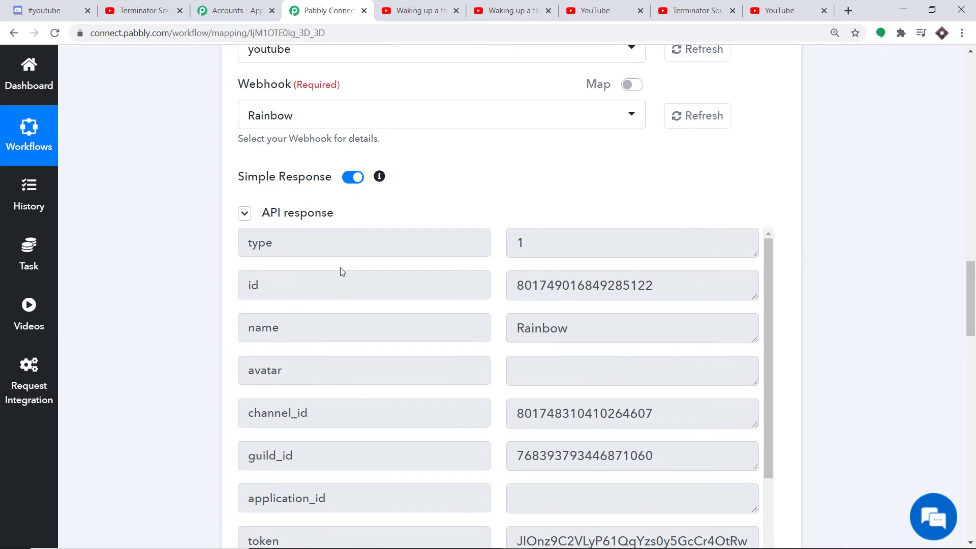
pyautogui.scroll(-15, 625, 227)
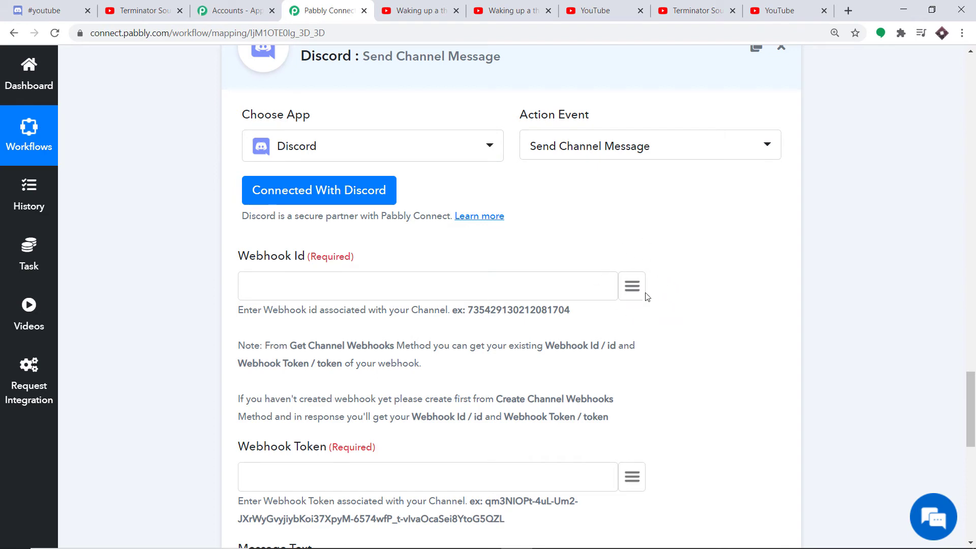
pyautogui.click(633, 287)
pyautogui.scroll(-2, 641, 422)
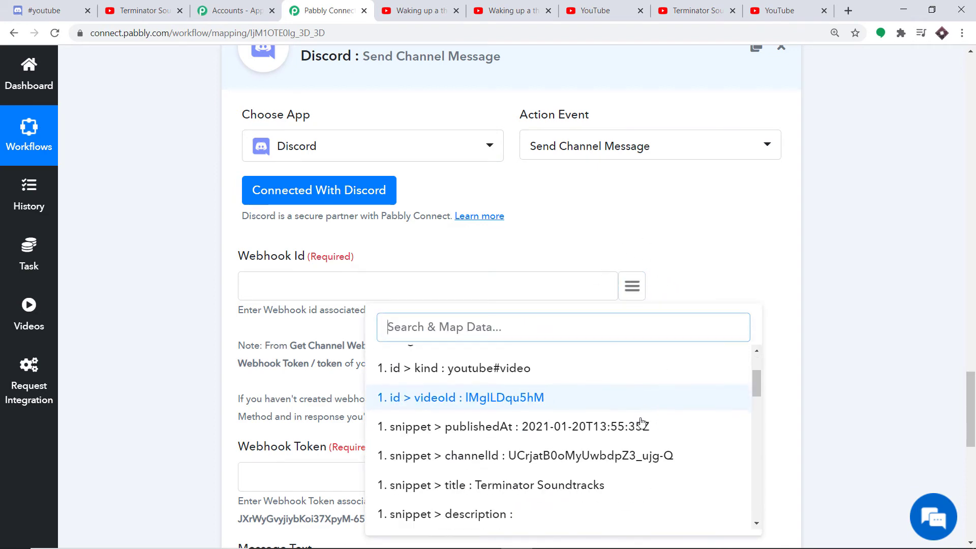
pyautogui.scroll(-8, 642, 422)
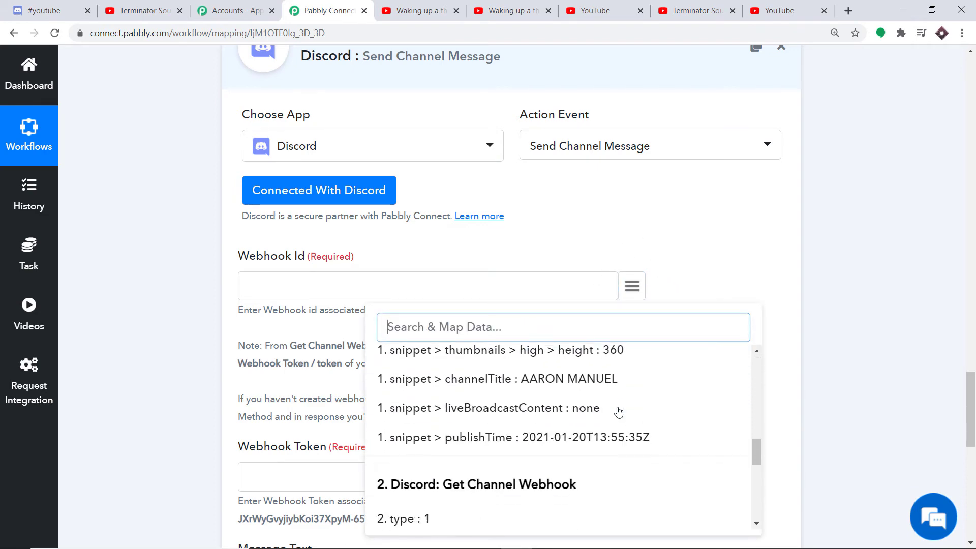
pyautogui.scroll(-4, 619, 411)
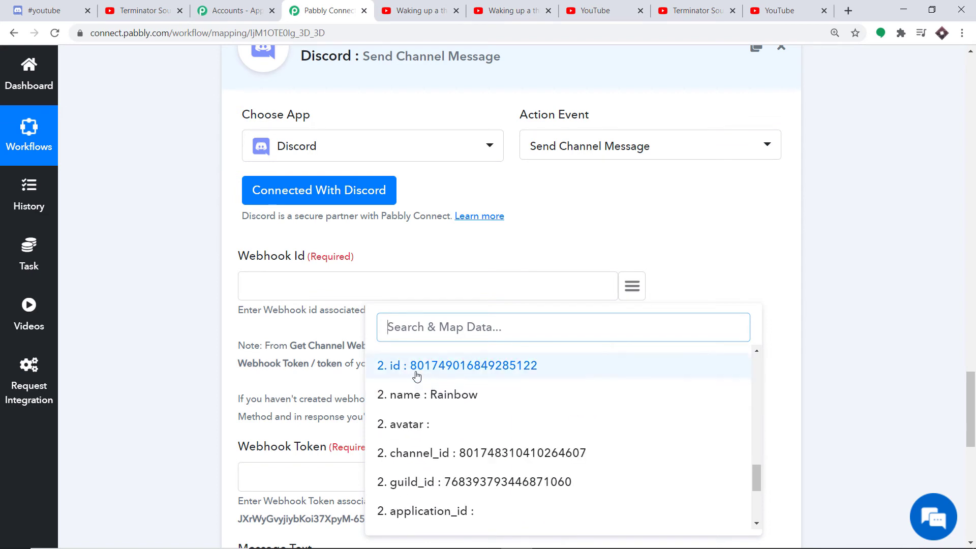
pyautogui.click(455, 374)
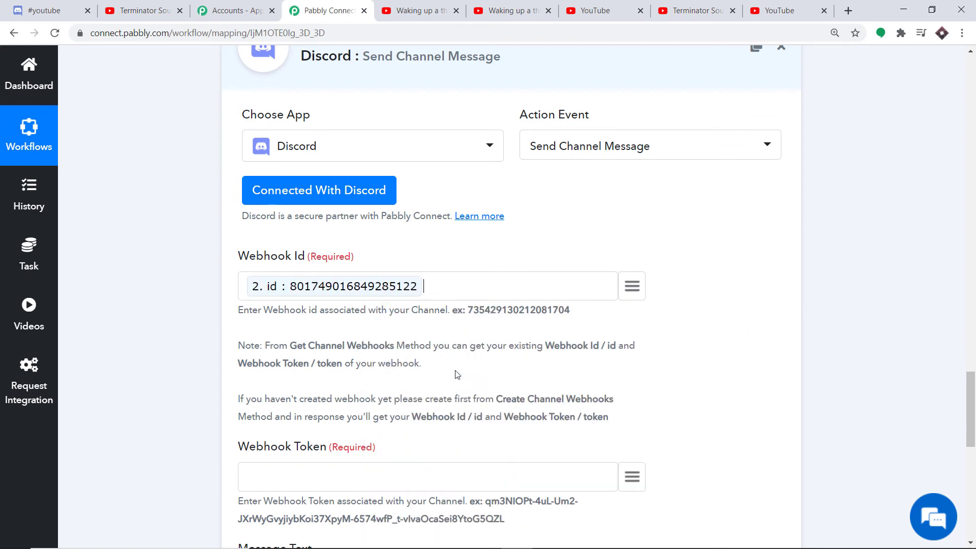
# - Map the Webhook Token of the Send Channel Message action to the token from the Get Channel Webhook response
pyautogui.click(974, 351)
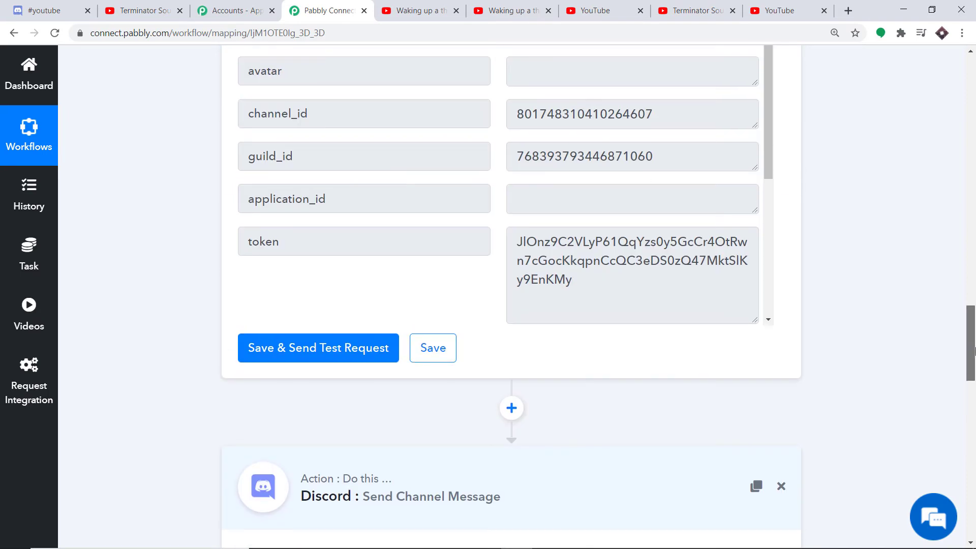
pyautogui.moveTo(973, 352); pyautogui.dragTo(971, 312)
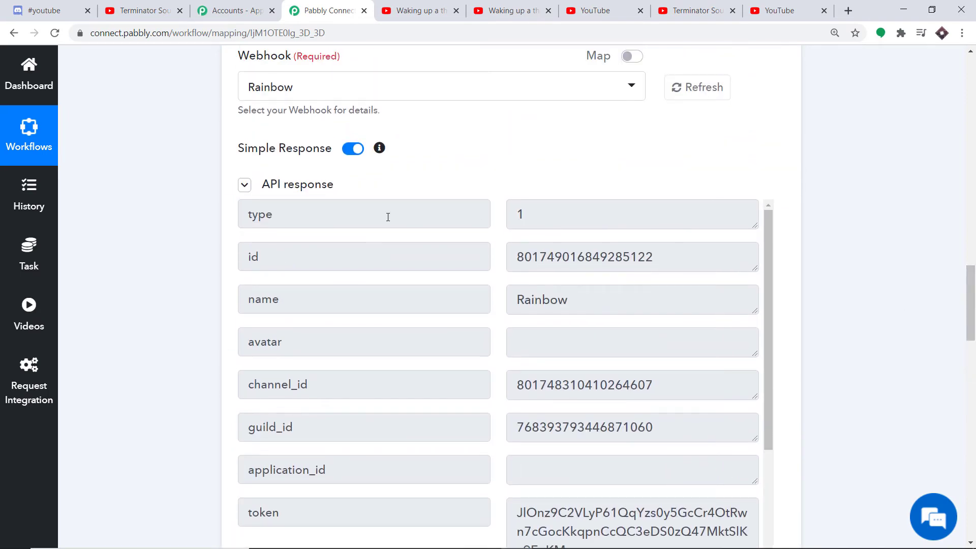
pyautogui.moveTo(971, 304); pyautogui.dragTo(973, 421)
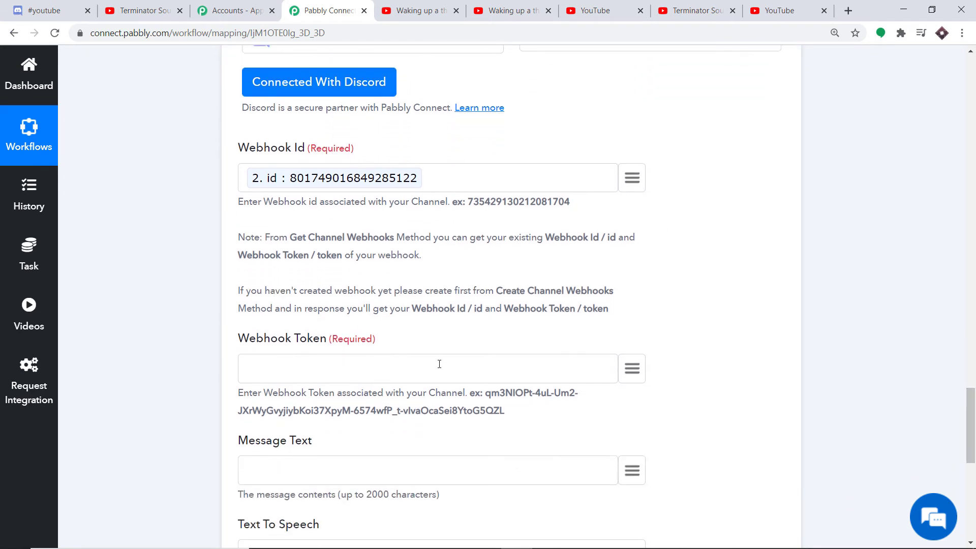
pyautogui.click(635, 375)
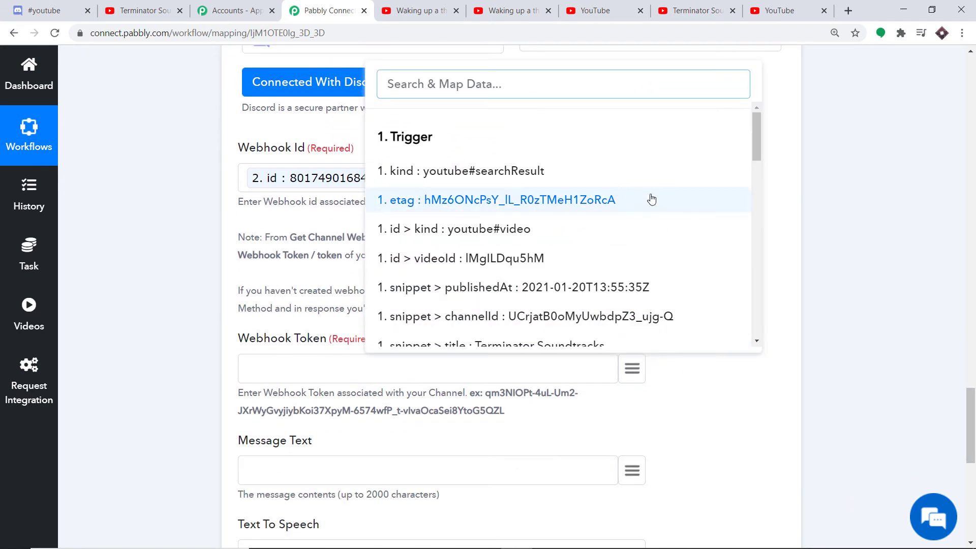
pyautogui.scroll(-6, 661, 239)
pyautogui.scroll(-8, 566, 241)
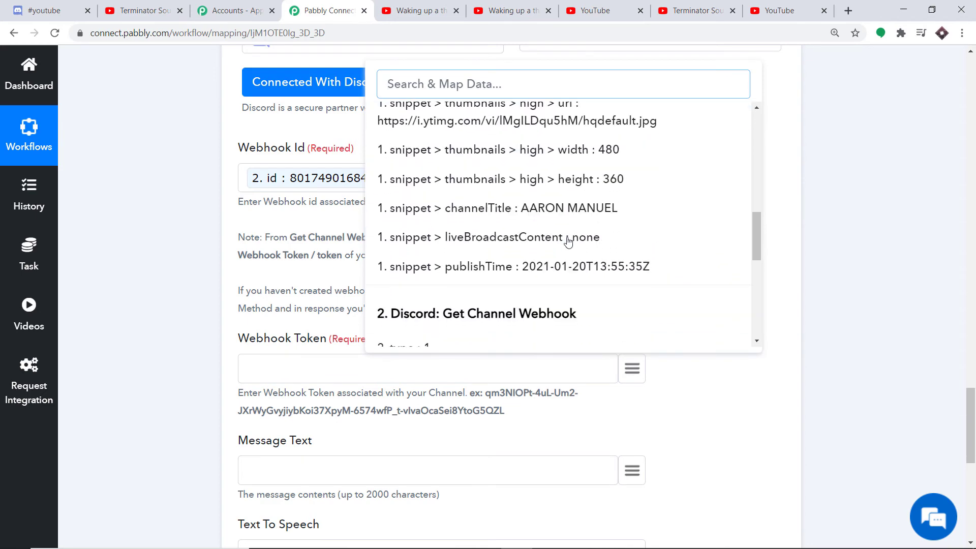
pyautogui.scroll(-3, 566, 244)
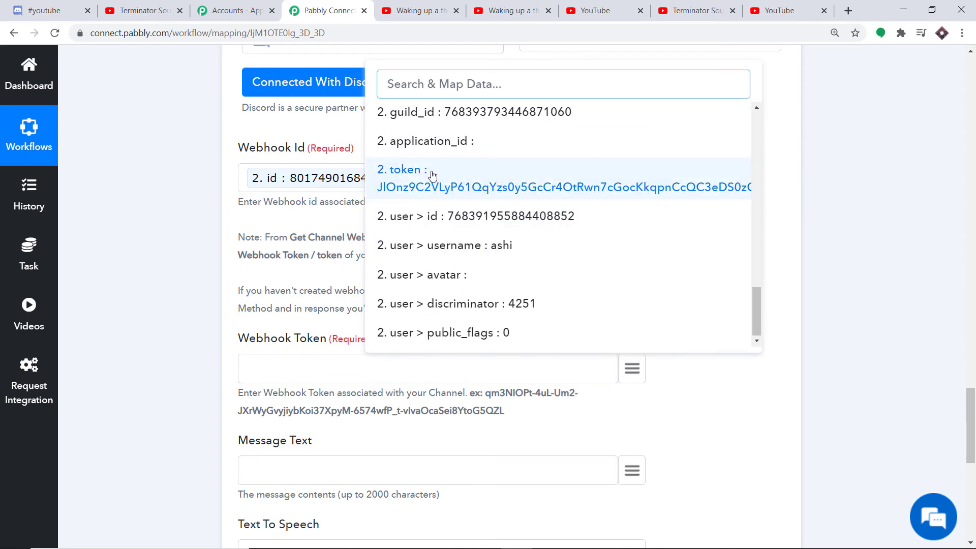
pyautogui.click(430, 175)
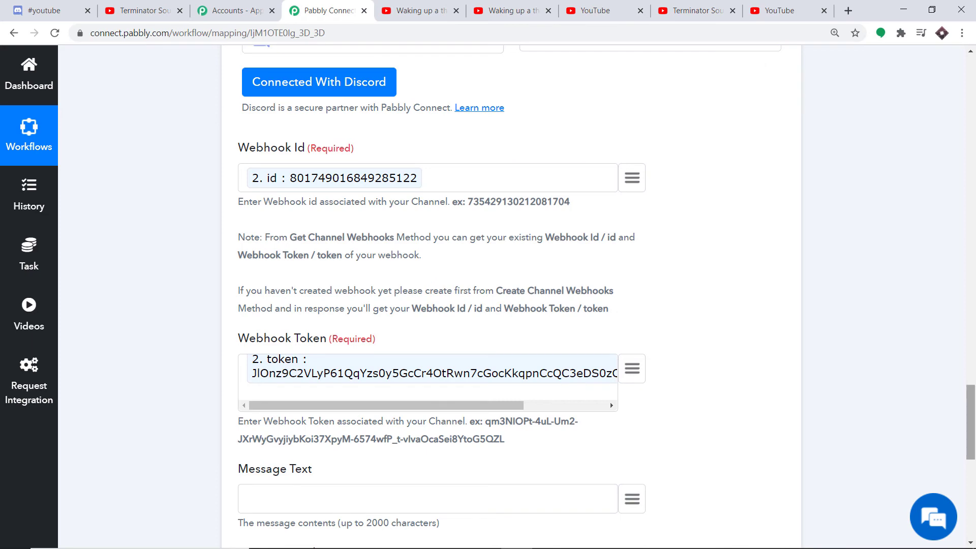
# - Begin the Message Text with "A new video with title" followed by the trigger's mapped snippet > title
pyautogui.scroll(-5, 971, 422)
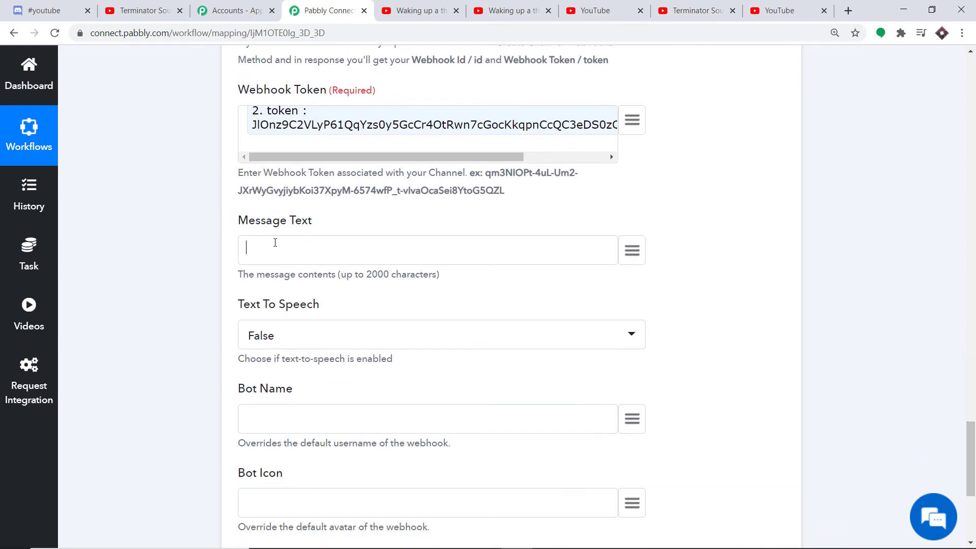
pyautogui.click(275, 243)
pyautogui.write('A new video with title')
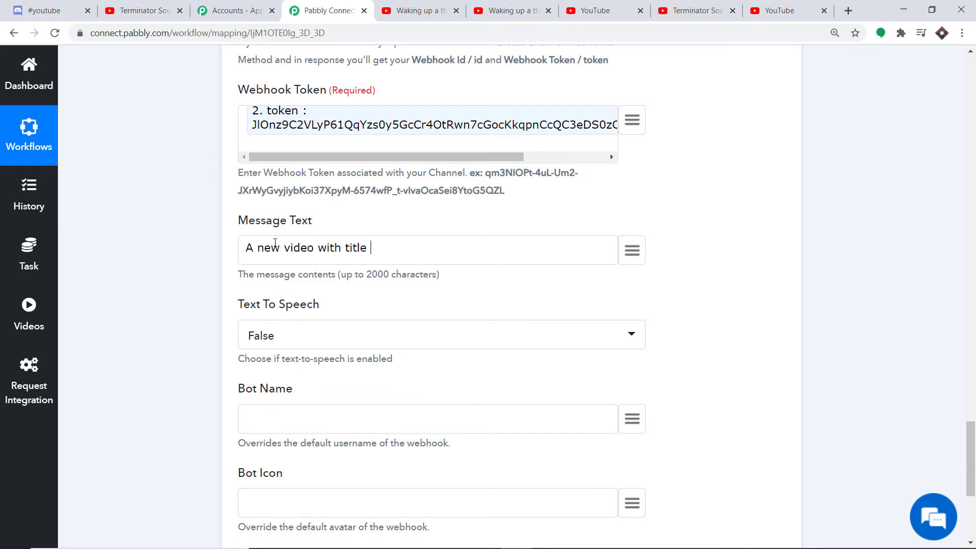
pyautogui.click(632, 250)
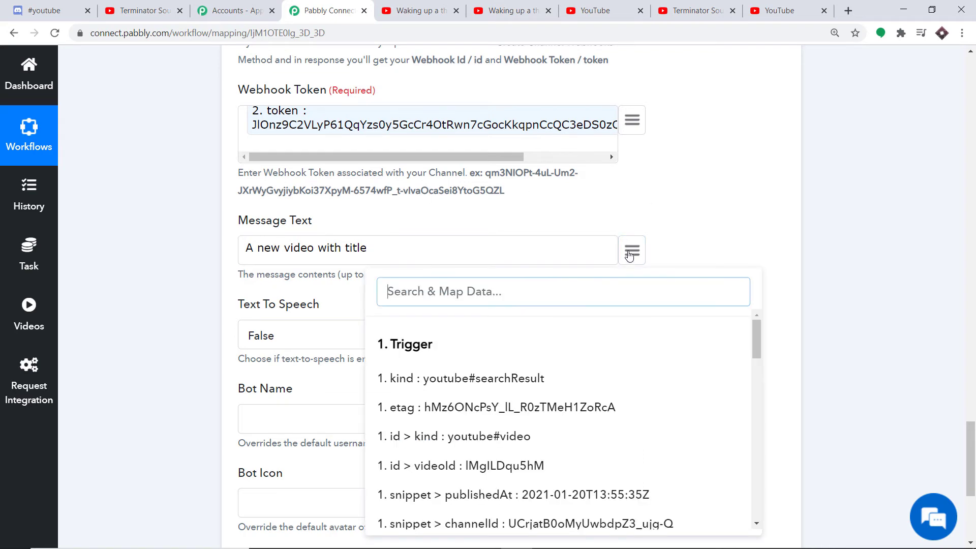
pyautogui.scroll(-2, 568, 381)
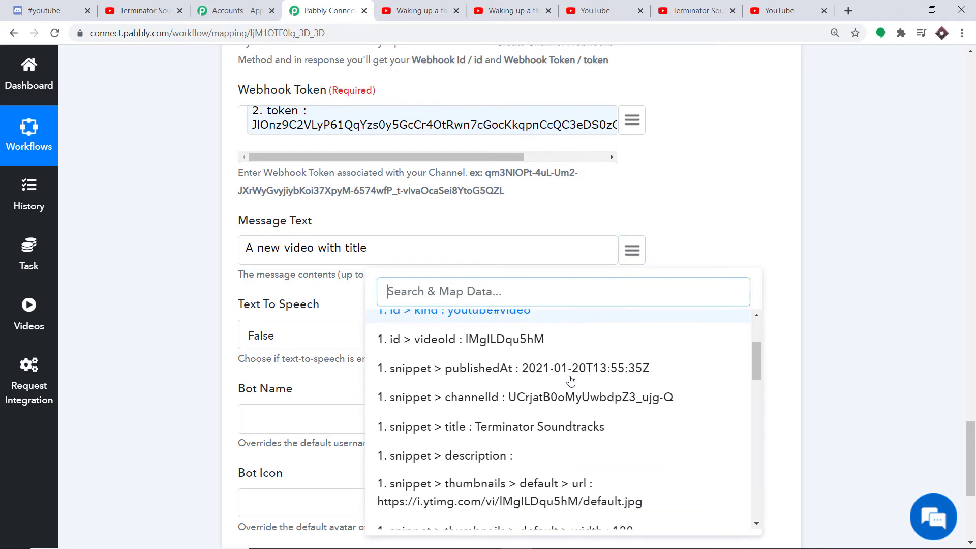
pyautogui.click(573, 426)
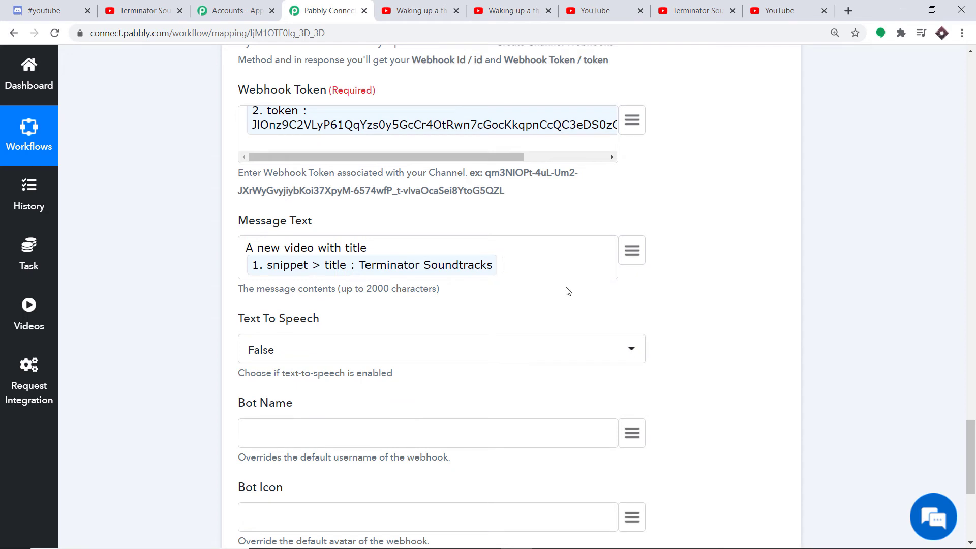
# - Continue the Message Text with "has been uploaded in this channel" followed by the trigger's mapped snippet > channelTitle
pyautogui.write('has been uploaded')
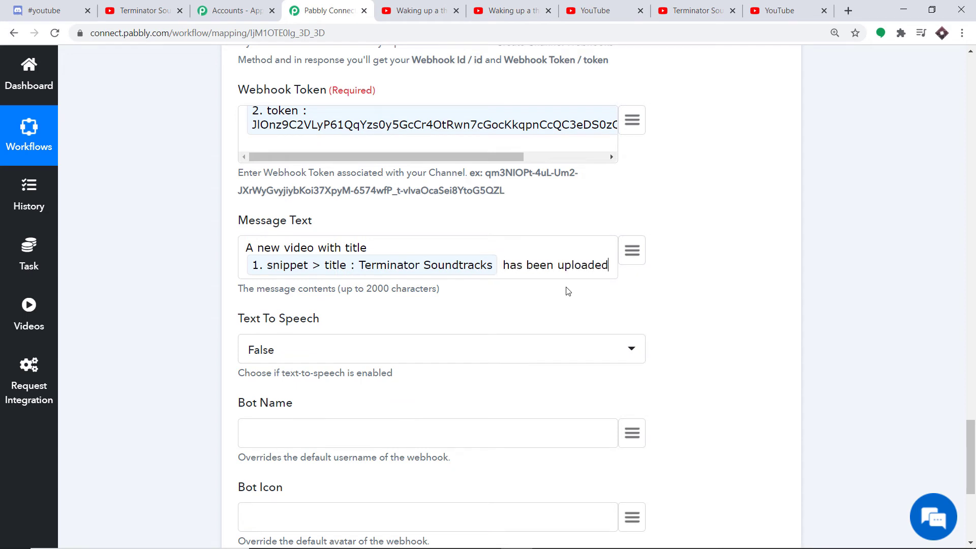
pyautogui.write(' in this ')
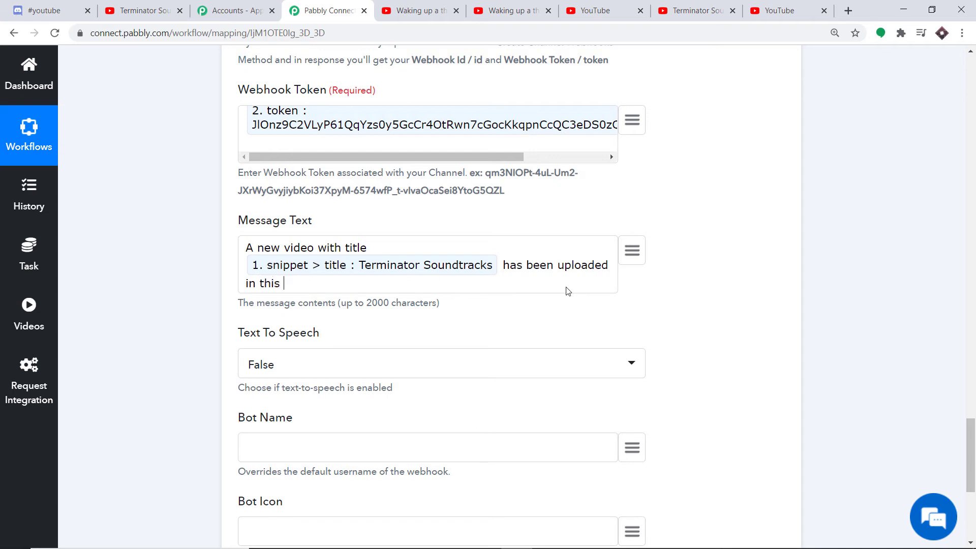
pyautogui.write('chnnel')
pyautogui.press('BackSpace')
pyautogui.press('BackSpace')
pyautogui.press('BackSpace')
pyautogui.write('anne')
pyautogui.click(635, 249)
pyautogui.write('aa')
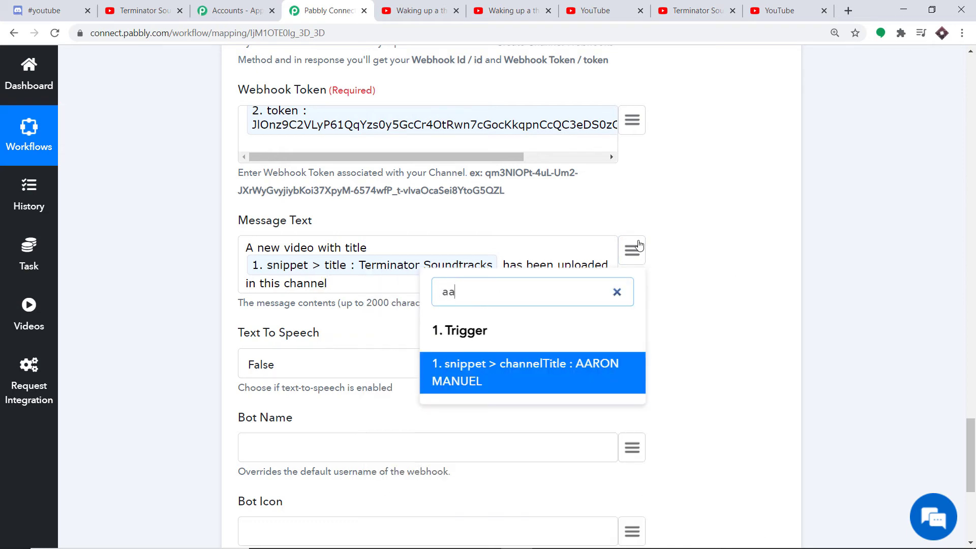
pyautogui.click(547, 371)
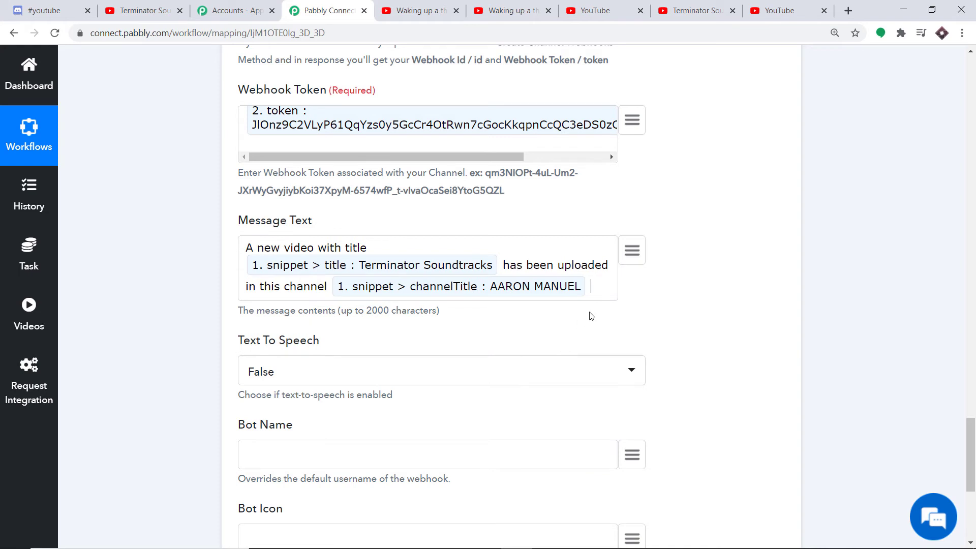
# - Add the wording "and this is the video URL" after the mapped channel title in the Message Text
pyautogui.write('and th')
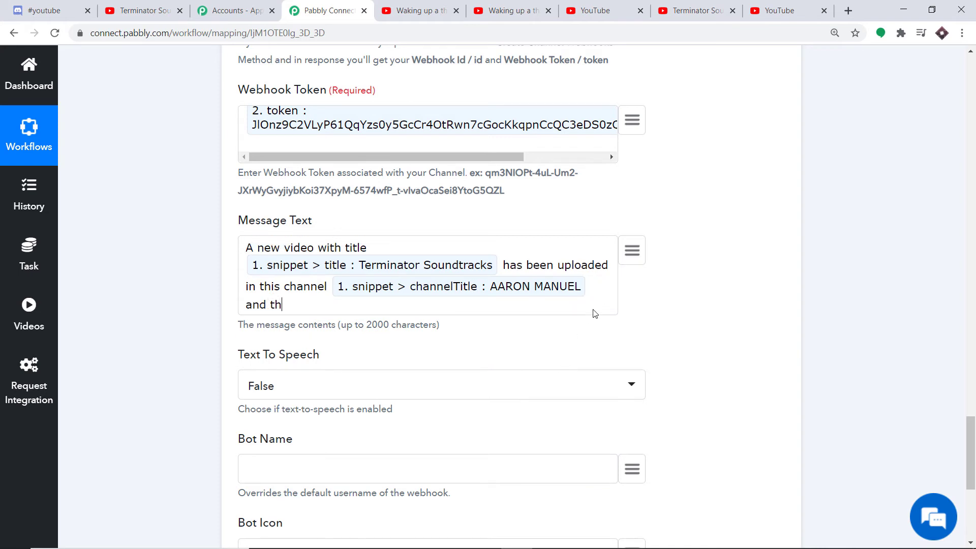
pyautogui.write('is is the ')
pyautogui.write('video u')
pyautogui.write(' URL')
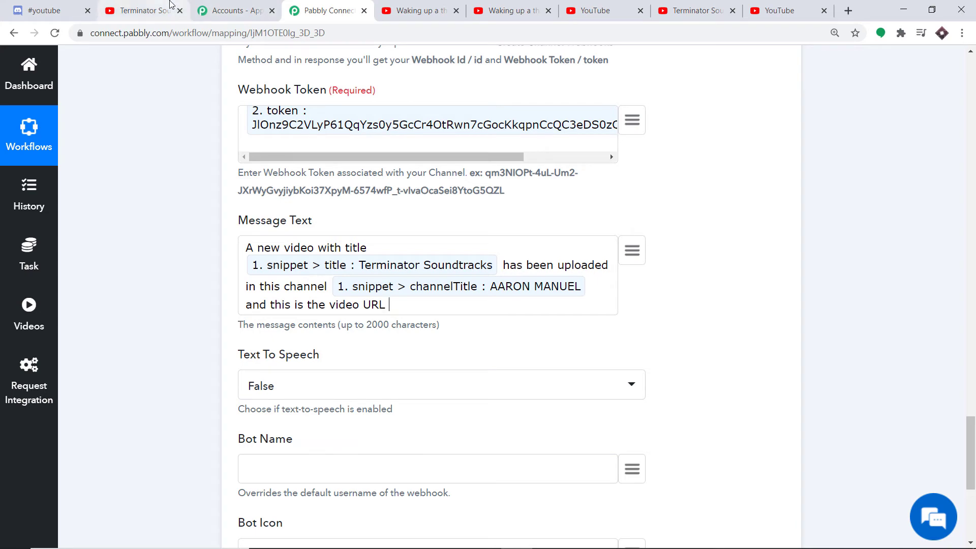
pyautogui.click(143, 10)
pyautogui.moveTo(182, 33); pyautogui.dragTo(91, 34)
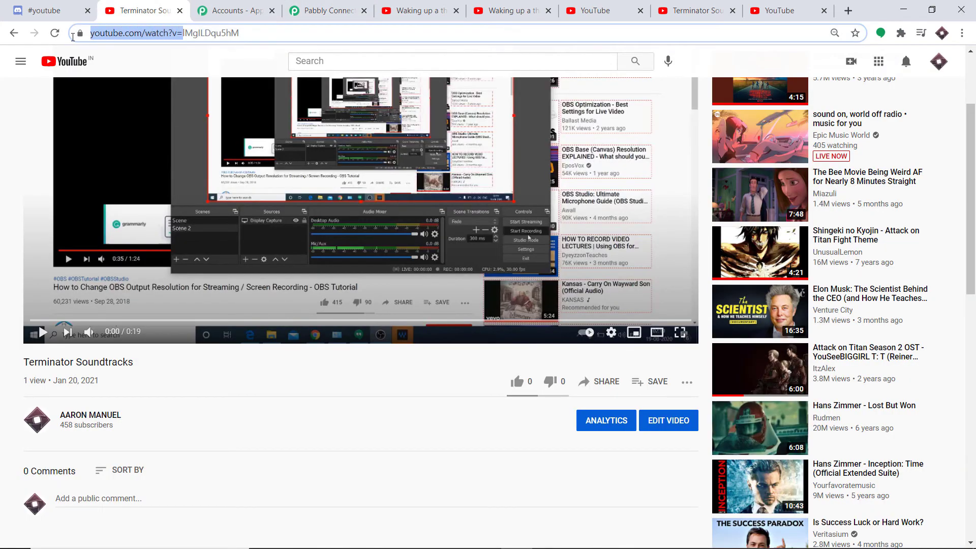
pyautogui.rightClick(133, 32)
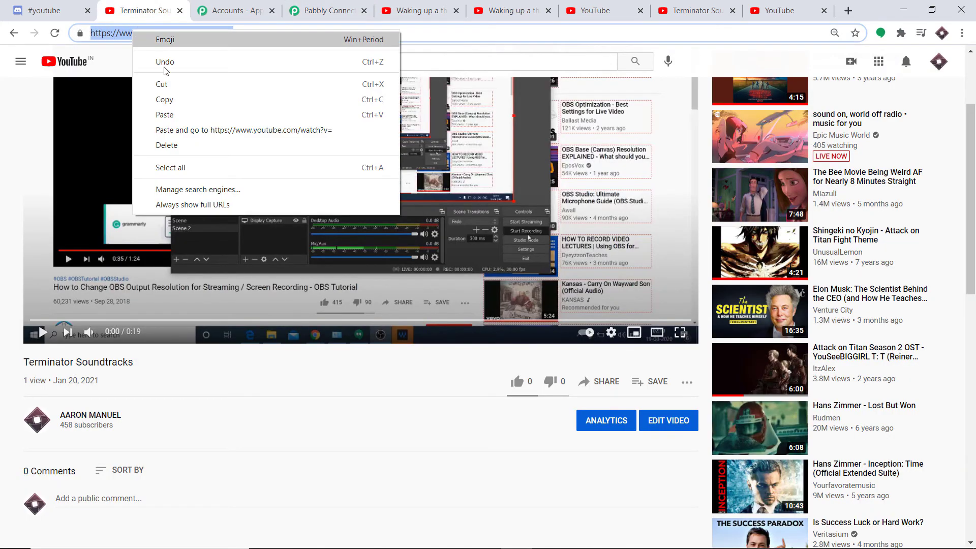
pyautogui.click(164, 100)
pyautogui.click(330, 5)
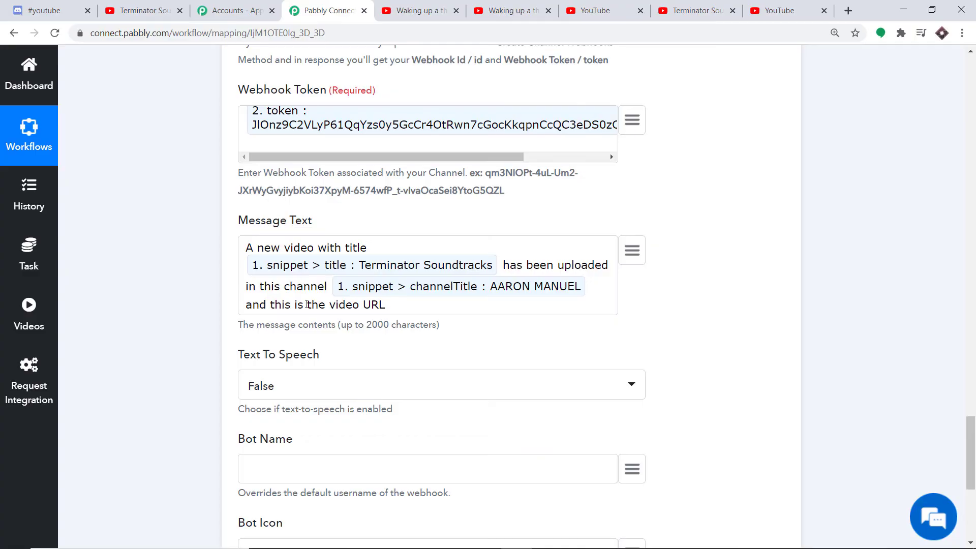
pyautogui.hotkey('ctrl', 'v')
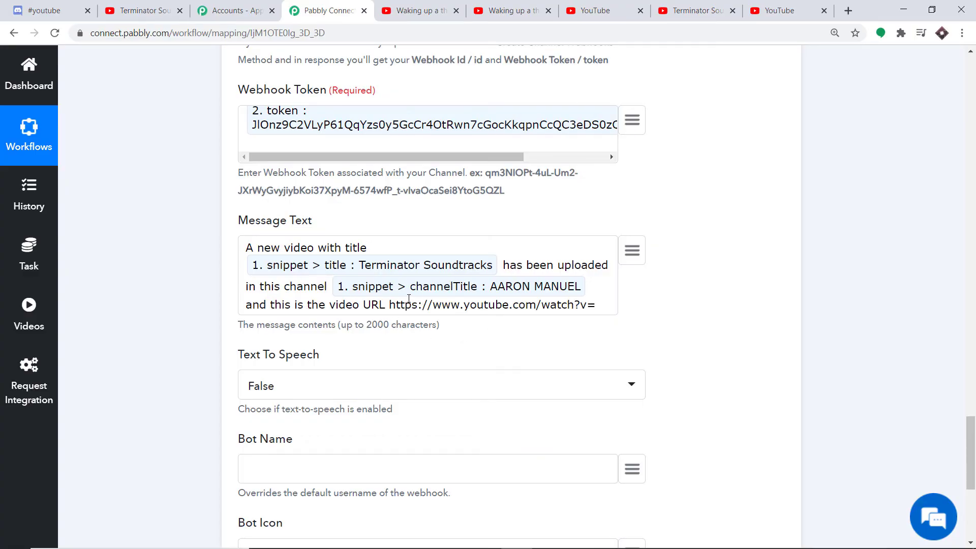
pyautogui.click(632, 251)
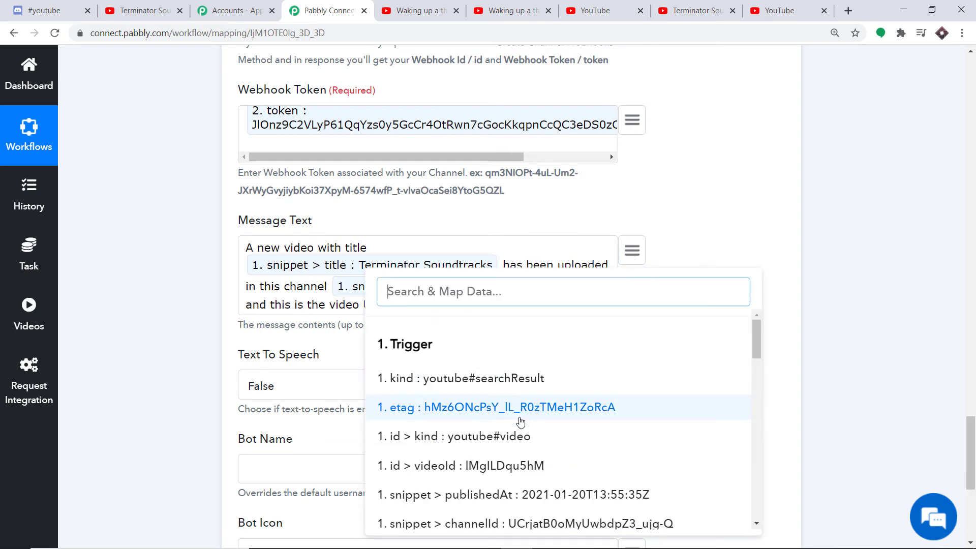
pyautogui.scroll(-2, 522, 442)
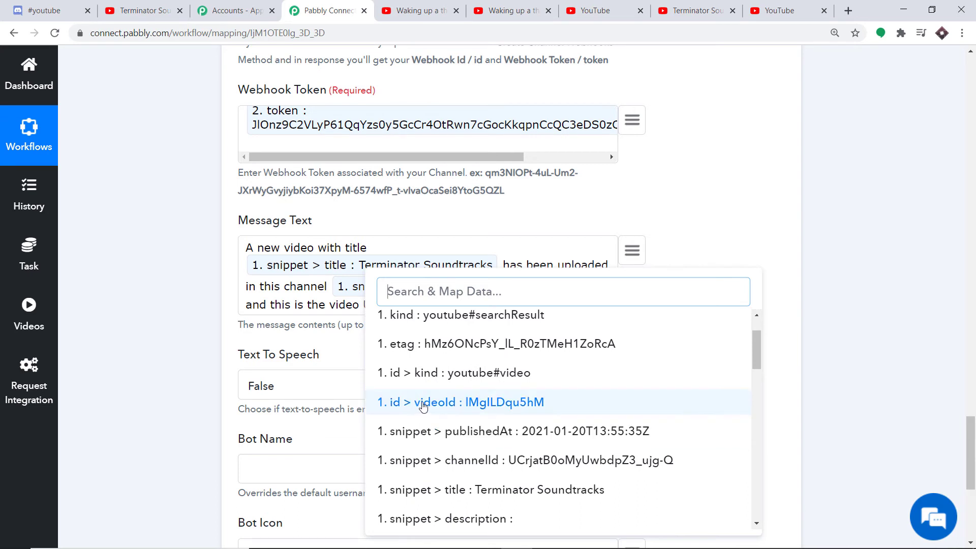
pyautogui.click(471, 404)
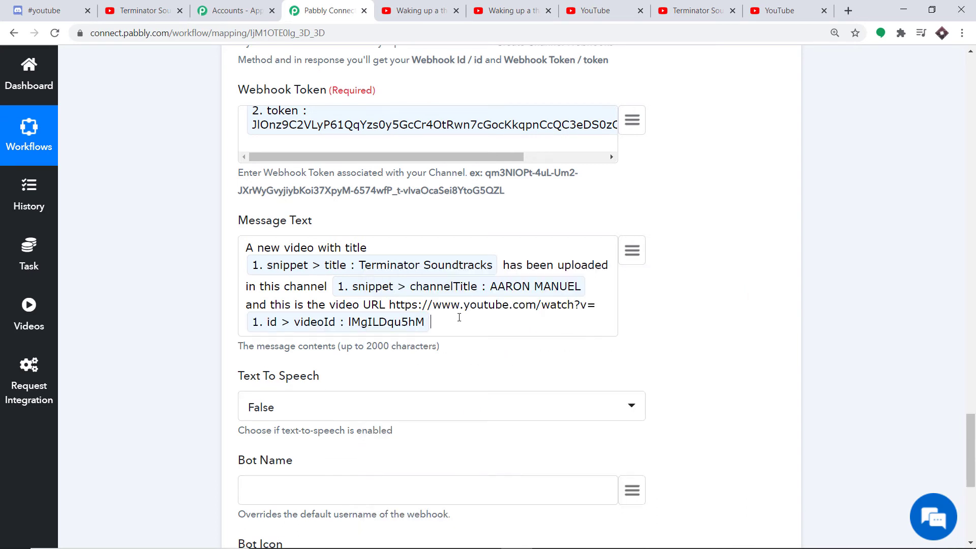
pyautogui.moveTo(389, 306); pyautogui.dragTo(431, 326)
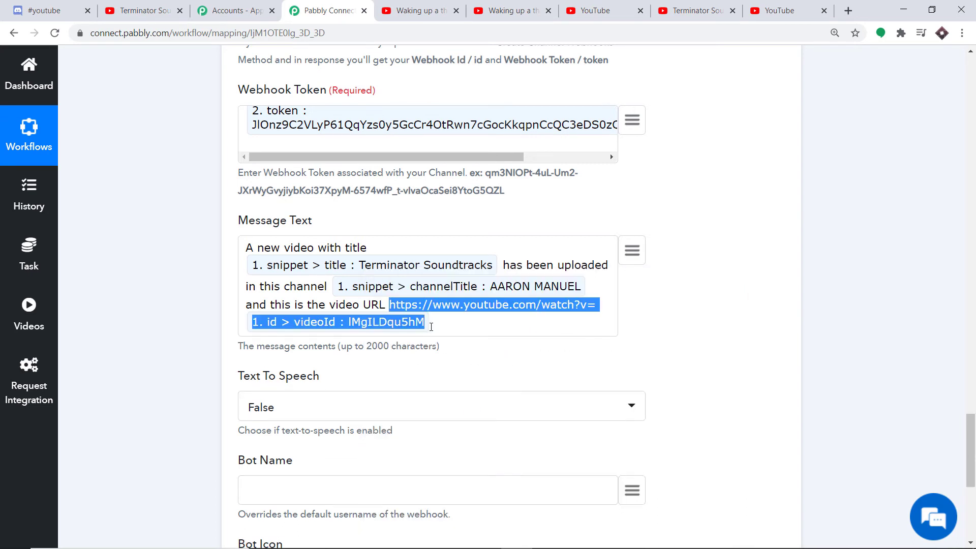
pyautogui.click(535, 315)
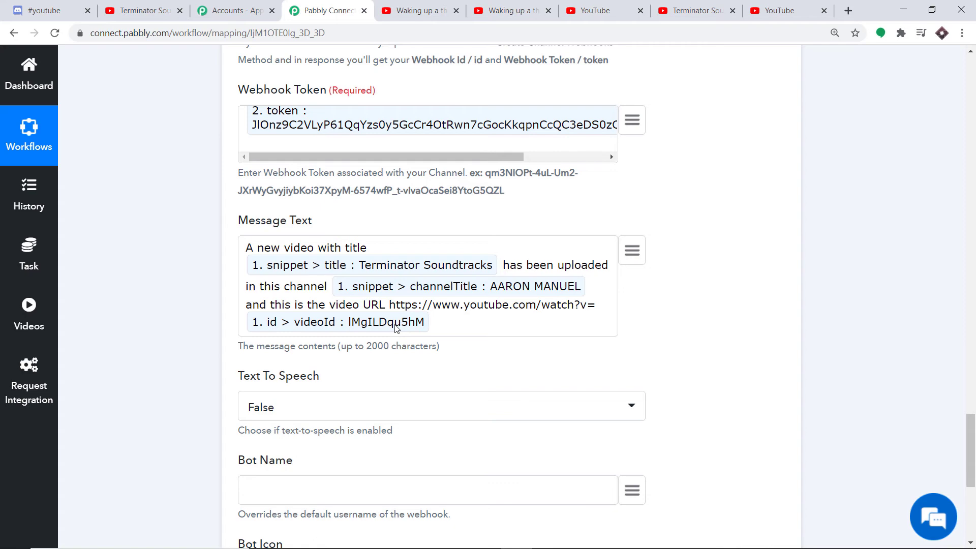
# - Set the Bot Name of the Send Channel Message action to Shirley
pyautogui.scroll(-2, 425, 297)
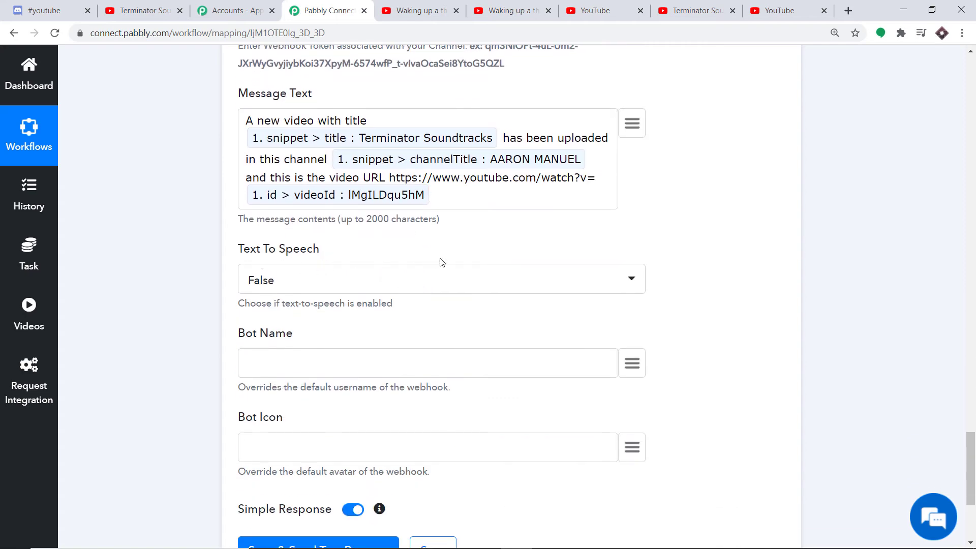
pyautogui.scroll(-1, 440, 261)
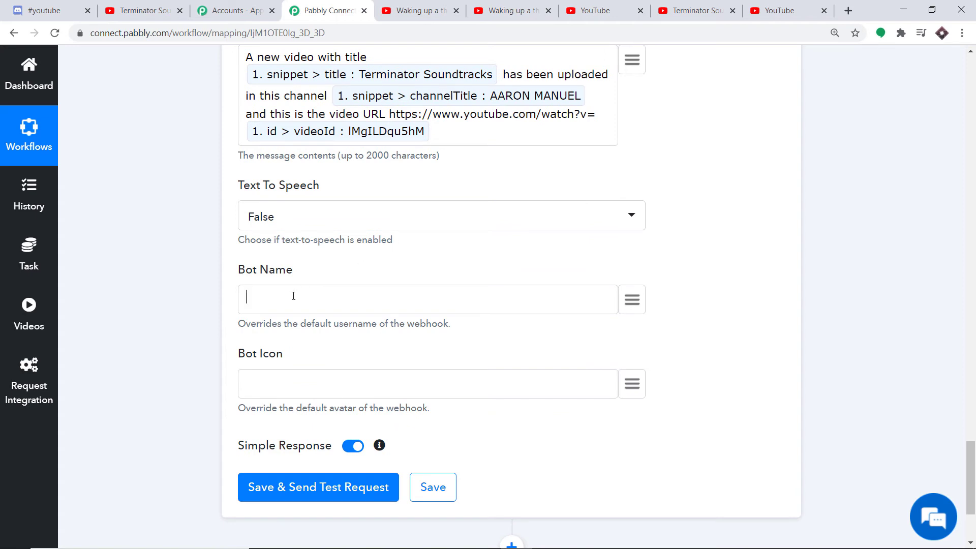
pyautogui.write('Hu')
pyautogui.write('rley')
pyautogui.press('BackSpace')
pyautogui.press('BackSpace')
pyautogui.press('BackSpace')
pyautogui.press('BackSpace')
pyautogui.press('BackSpace')
pyautogui.write('Shirl')
pyautogui.scroll(-2, 325, 254)
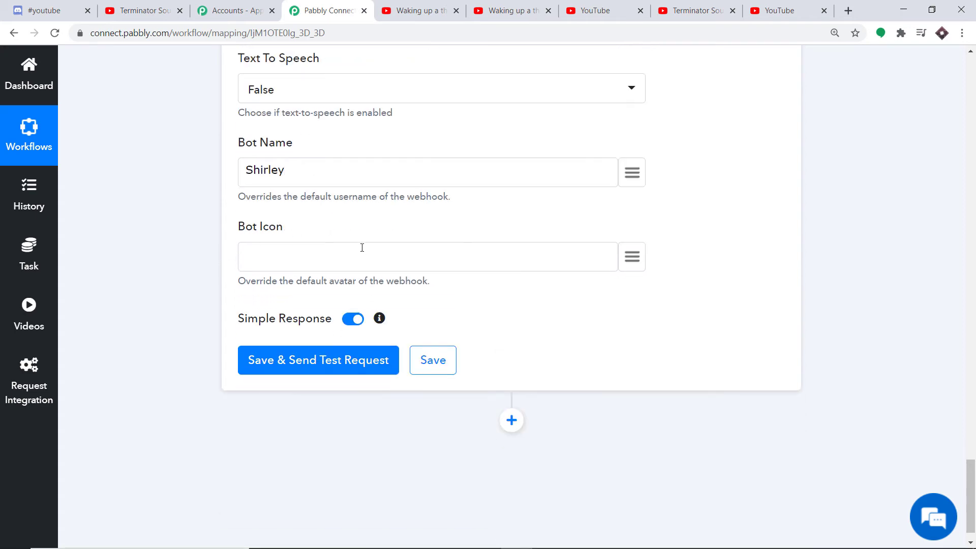
# - Review the Send Channel Message fields, then save the action and send a test request
pyautogui.scroll(8, 362, 247)
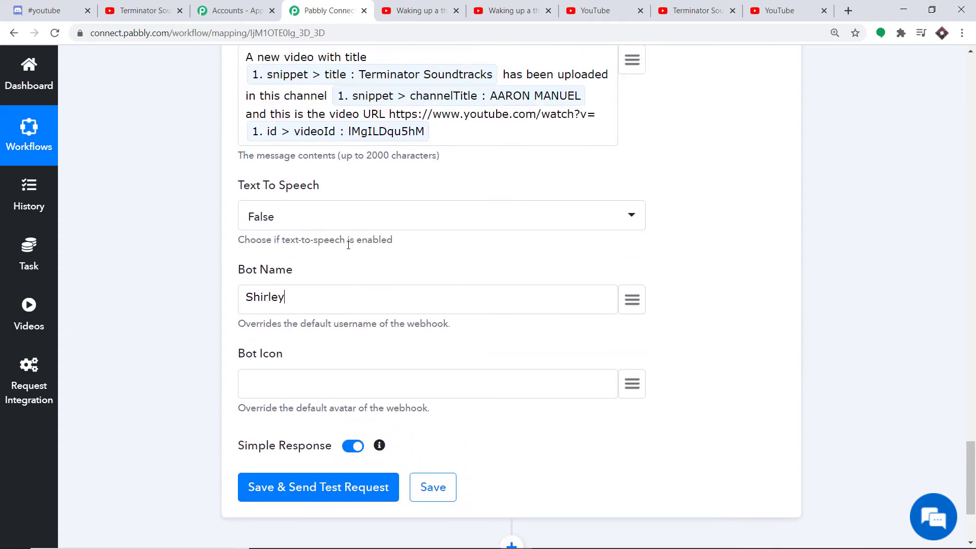
pyautogui.scroll(3, 340, 232)
pyautogui.scroll(-9, 326, 213)
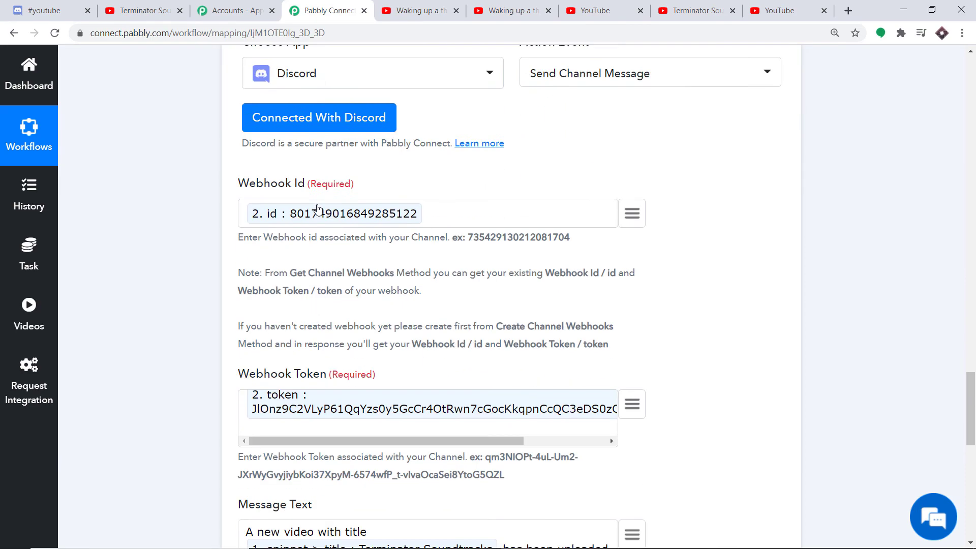
pyautogui.scroll(-3, 320, 235)
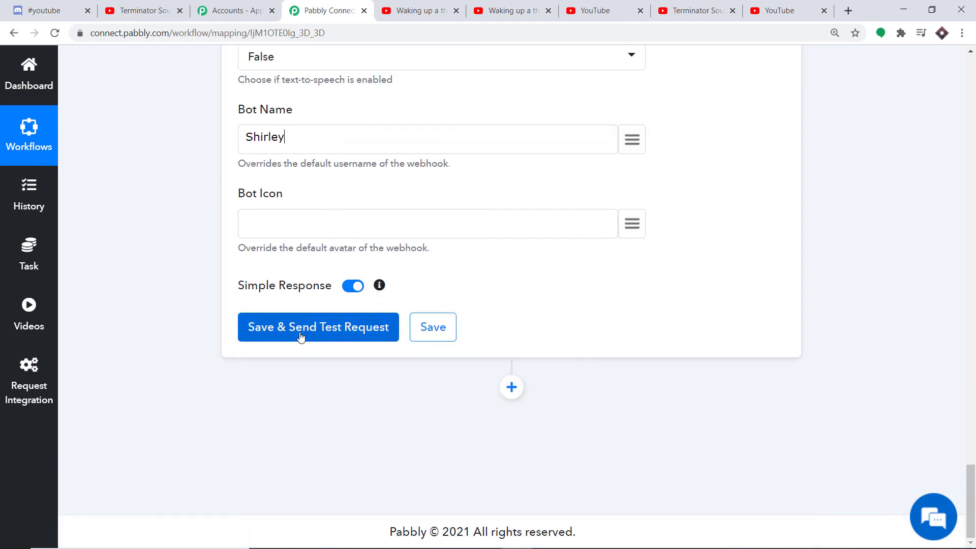
pyautogui.click(300, 334)
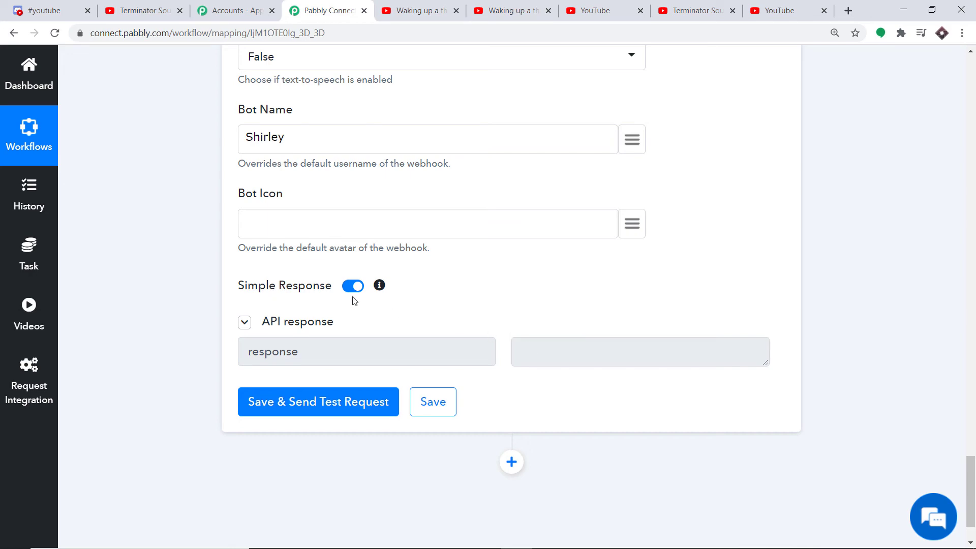
# - Check the test message in Discord's youtube channel and open its Terminator Soundtracks video link to verify it, returning to Discord
pyautogui.click(79, 5)
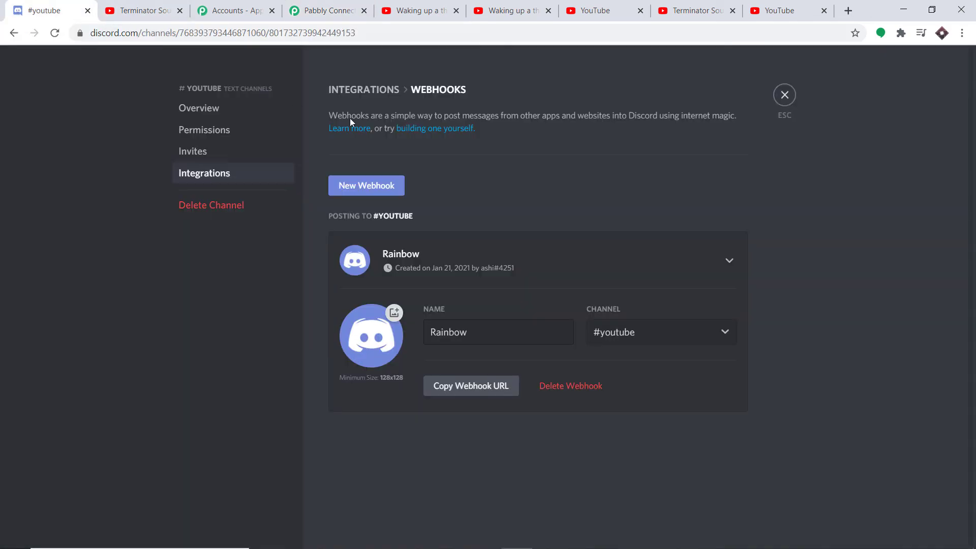
pyautogui.click(792, 93)
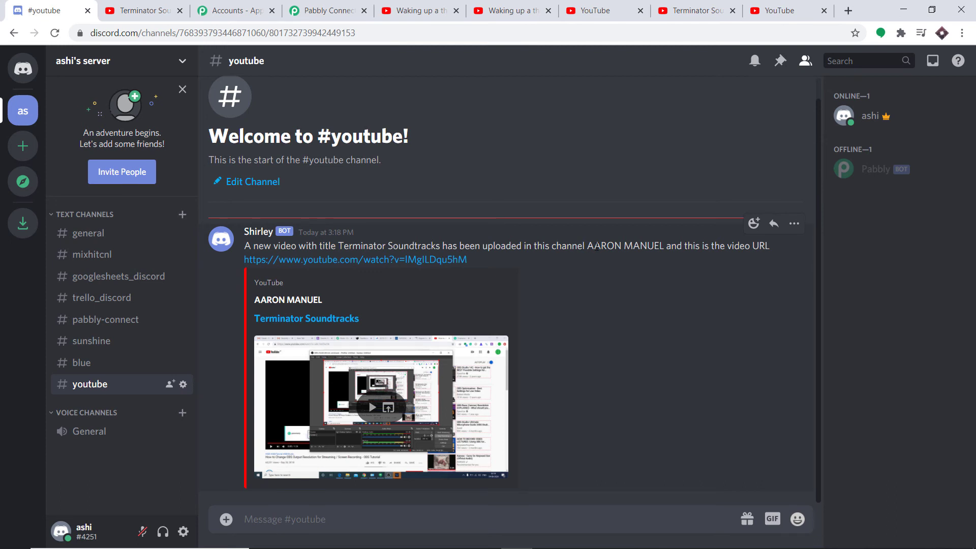
pyautogui.click(405, 260)
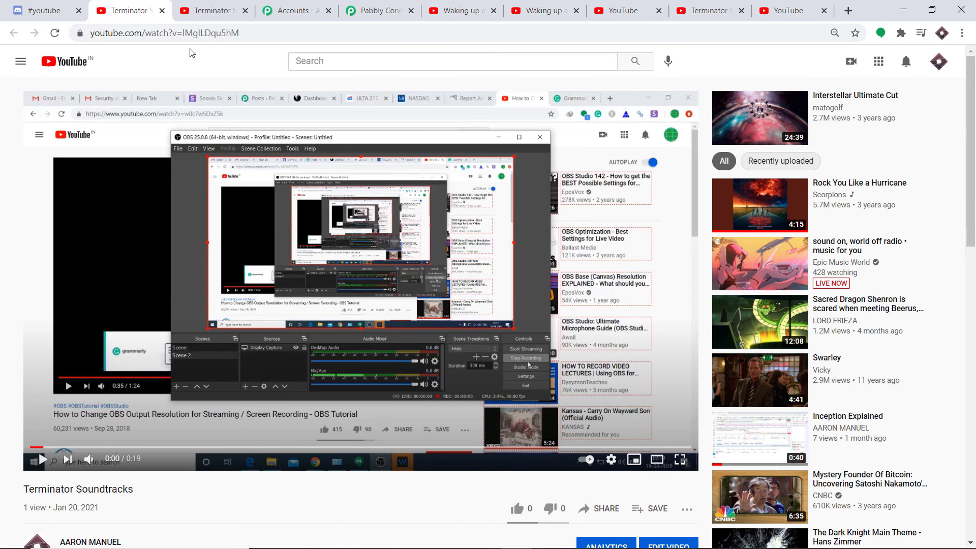
pyautogui.hotkey('ctrl', '1')
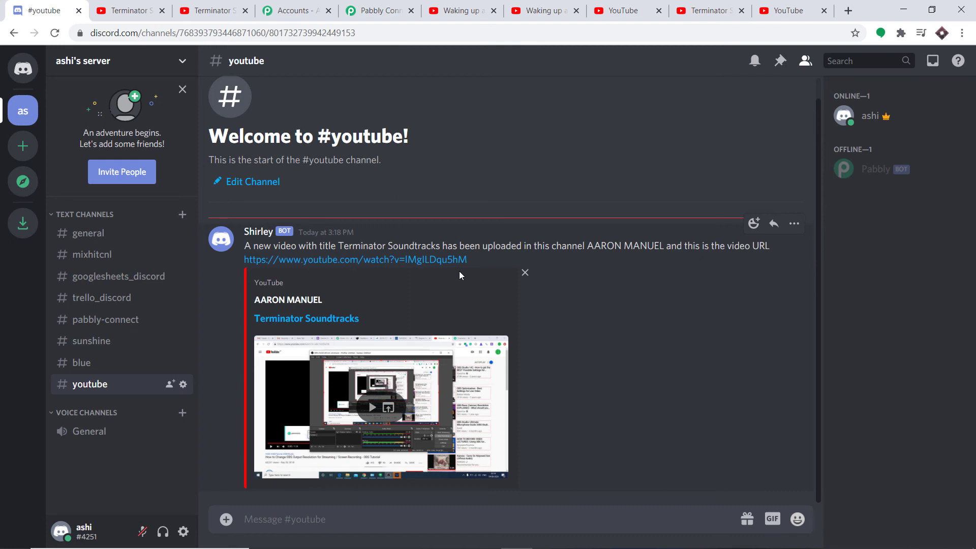
# - In Pabbly Connect, collapse the Send Channel Message, Get Channel Webhook and YouTube trigger cards to review the whole workflow
pyautogui.click(382, 11)
pyautogui.scroll(9, 680, 251)
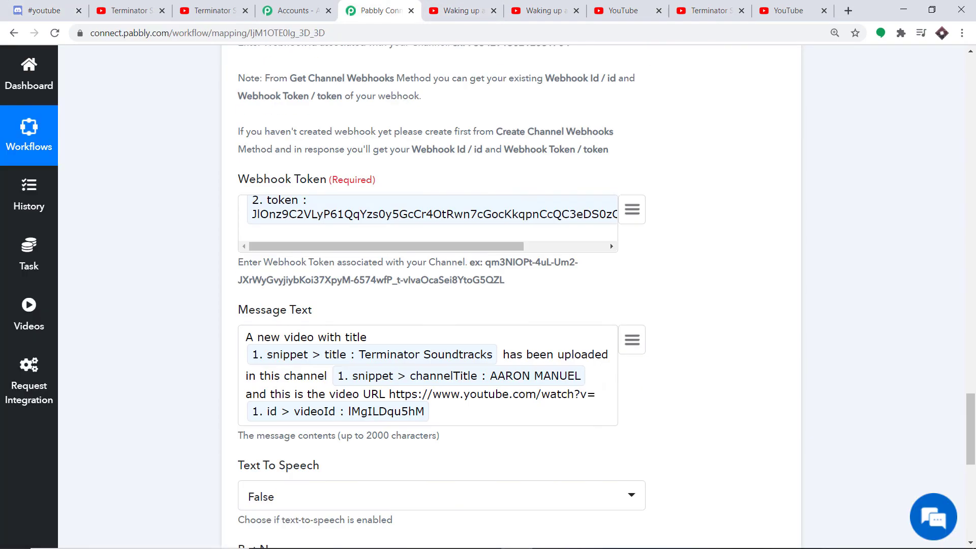
pyautogui.scroll(10, 514, 310)
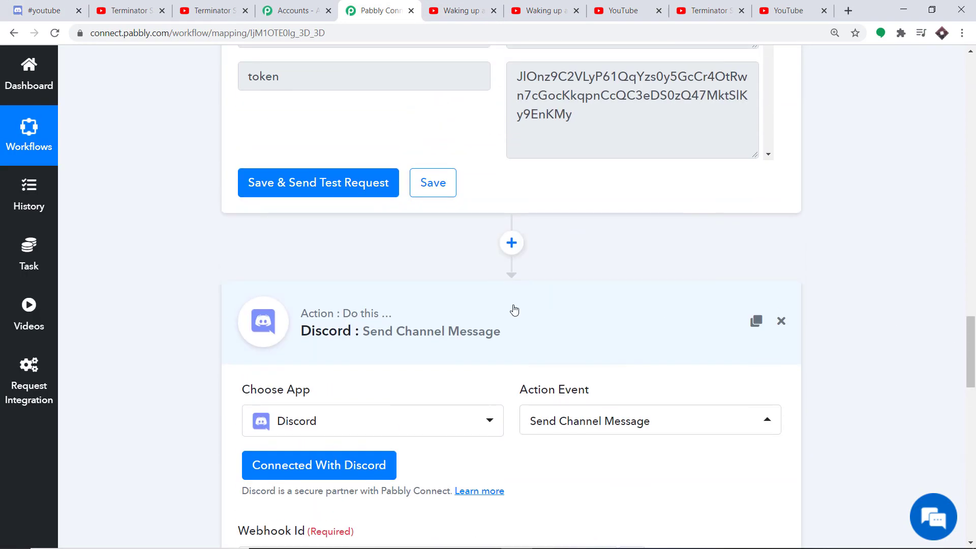
pyautogui.click(514, 310)
pyautogui.moveTo(974, 463); pyautogui.dragTo(973, 263)
pyautogui.click(525, 287)
pyautogui.moveTo(974, 341); pyautogui.dragTo(973, 88)
pyautogui.click(466, 260)
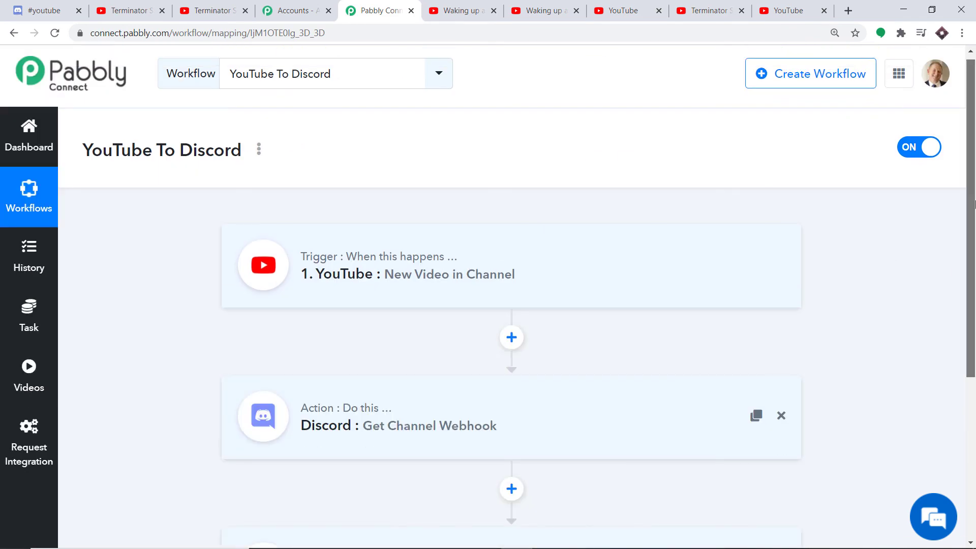
pyautogui.moveTo(974, 204); pyautogui.dragTo(973, 305)
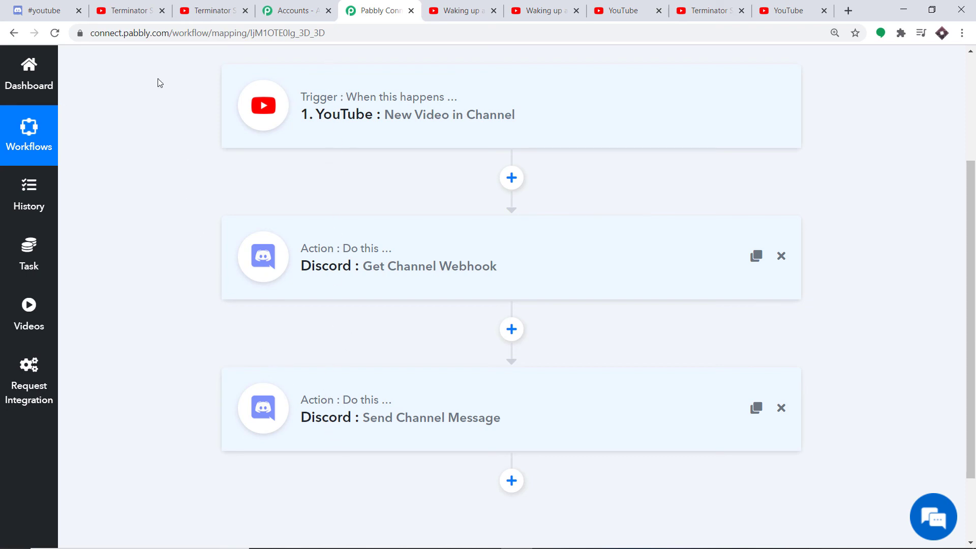
pyautogui.click(138, 7)
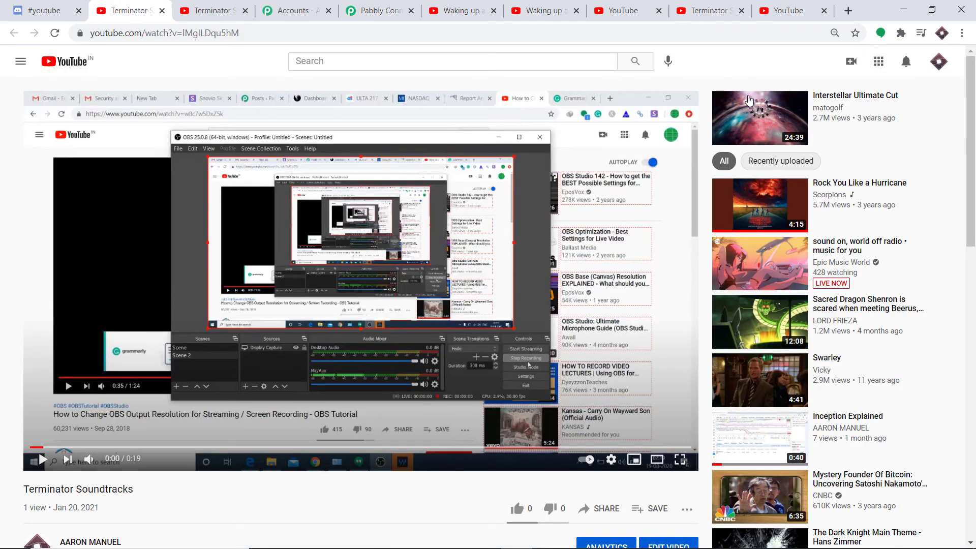
pyautogui.click(851, 61)
pyautogui.click(884, 90)
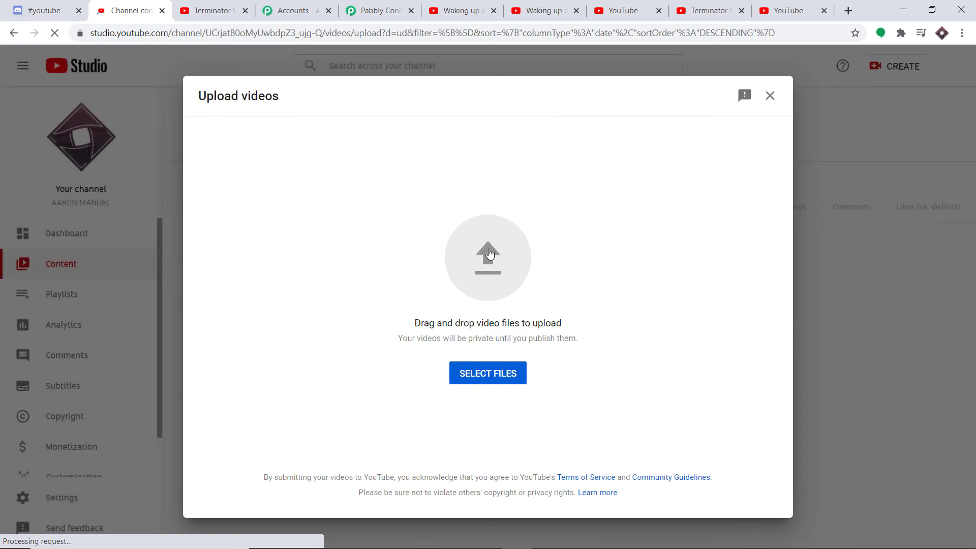
pyautogui.click(489, 254)
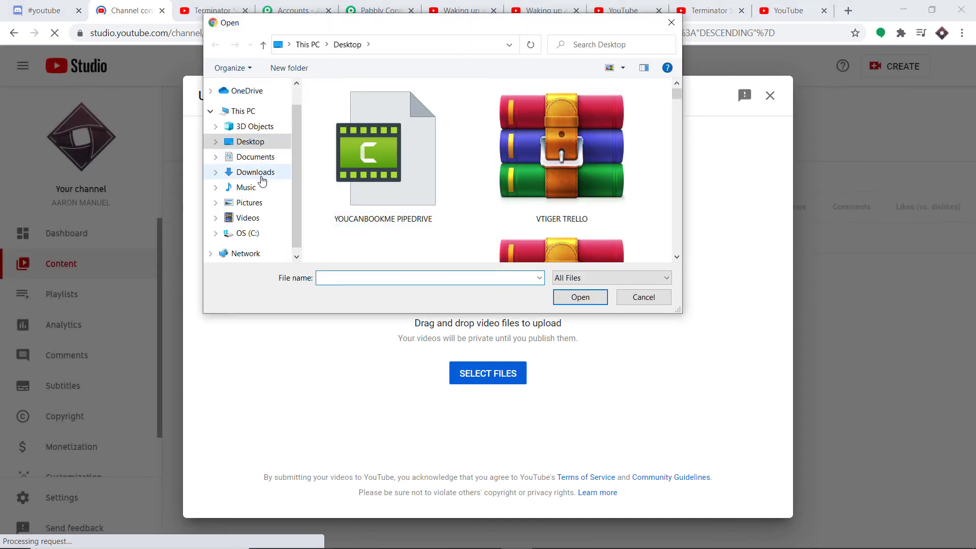
pyautogui.click(249, 218)
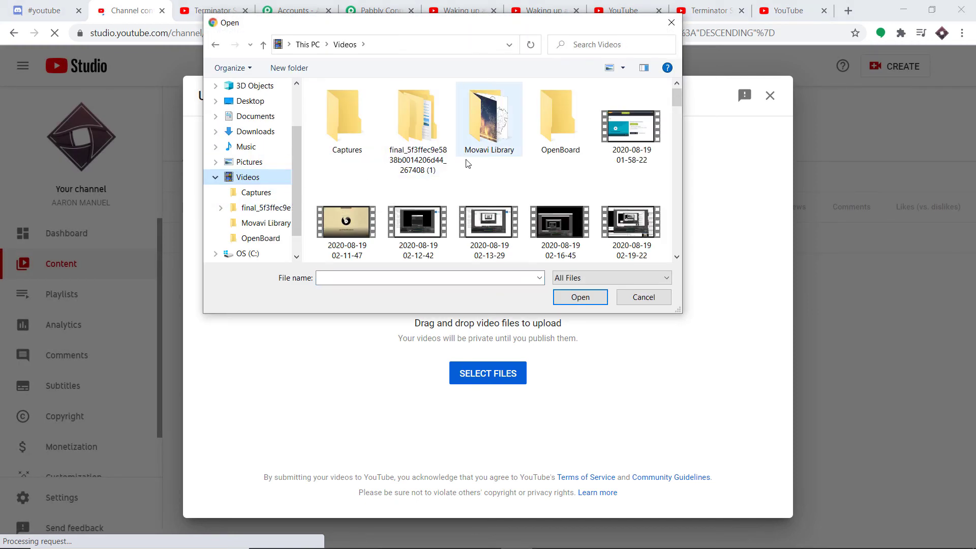
pyautogui.scroll(-2, 458, 173)
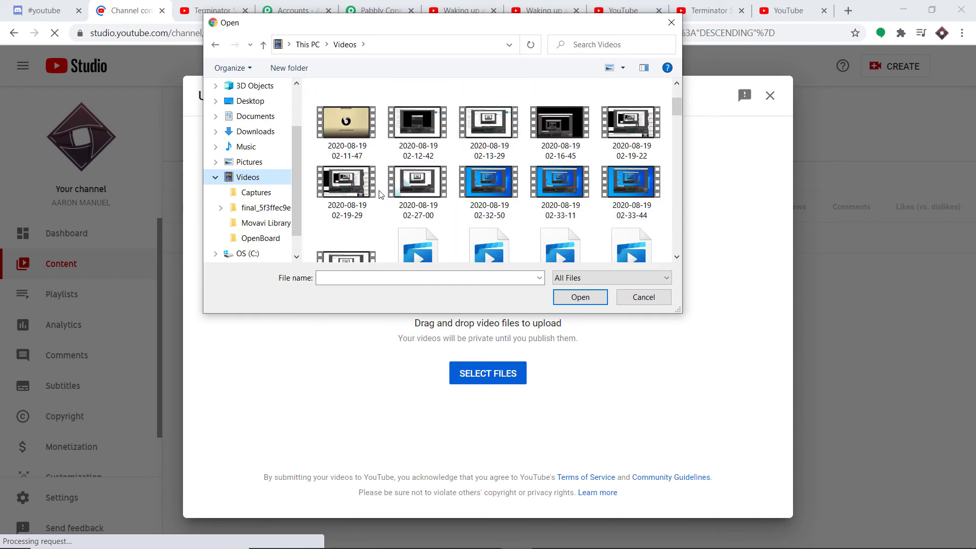
pyautogui.click(500, 184)
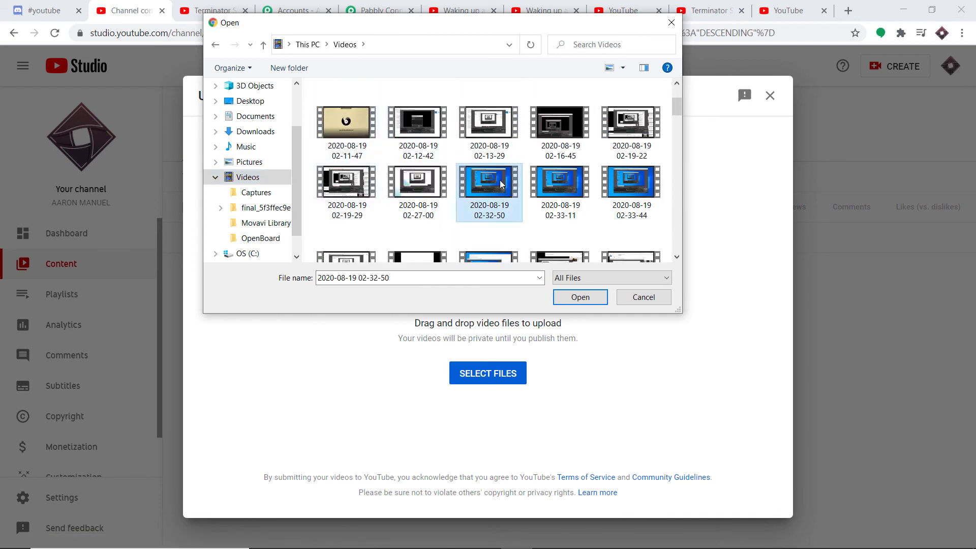
pyautogui.click(580, 297)
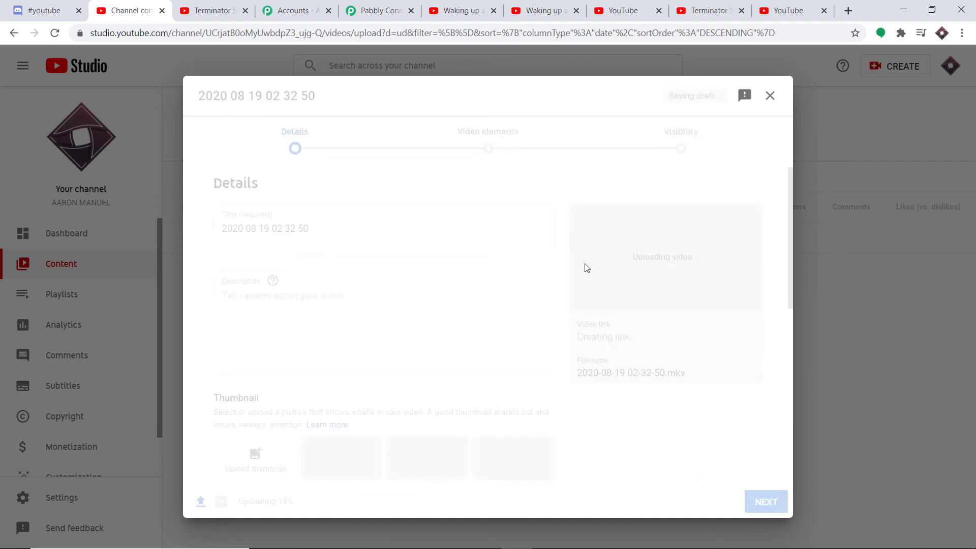
# - Replace the uploaded video's default title with Robocop Soundtracks
pyautogui.press('BackSpace')
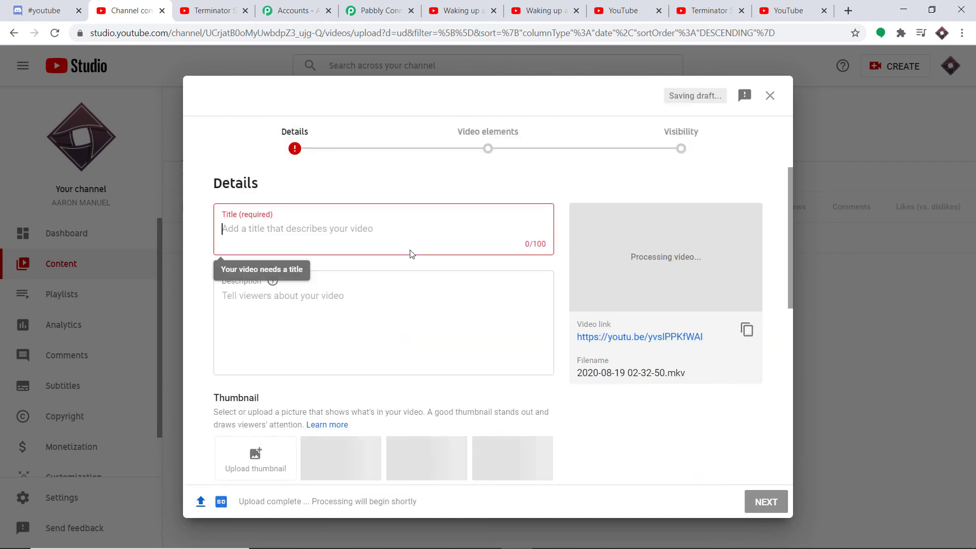
pyautogui.write('R')
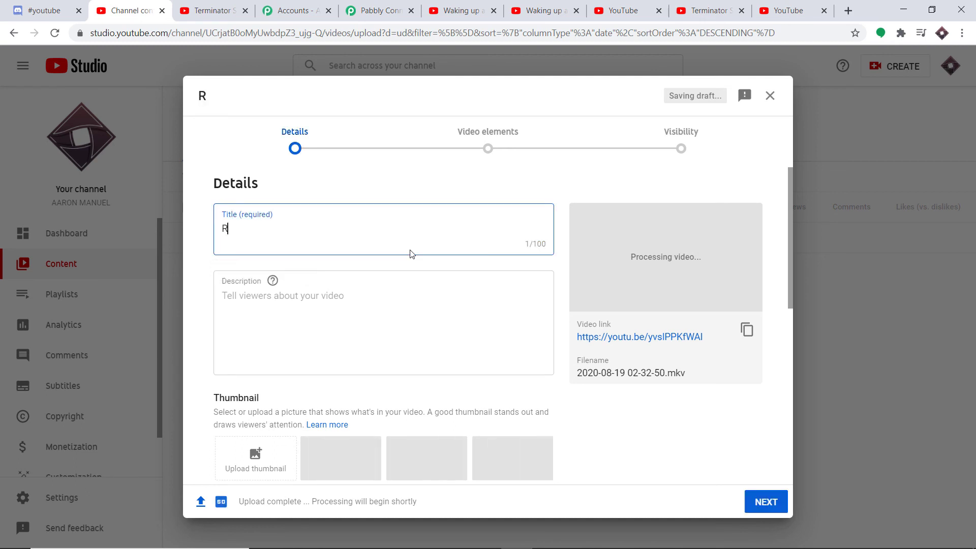
pyautogui.write('oboci')
pyautogui.write('op Soud')
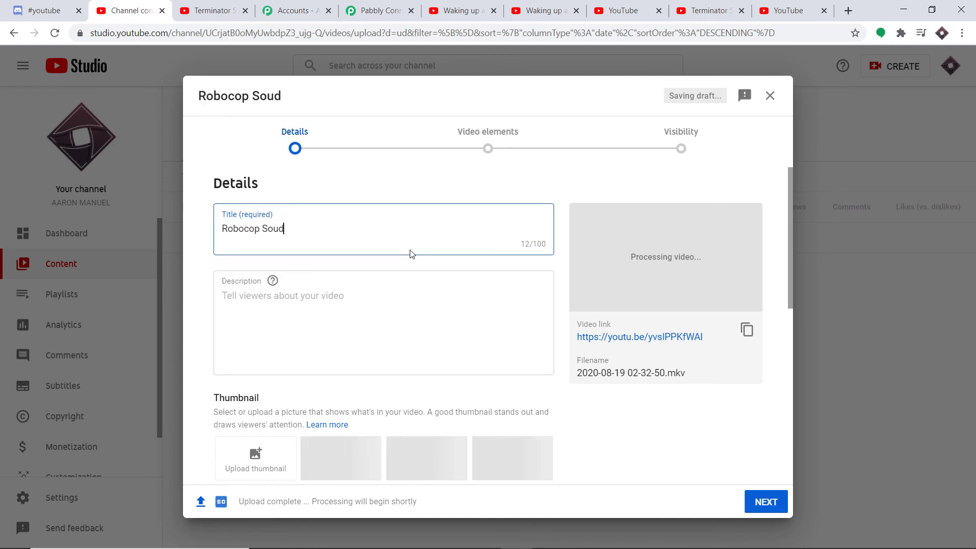
pyautogui.write('tracks')
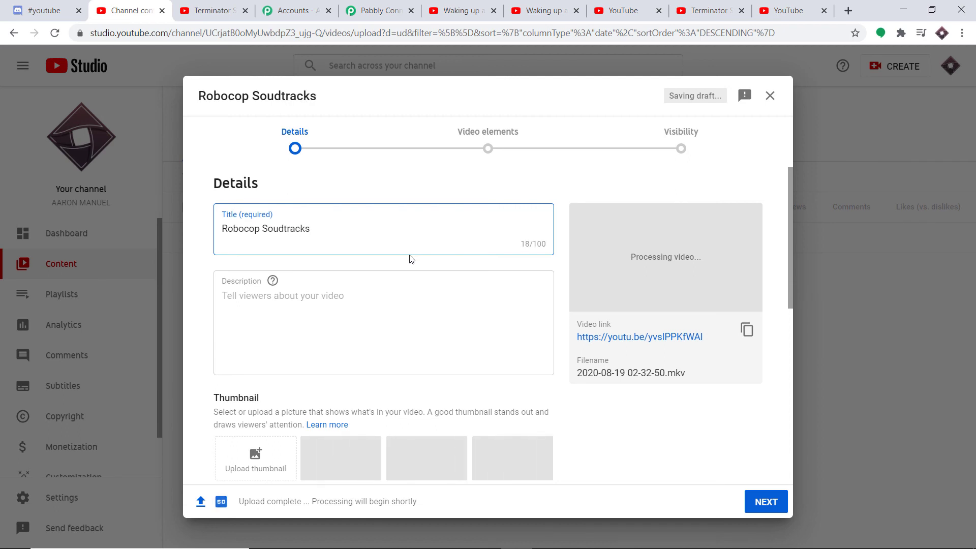
pyautogui.click(279, 228)
pyautogui.write('n')
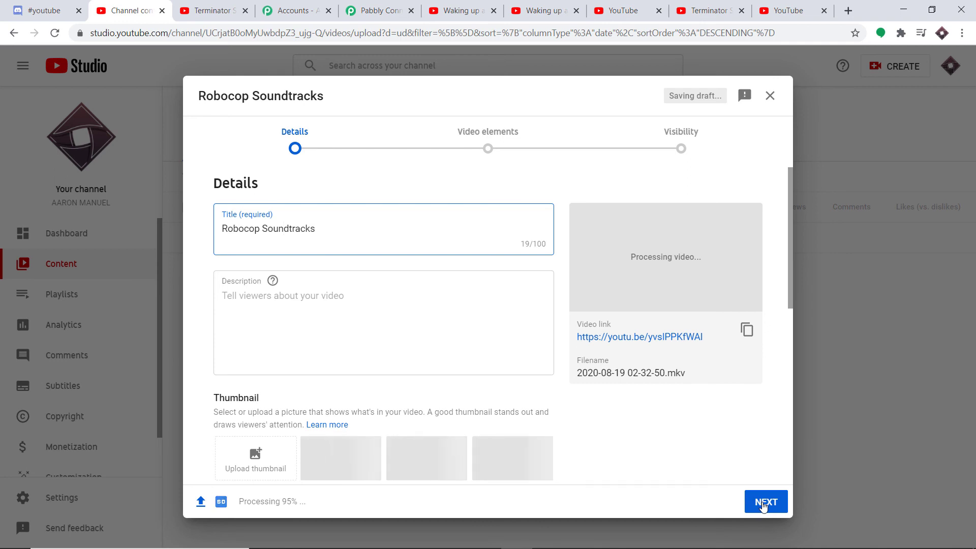
# - Mark the video as not made for kids, skip the video elements, and publish it with Public visibility
pyautogui.click(762, 504)
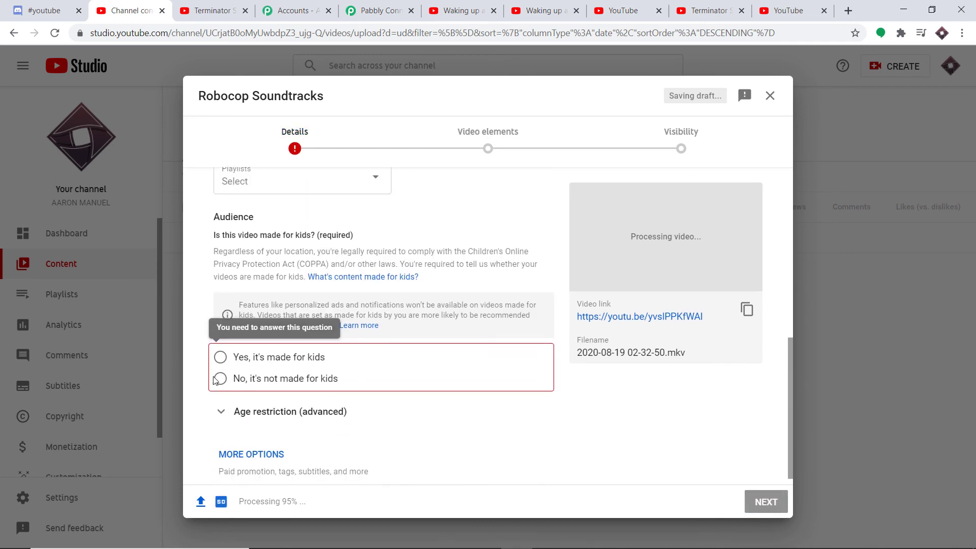
pyautogui.click(220, 378)
pyautogui.click(758, 503)
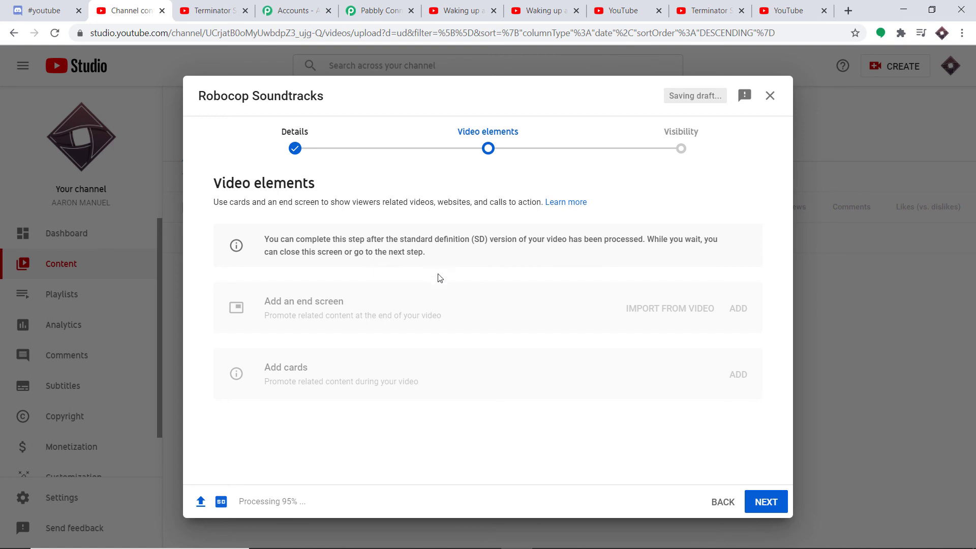
pyautogui.click(765, 502)
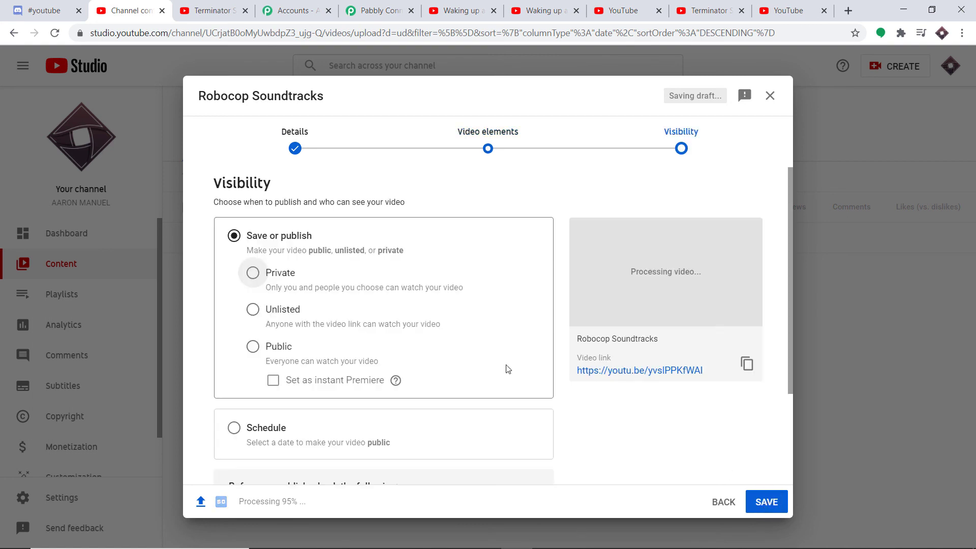
pyautogui.click(253, 346)
pyautogui.click(759, 503)
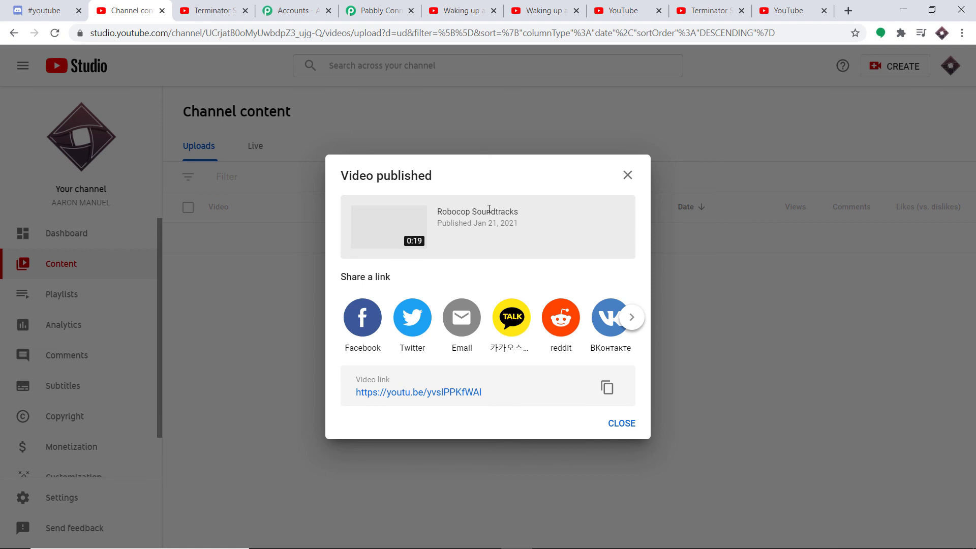
# - Reload Discord, check the youtube channel for the Robocop Soundtracks message, and open its video link to verify it before returning
pyautogui.click(41, 10)
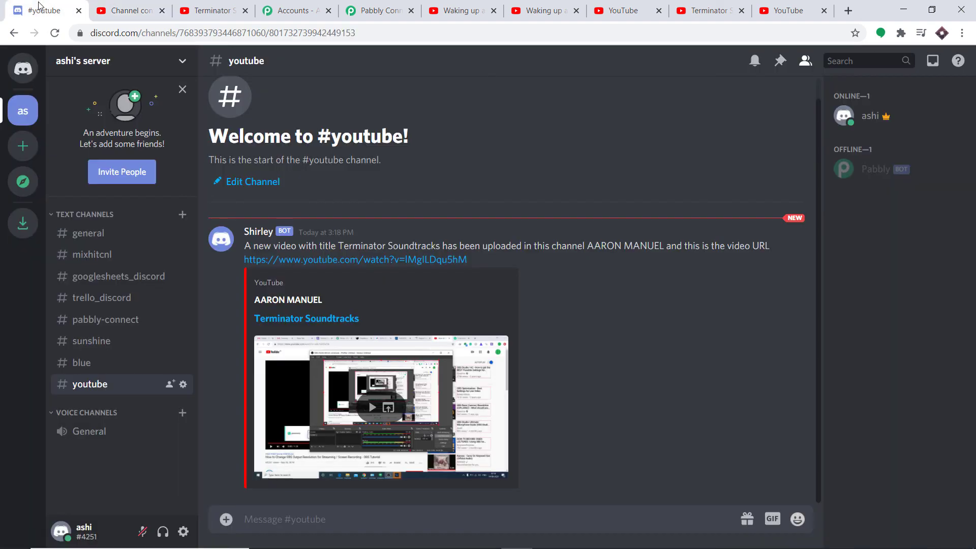
pyautogui.click(55, 33)
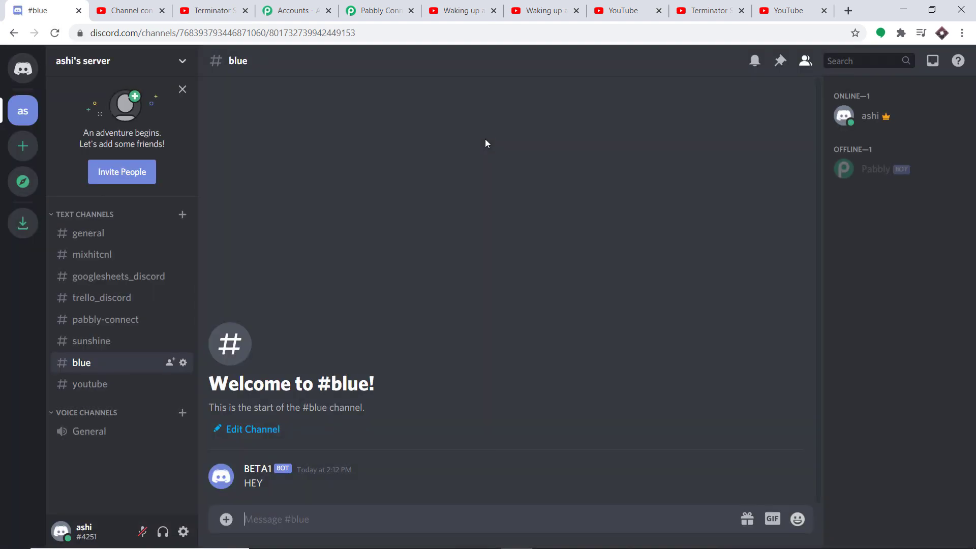
pyautogui.click(76, 384)
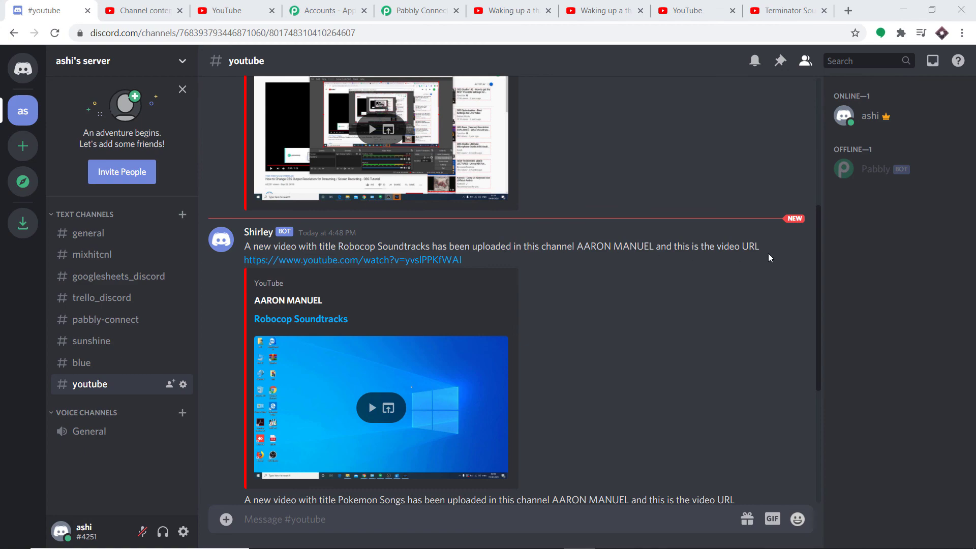
pyautogui.click(382, 261)
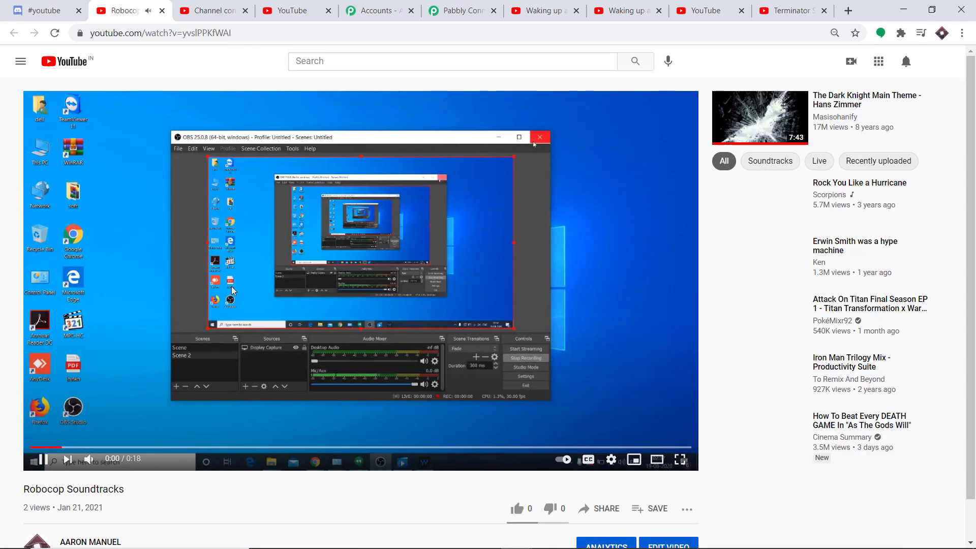
pyautogui.click(231, 286)
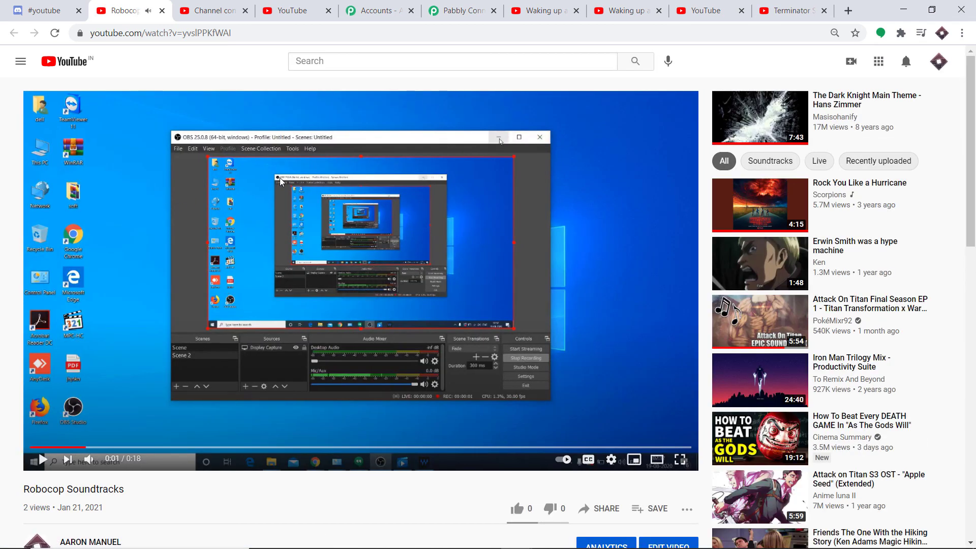
pyautogui.click(41, 12)
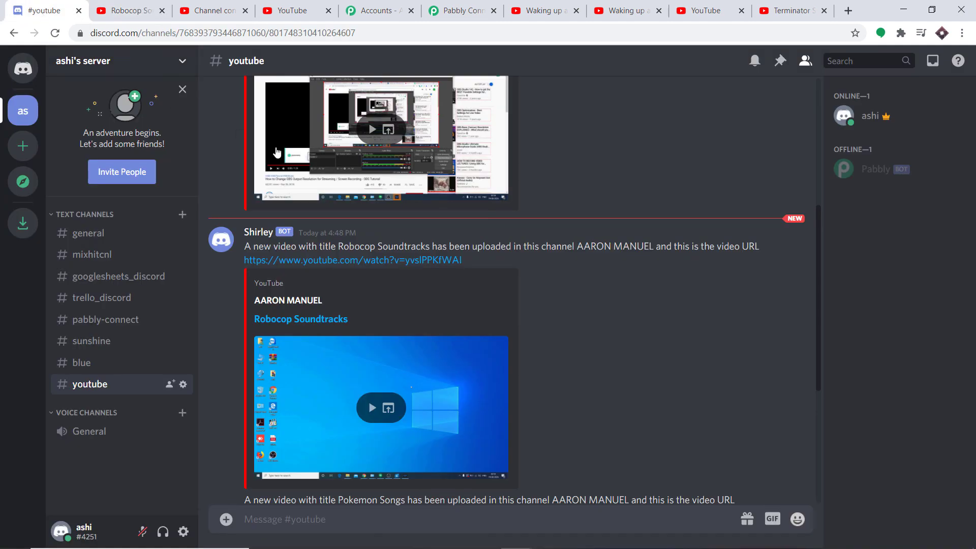